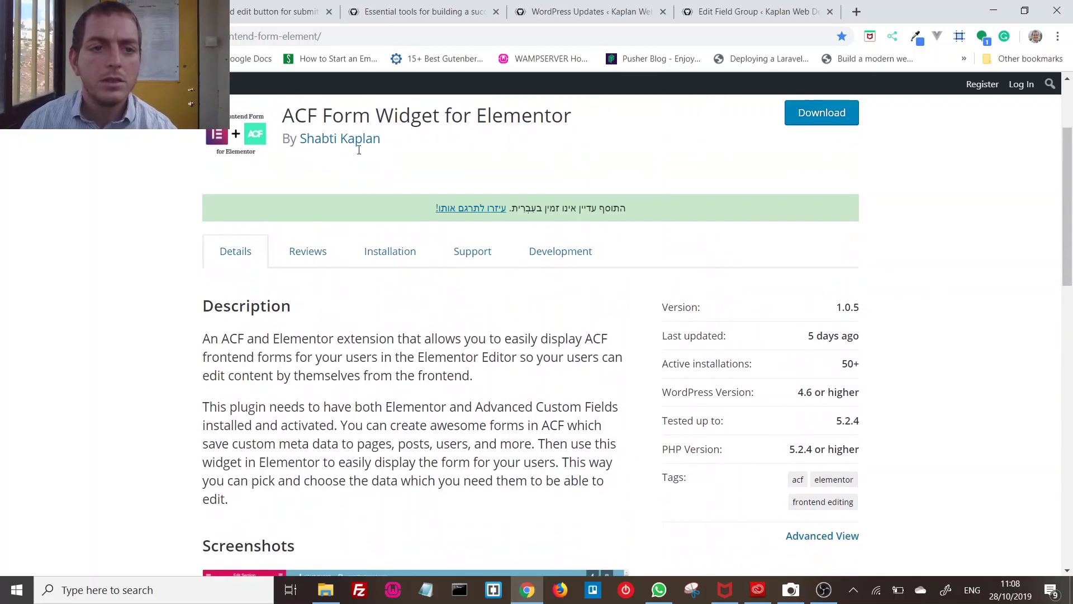
- Return from the plugin page to the support thread about a front-end edit button and read the question
{"action": "scroll", "coordinate": [383, 263], "scroll_direction": "down", "scroll_amount": 3}
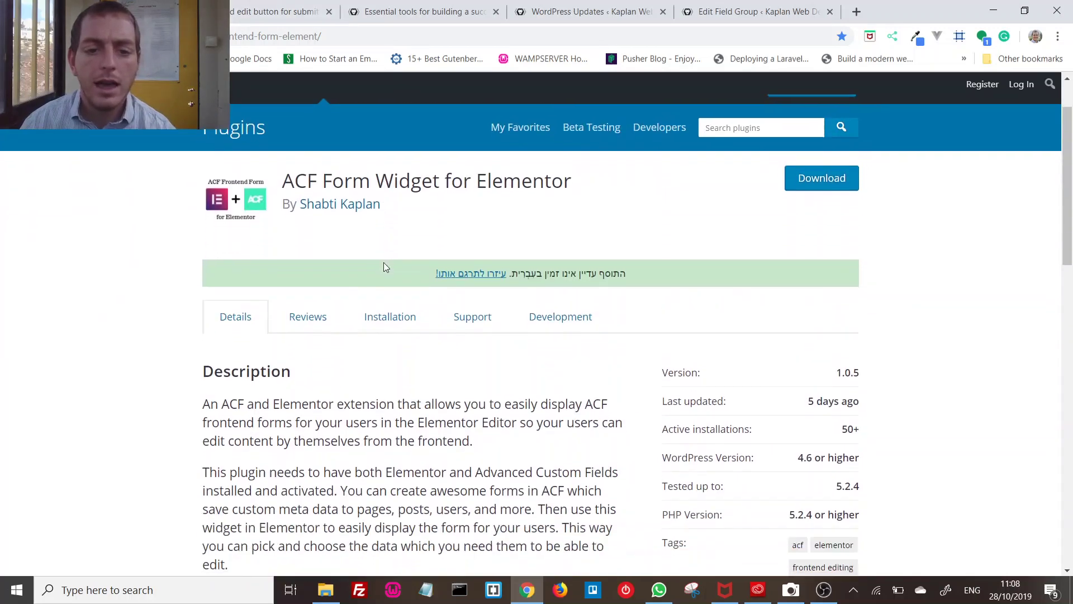
{"action": "key", "text": "alt+Left"}
{"action": "scroll", "coordinate": [351, 293], "scroll_direction": "down", "scroll_amount": 3}
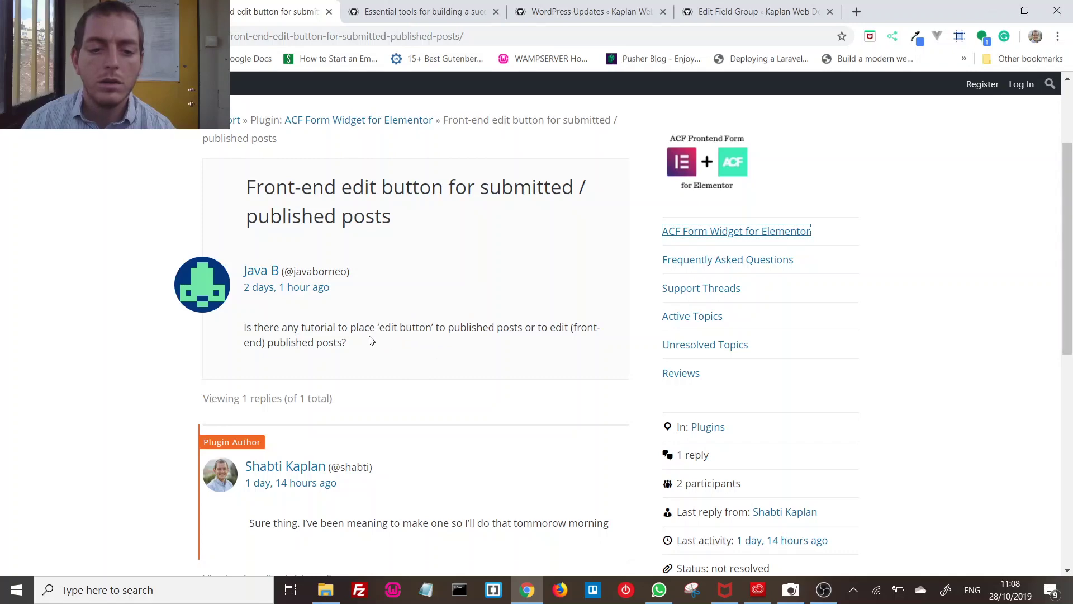
- Switch to the published post "Essential tools for building a successful website" and examine its layout and front-end edit button
{"action": "left_click", "coordinate": [386, 10]}
{"action": "scroll", "coordinate": [436, 207], "scroll_direction": "down", "scroll_amount": 2}
{"action": "scroll", "coordinate": [435, 203], "scroll_direction": "up", "scroll_amount": 3}
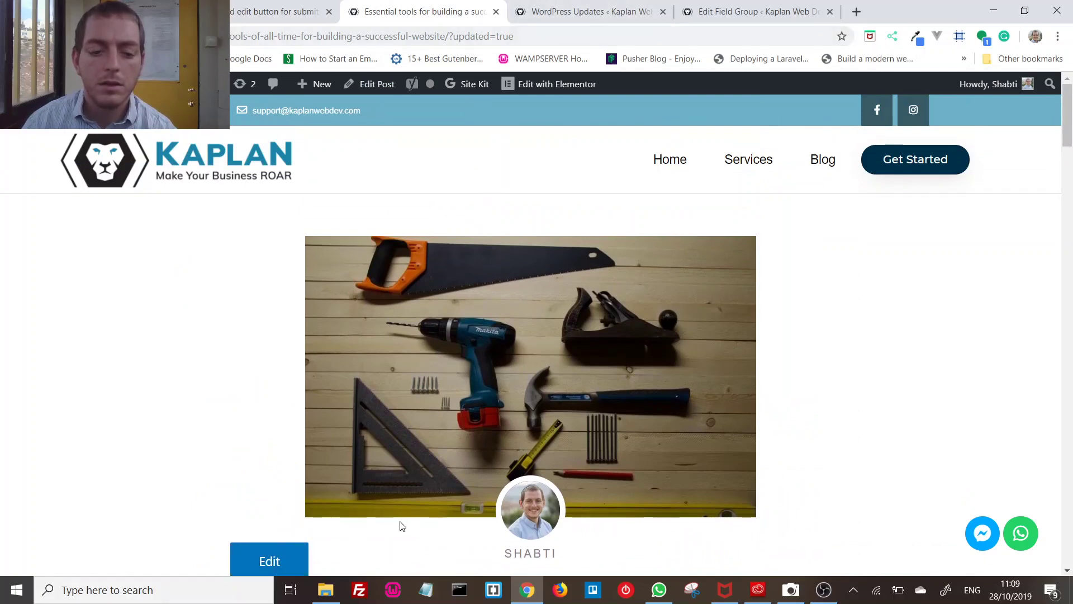
{"action": "scroll", "coordinate": [402, 515], "scroll_direction": "down", "scroll_amount": 3}
{"action": "scroll", "coordinate": [402, 516], "scroll_direction": "up", "scroll_amount": 1}
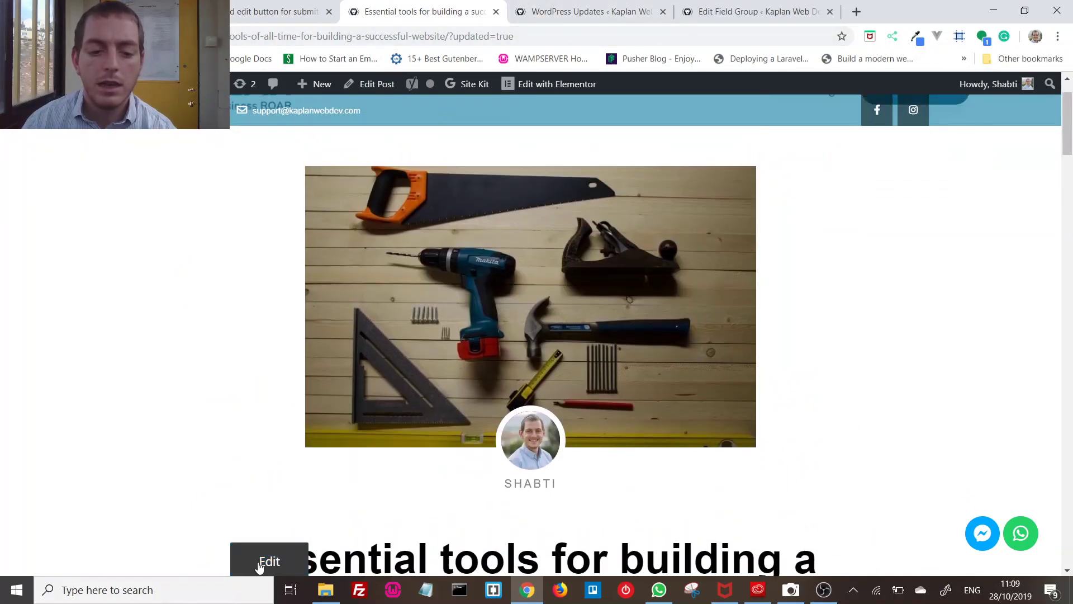
{"action": "scroll", "coordinate": [229, 422], "scroll_direction": "up", "scroll_amount": 1}
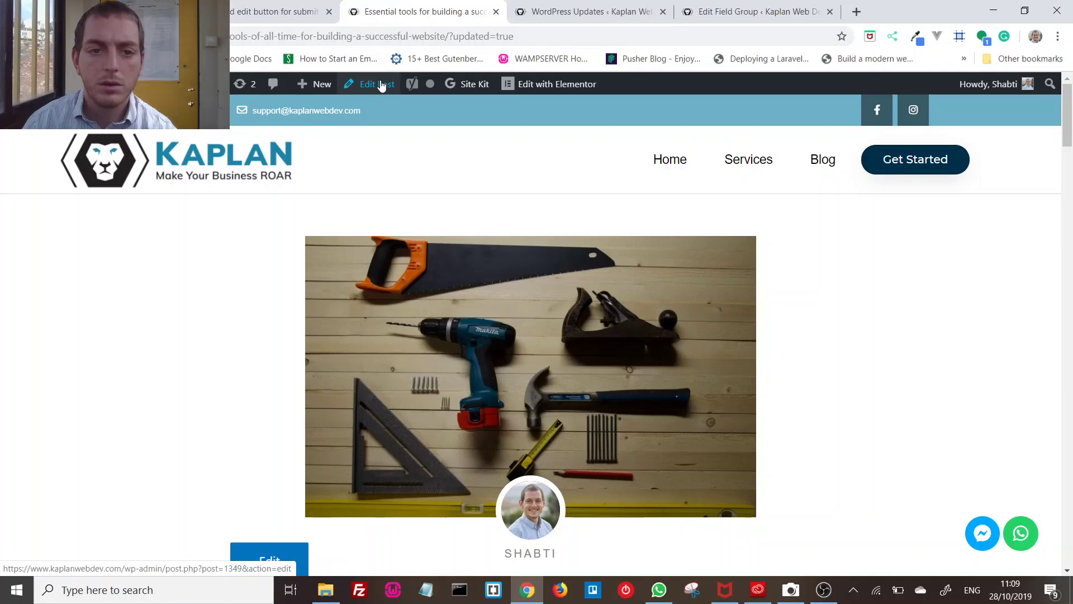
{"action": "scroll", "coordinate": [676, 229], "scroll_direction": "down", "scroll_amount": 2}
{"action": "scroll", "coordinate": [709, 271], "scroll_direction": "up", "scroll_amount": 2}
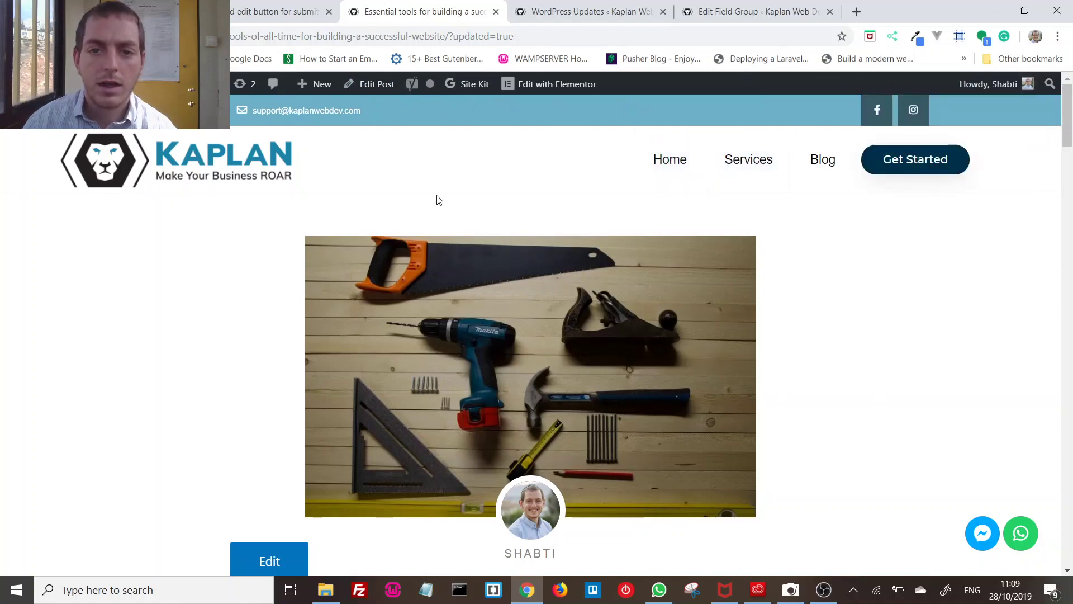
{"action": "scroll", "coordinate": [486, 197], "scroll_direction": "down", "scroll_amount": 5}
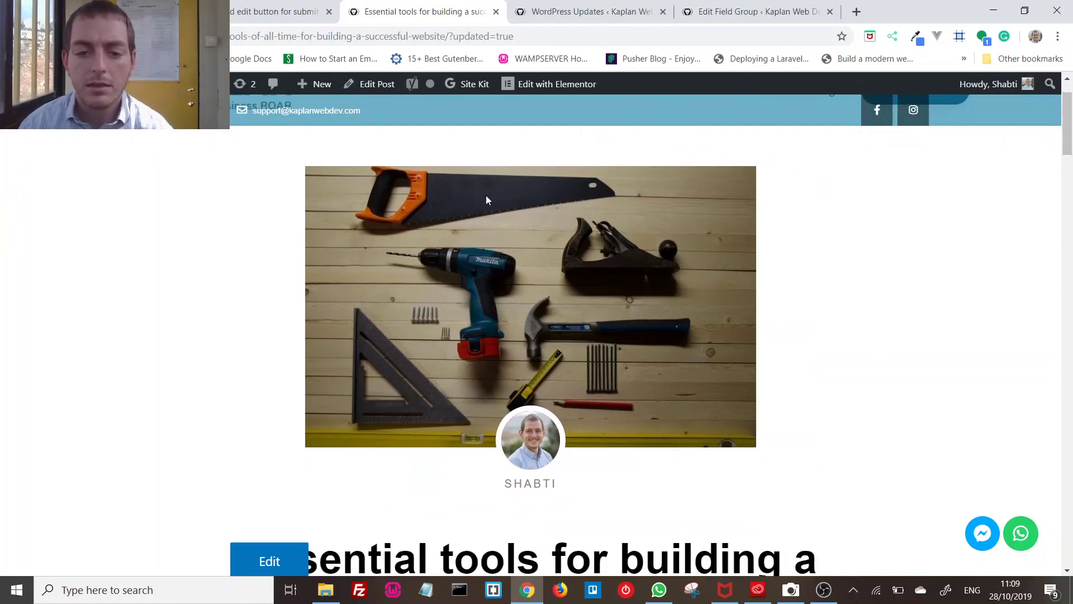
{"action": "scroll", "coordinate": [413, 392], "scroll_direction": "down", "scroll_amount": 3}
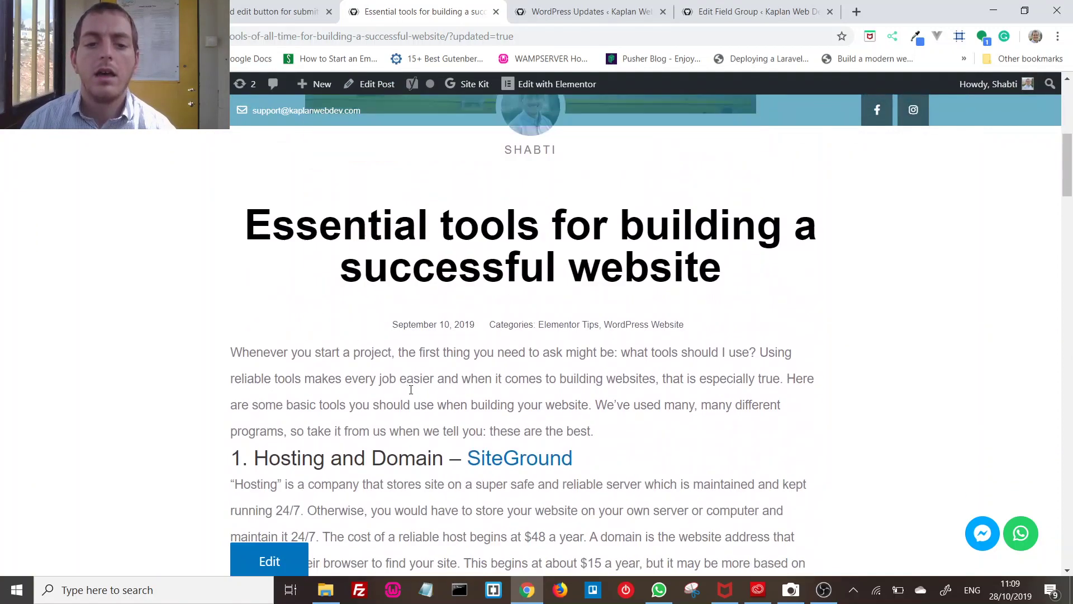
- Open the post's front-end edit form, look over its content editor, and close the form again
{"action": "left_click", "coordinate": [285, 560]}
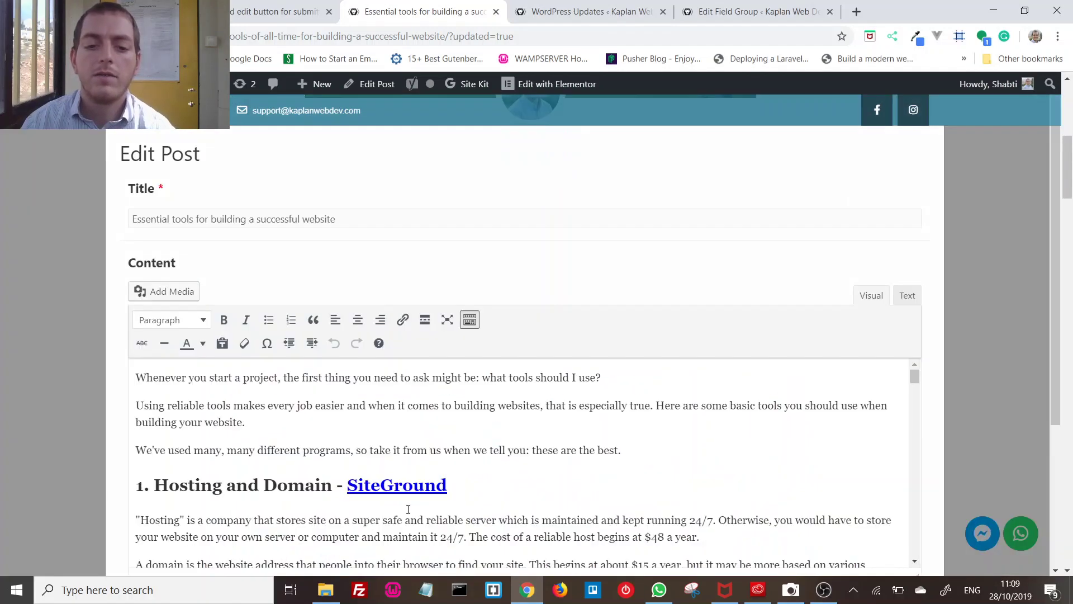
{"action": "scroll", "coordinate": [435, 458], "scroll_direction": "down", "scroll_amount": 2}
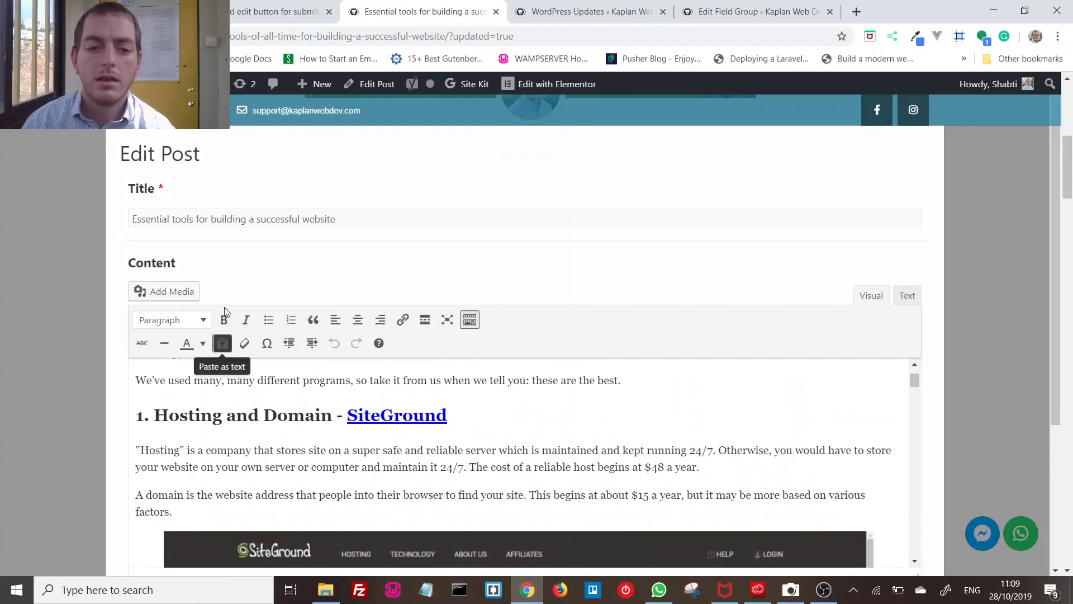
{"action": "scroll", "coordinate": [414, 442], "scroll_direction": "up", "scroll_amount": 1}
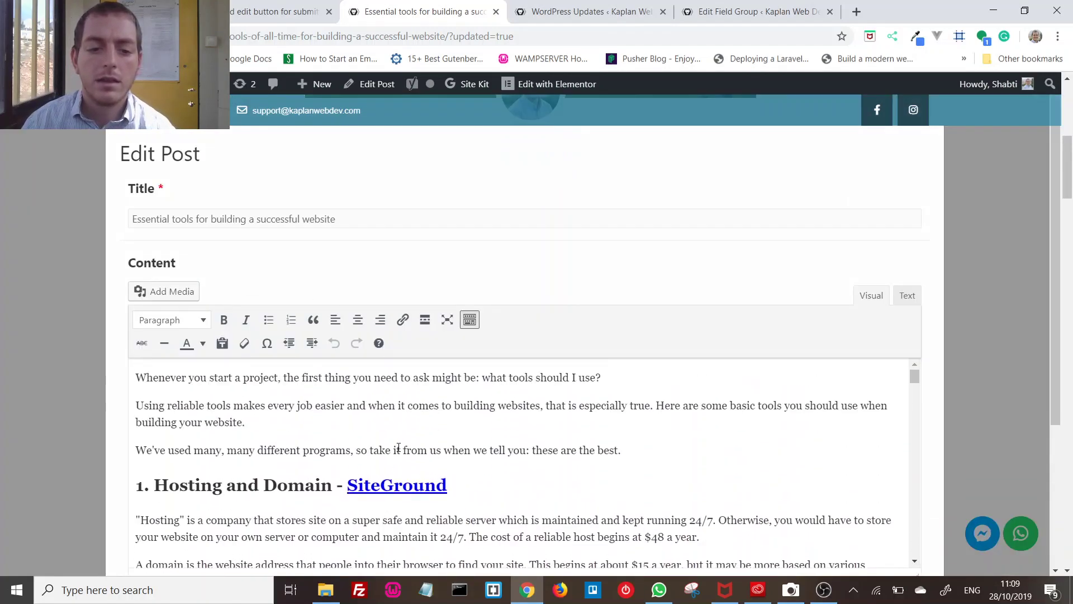
{"action": "left_click", "coordinate": [958, 367]}
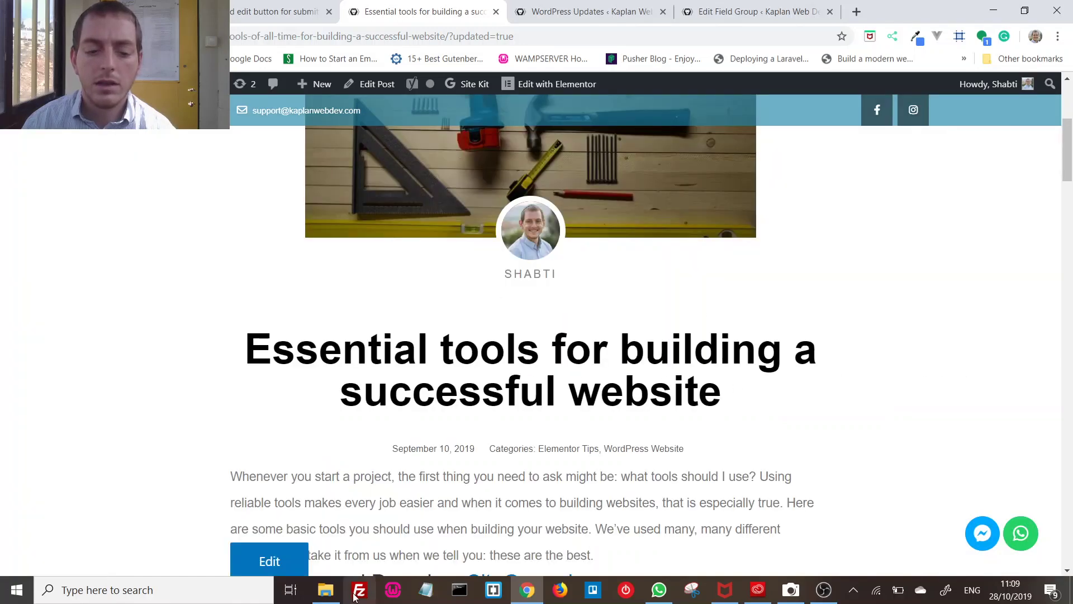
{"action": "left_click", "coordinate": [282, 560]}
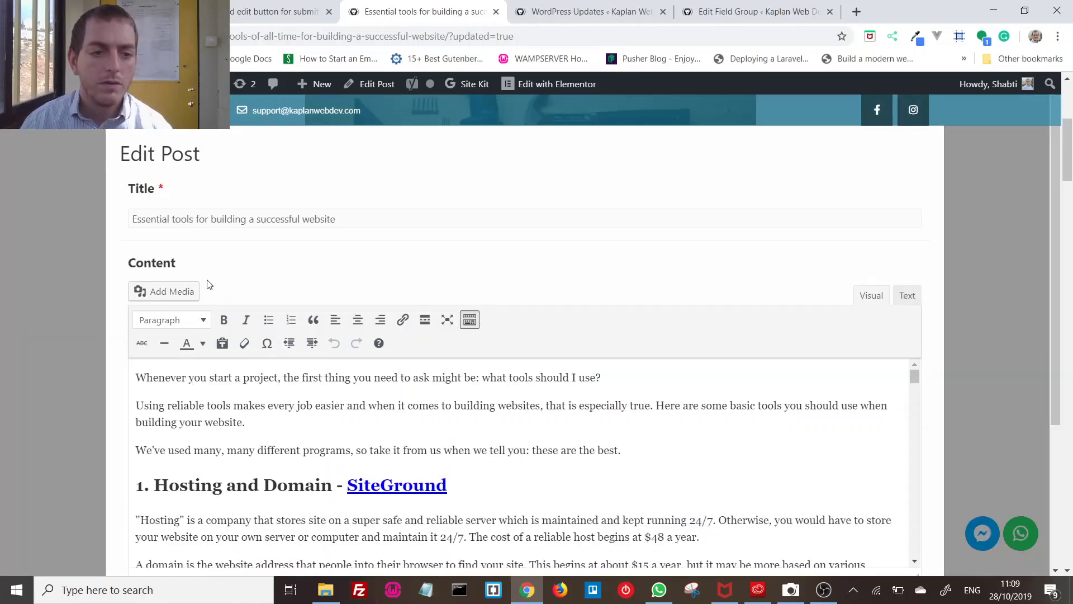
{"action": "left_click", "coordinate": [1013, 268]}
{"action": "scroll", "coordinate": [414, 397], "scroll_direction": "up", "scroll_amount": 1}
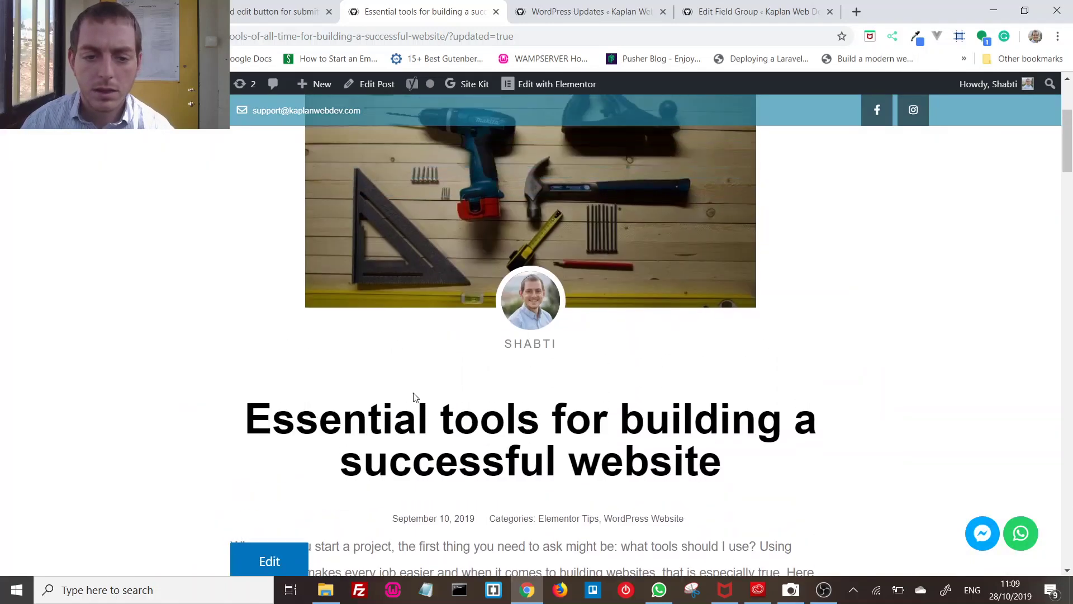
{"action": "scroll", "coordinate": [572, 421], "scroll_direction": "down", "scroll_amount": 1}
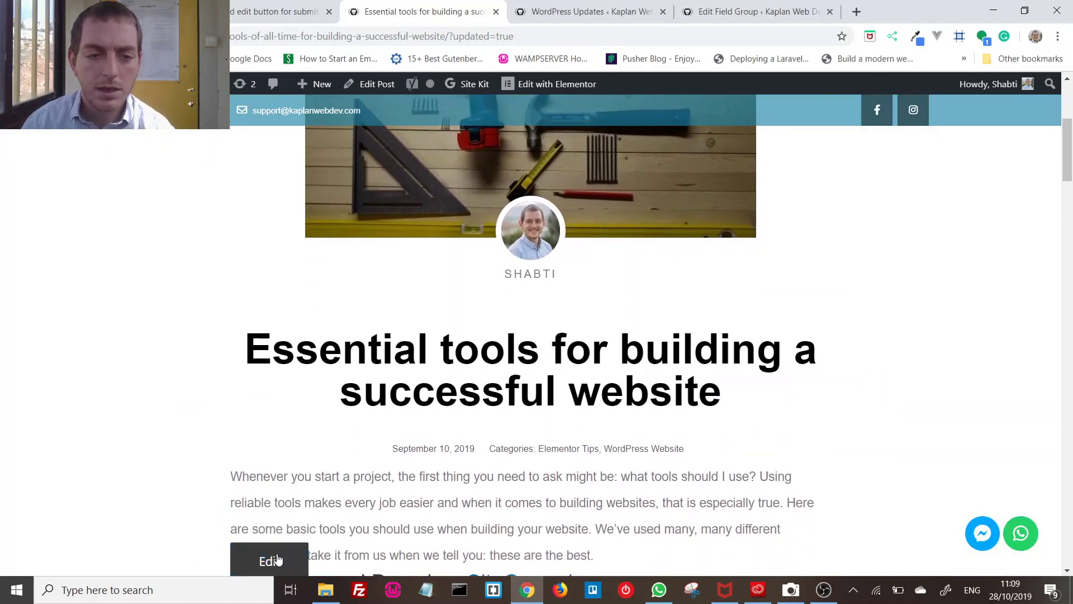
- Bring up the front-end edit form and examine the post's title and content fields
{"action": "left_click", "coordinate": [272, 560]}
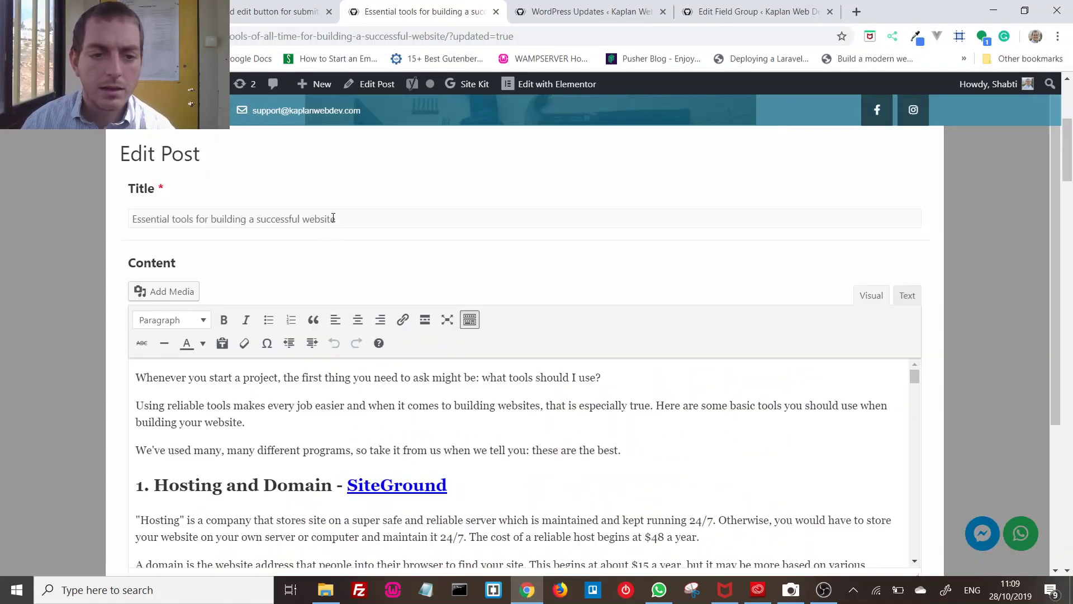
{"action": "left_click_drag", "start_coordinate": [334, 217], "coordinate": [334, 216]}
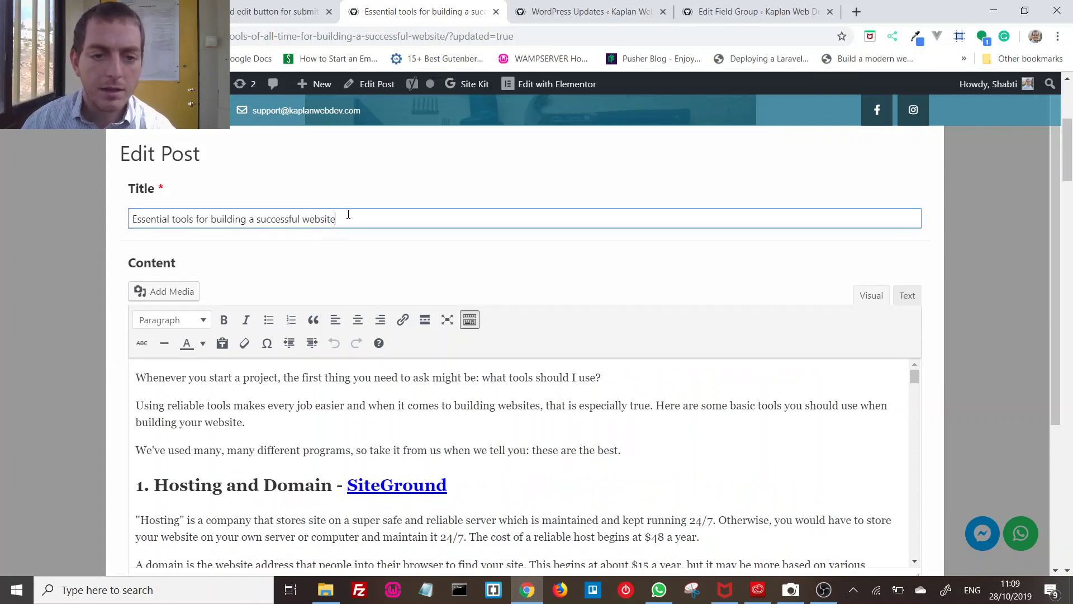
{"action": "scroll", "coordinate": [140, 263], "scroll_direction": "down", "scroll_amount": 1}
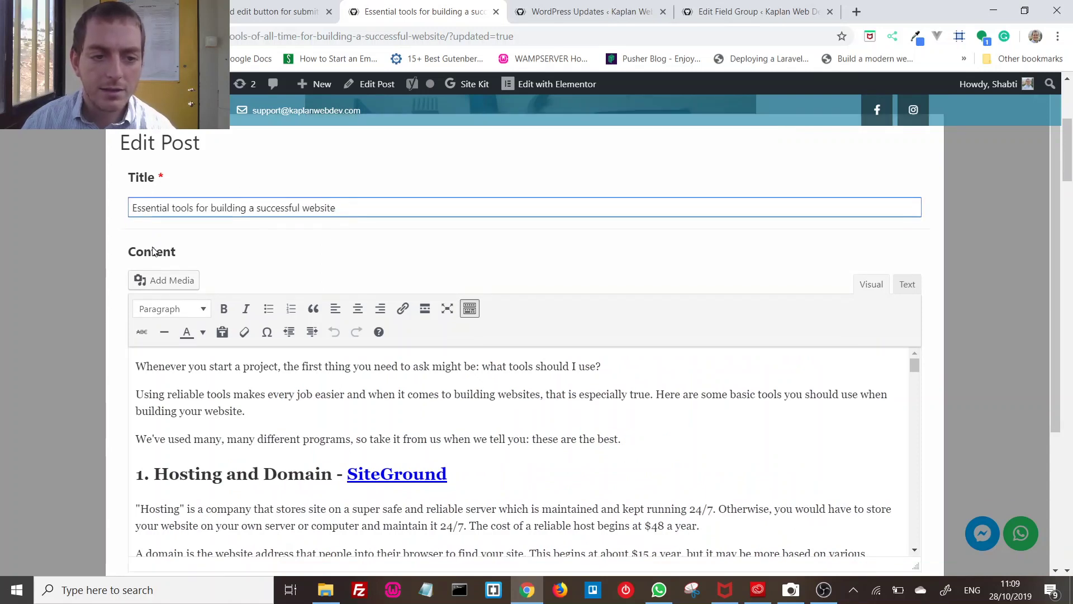
{"action": "scroll", "coordinate": [217, 338], "scroll_direction": "down", "scroll_amount": 8}
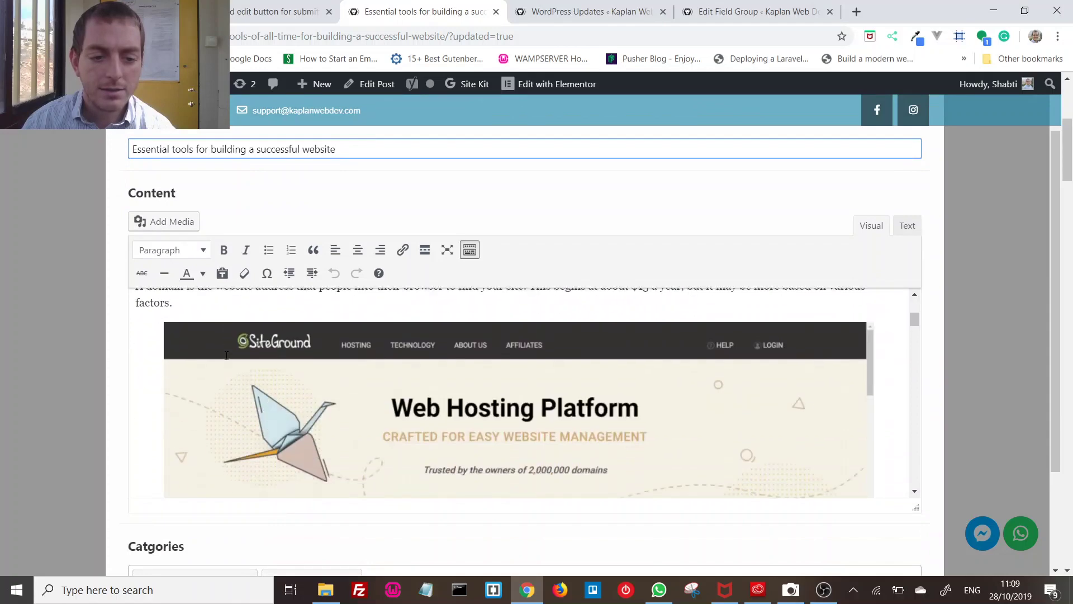
{"action": "scroll", "coordinate": [230, 356], "scroll_direction": "down", "scroll_amount": 2}
{"action": "scroll", "coordinate": [422, 360], "scroll_direction": "up", "scroll_amount": 1}
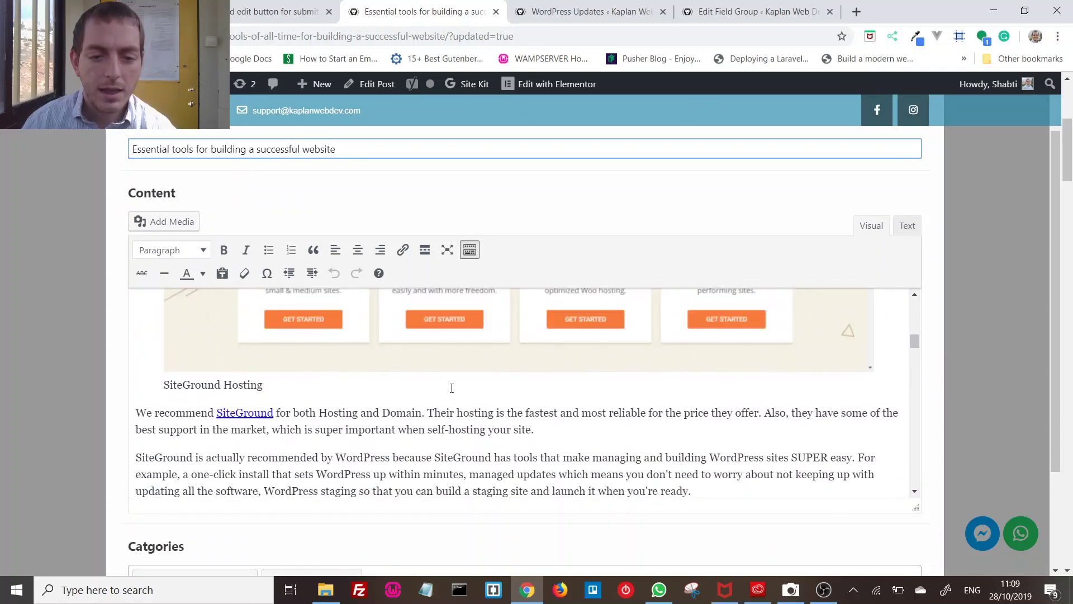
{"action": "left_click", "coordinate": [417, 412]}
{"action": "left_click", "coordinate": [420, 374]}
{"action": "scroll", "coordinate": [391, 389], "scroll_direction": "down", "scroll_amount": 5}
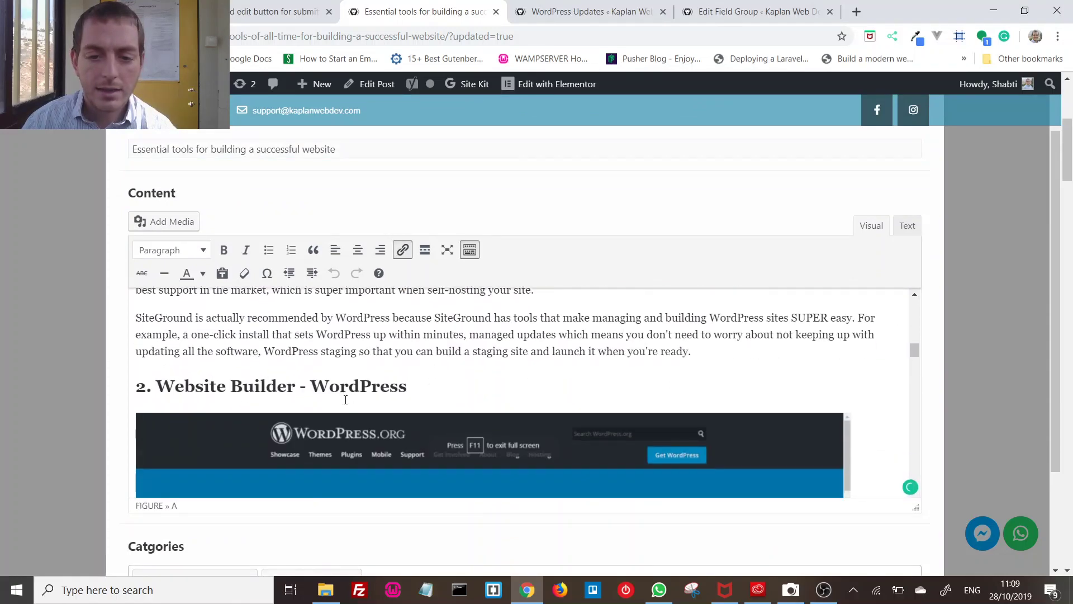
{"action": "scroll", "coordinate": [144, 481], "scroll_direction": "down", "scroll_amount": 3}
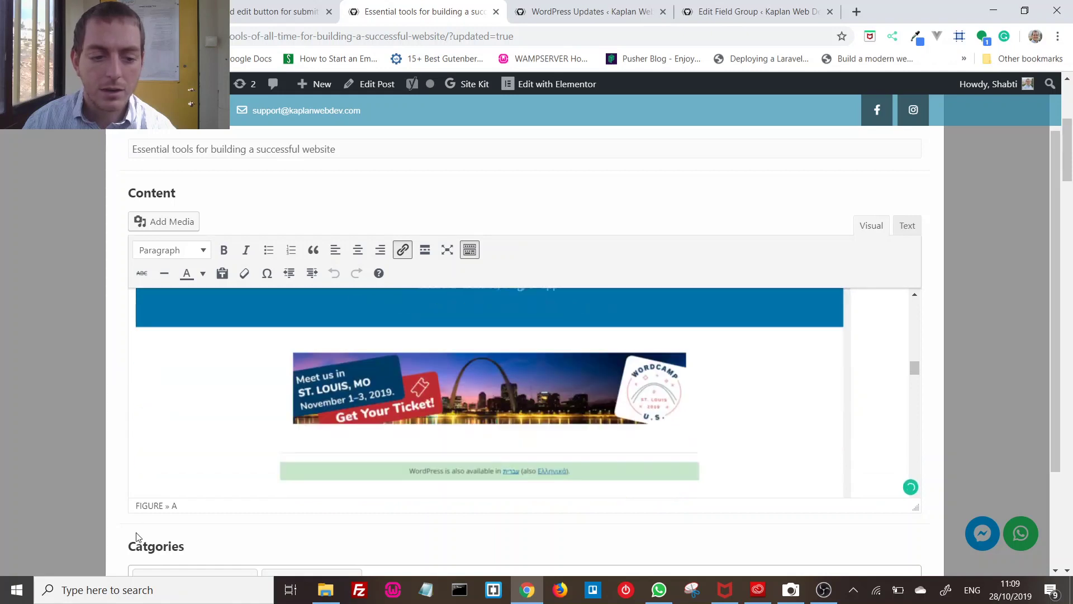
- Remove the Elementor Tips category from the post and update the post
{"action": "scroll", "coordinate": [136, 534], "scroll_direction": "down", "scroll_amount": 3}
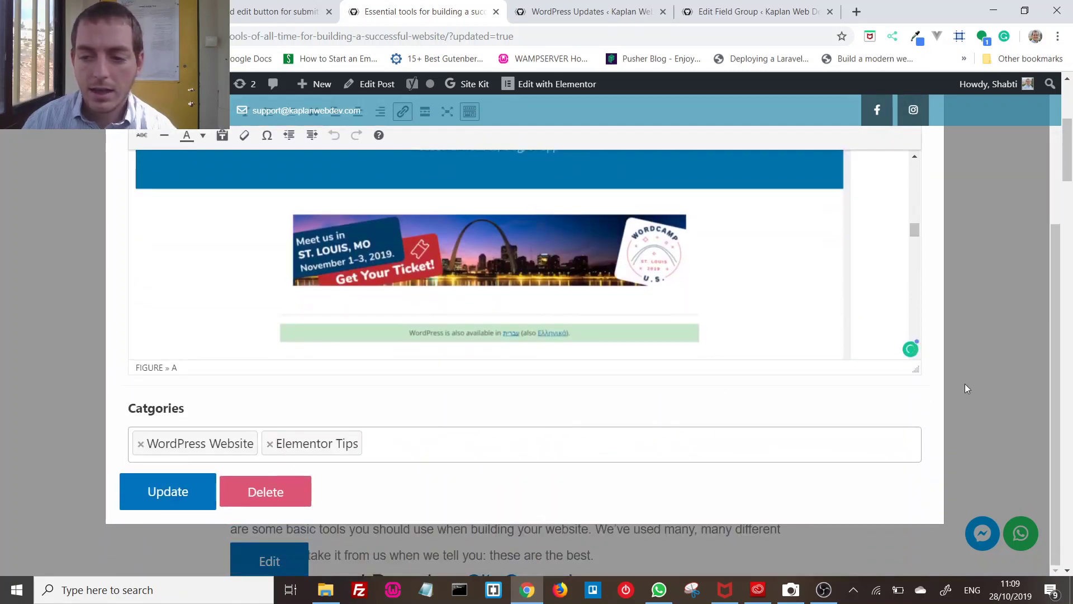
{"action": "left_click", "coordinate": [270, 444]}
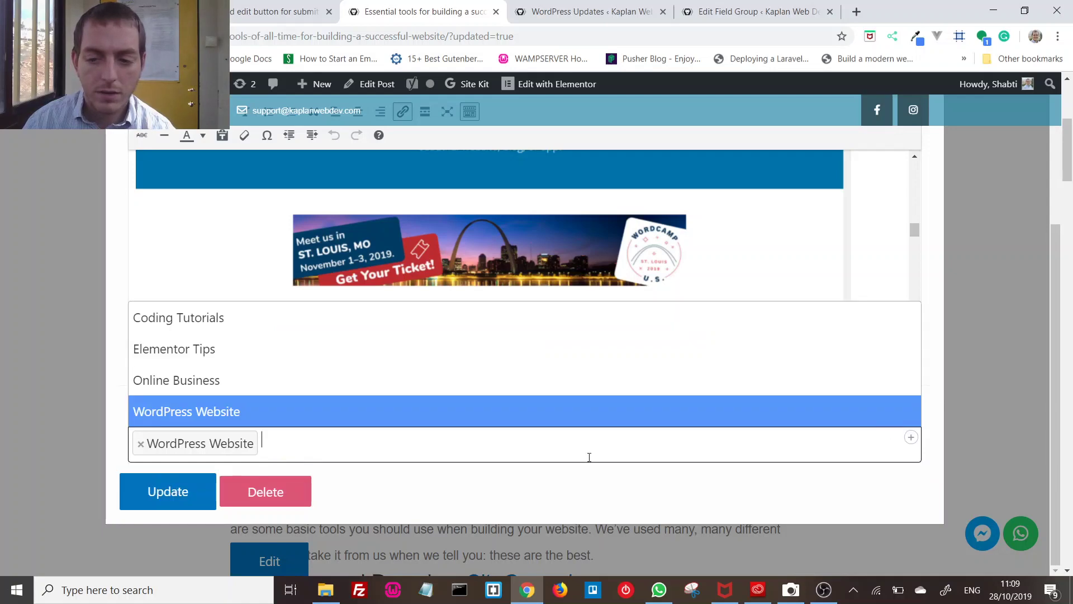
{"action": "left_click", "coordinate": [156, 483]}
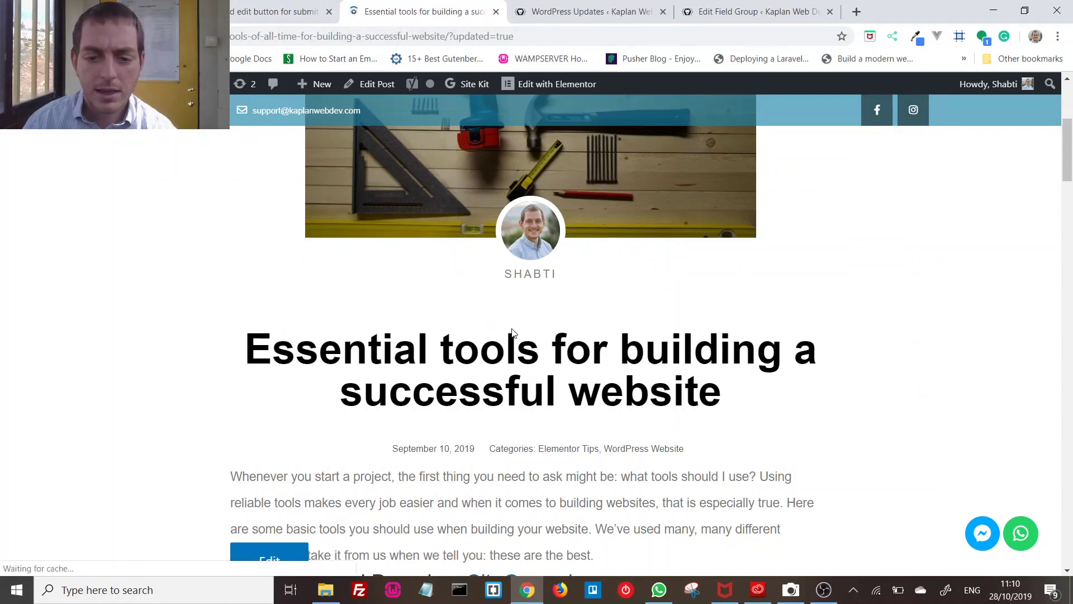
- Reopen the post's front-end edit form and add the Elementor Tips category
{"action": "scroll", "coordinate": [579, 372], "scroll_direction": "down", "scroll_amount": 5}
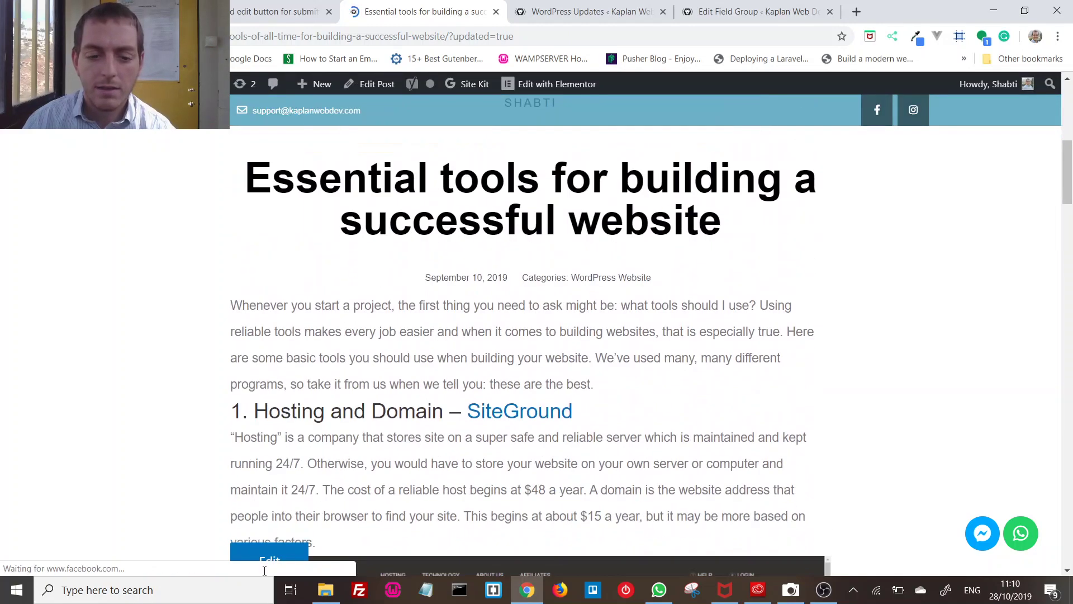
{"action": "left_click", "coordinate": [260, 564]}
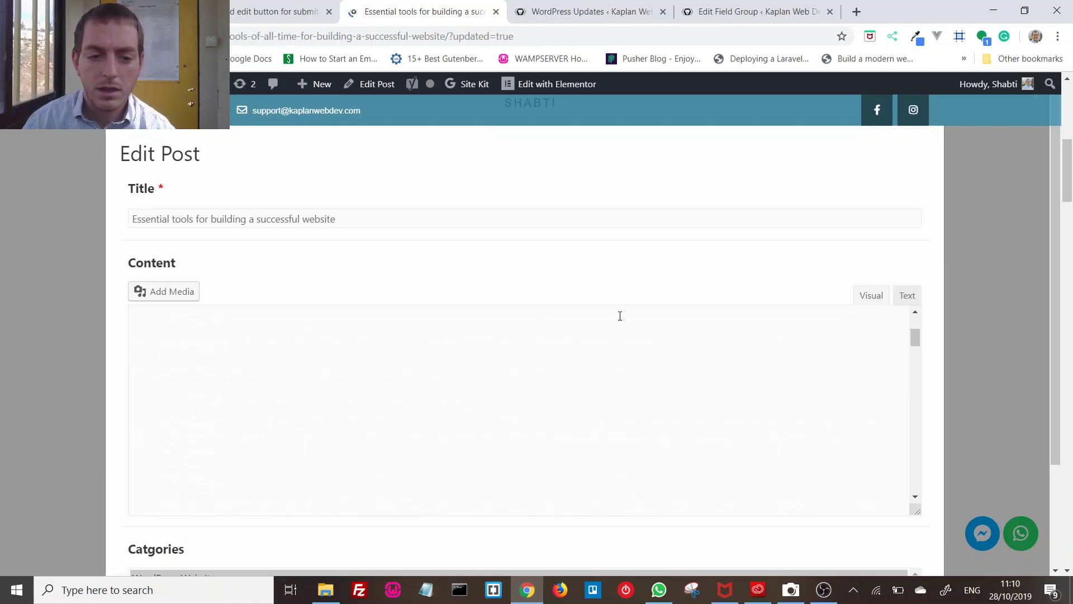
{"action": "scroll", "coordinate": [620, 316], "scroll_direction": "down", "scroll_amount": 5}
{"action": "left_click", "coordinate": [297, 450]}
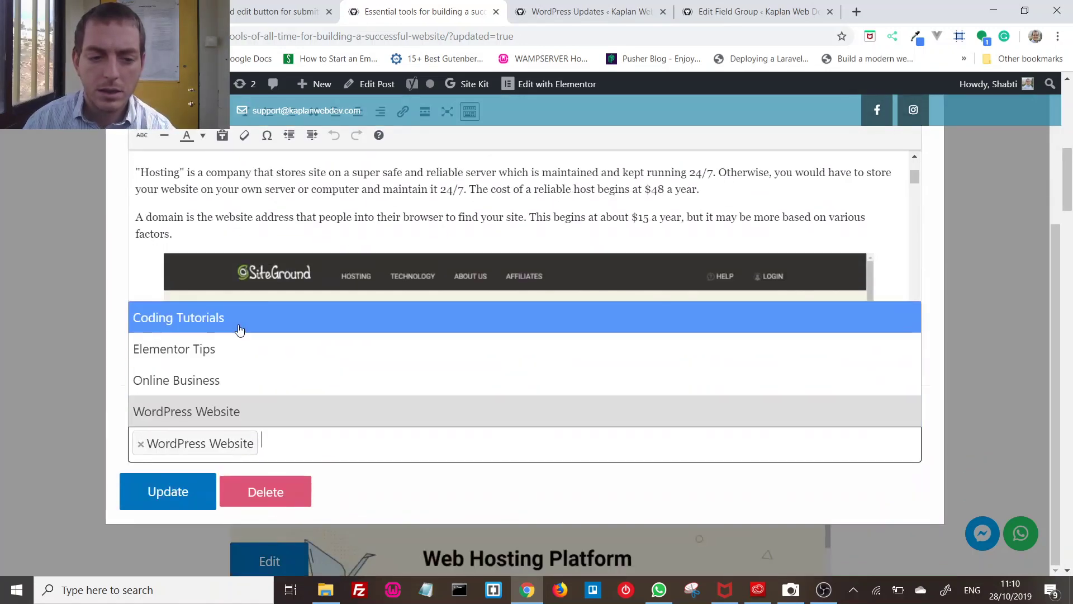
{"action": "left_click", "coordinate": [242, 339]}
- Replace "might be" with "is" in the first sentence of the post's content
{"action": "scroll", "coordinate": [243, 340], "scroll_direction": "up", "scroll_amount": 4}
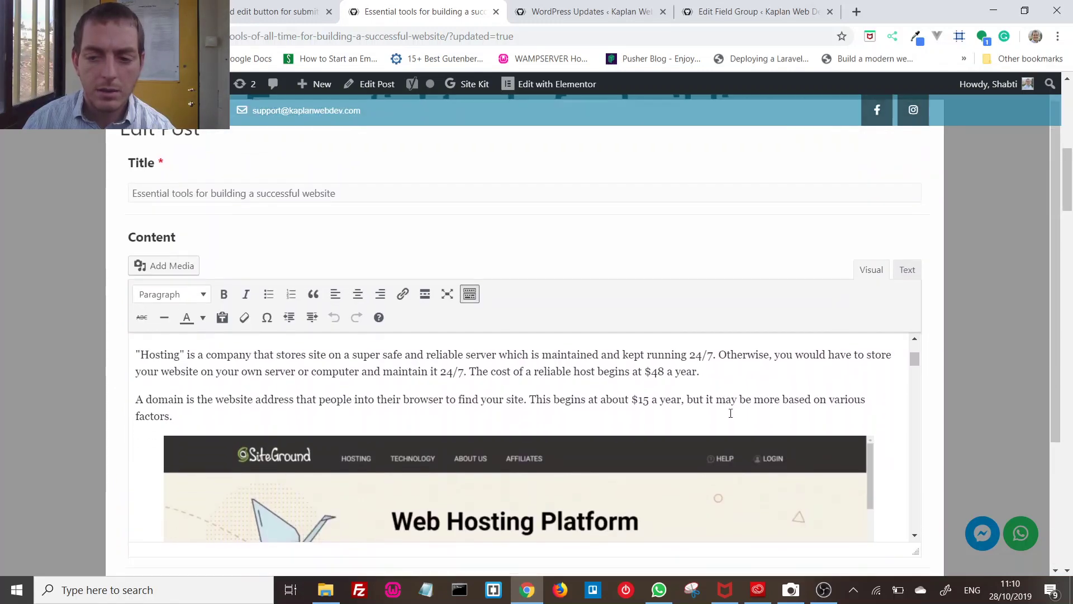
{"action": "scroll", "coordinate": [911, 313], "scroll_direction": "down", "scroll_amount": 1}
{"action": "left_click_drag", "start_coordinate": [913, 316], "coordinate": [914, 295]}
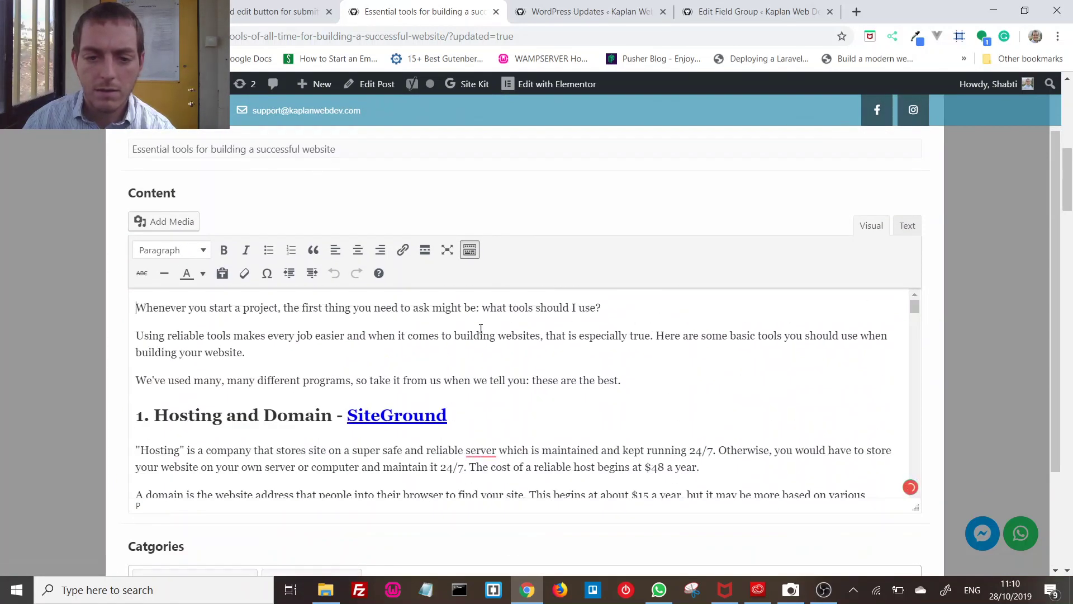
{"action": "scroll", "coordinate": [473, 339], "scroll_direction": "up", "scroll_amount": 1}
{"action": "scroll", "coordinate": [535, 327], "scroll_direction": "down", "scroll_amount": 1}
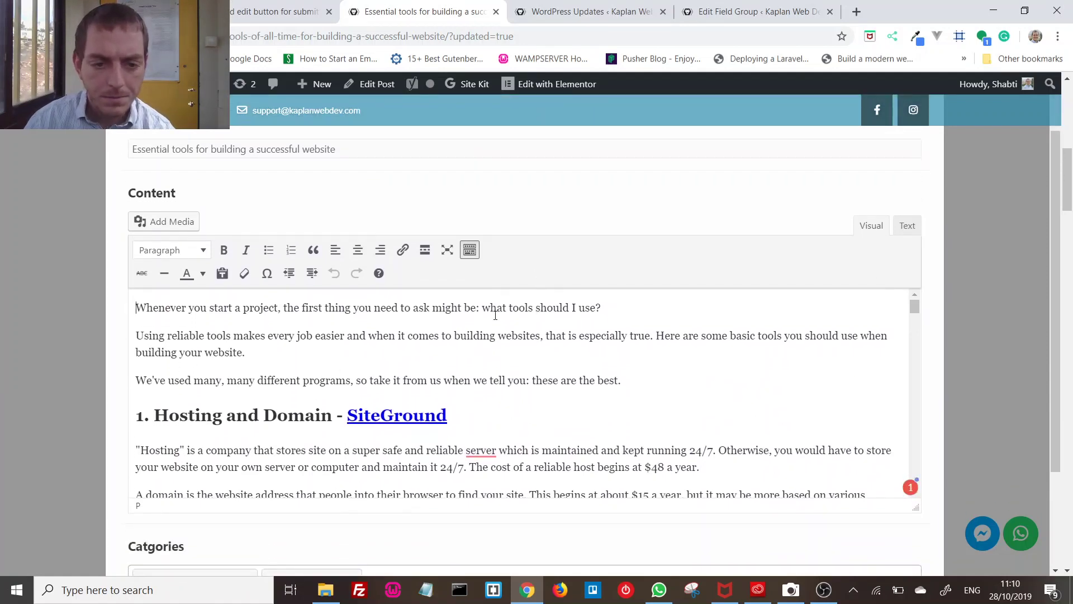
{"action": "scroll", "coordinate": [336, 279], "scroll_direction": "up", "scroll_amount": 1}
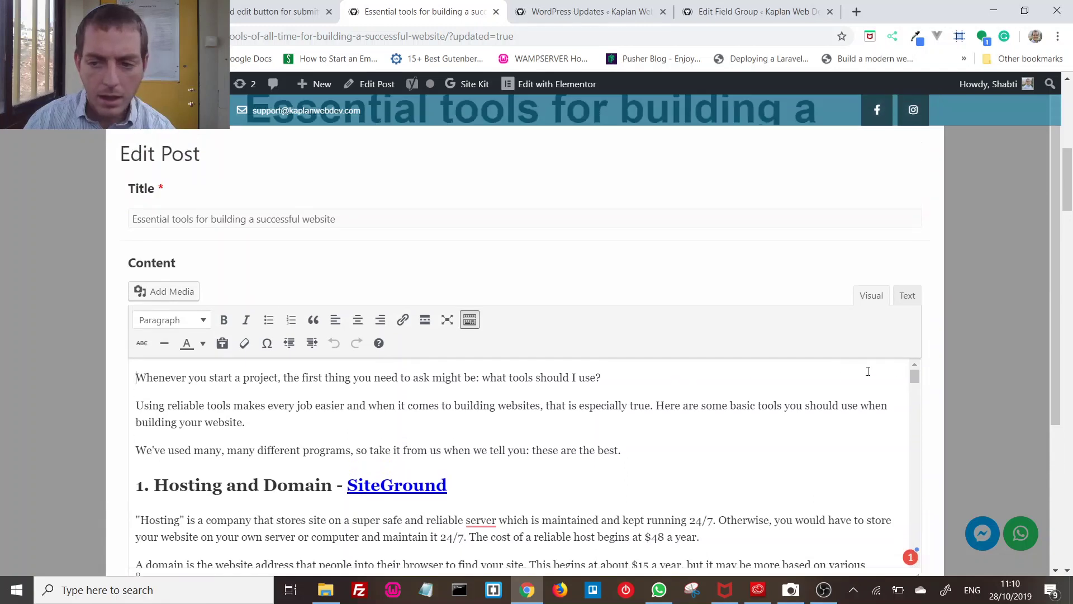
{"action": "scroll", "coordinate": [330, 324], "scroll_direction": "down", "scroll_amount": 1}
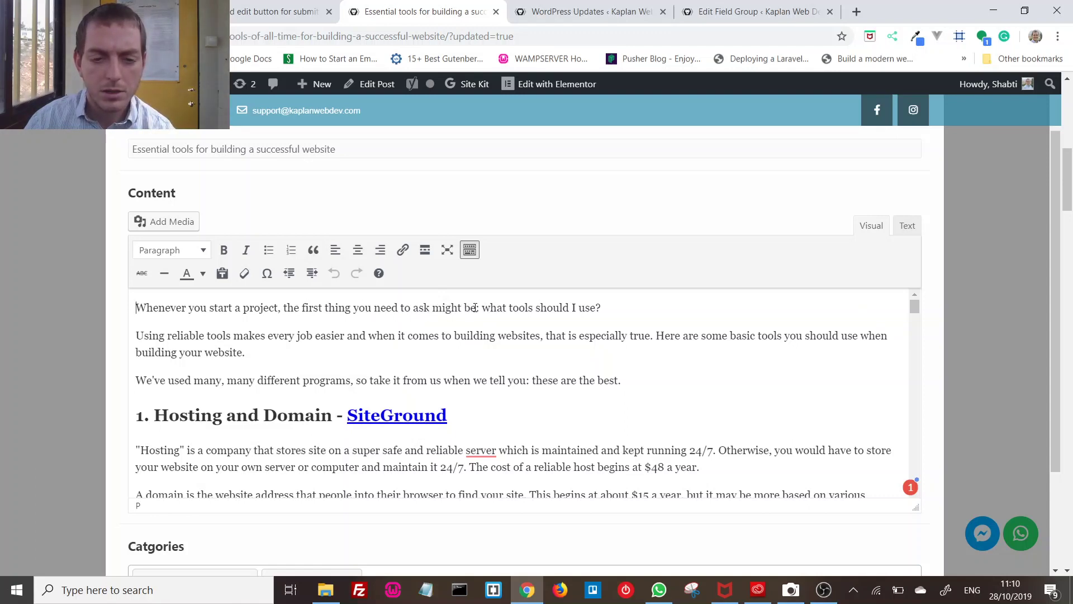
{"action": "left_click_drag", "start_coordinate": [476, 307], "coordinate": [435, 313]}
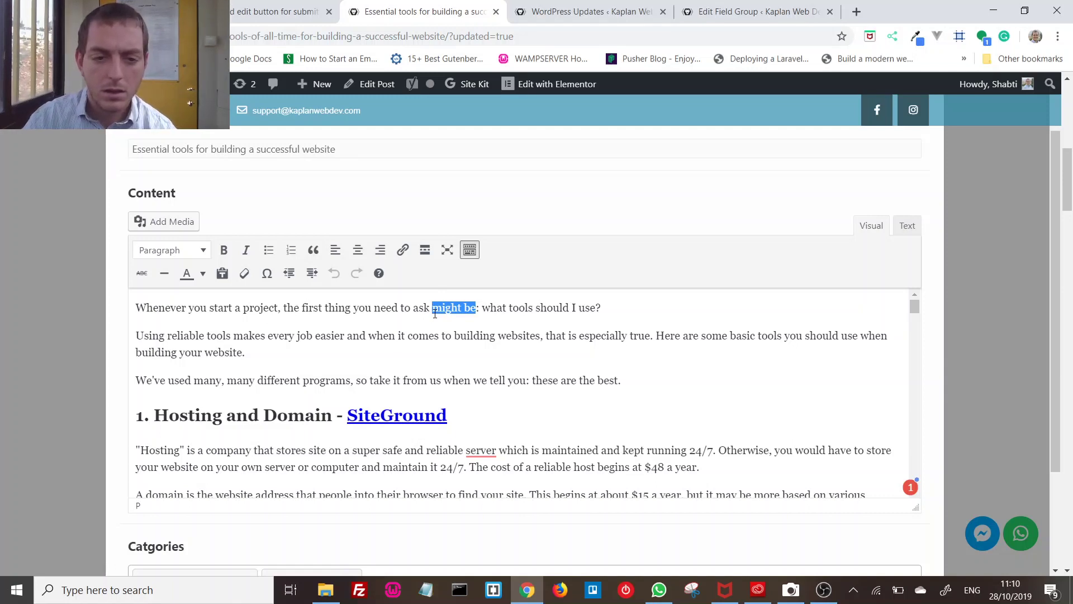
{"action": "key", "text": "BackSpace"}
{"action": "type", "text": "is"}
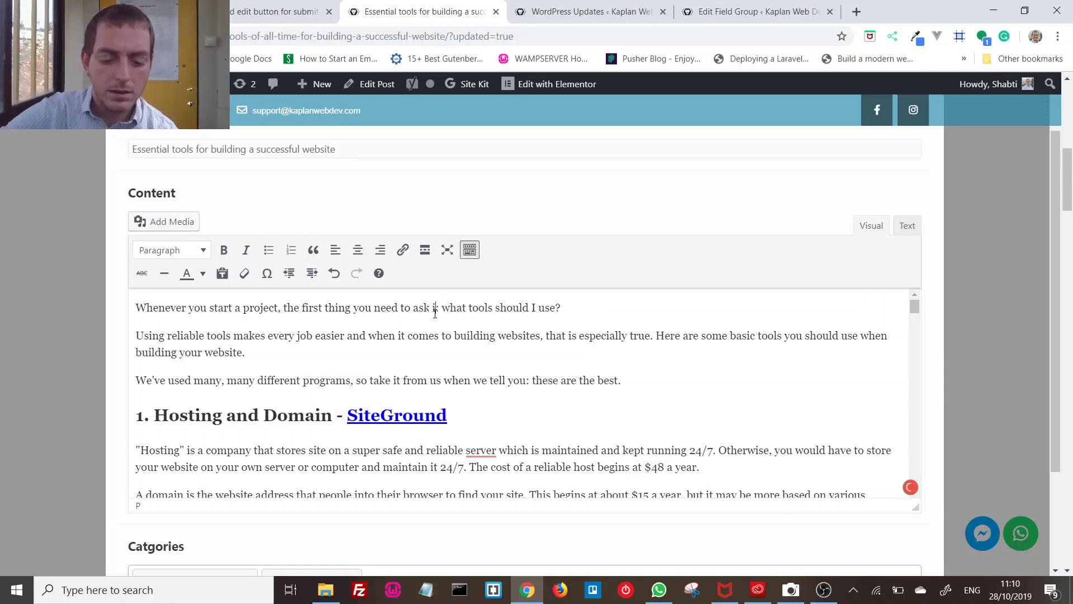
- Add a colon after "is" in the first sentence, update the post, and check its published categories and opening text
{"action": "scroll", "coordinate": [87, 476], "scroll_direction": "down", "scroll_amount": 1}
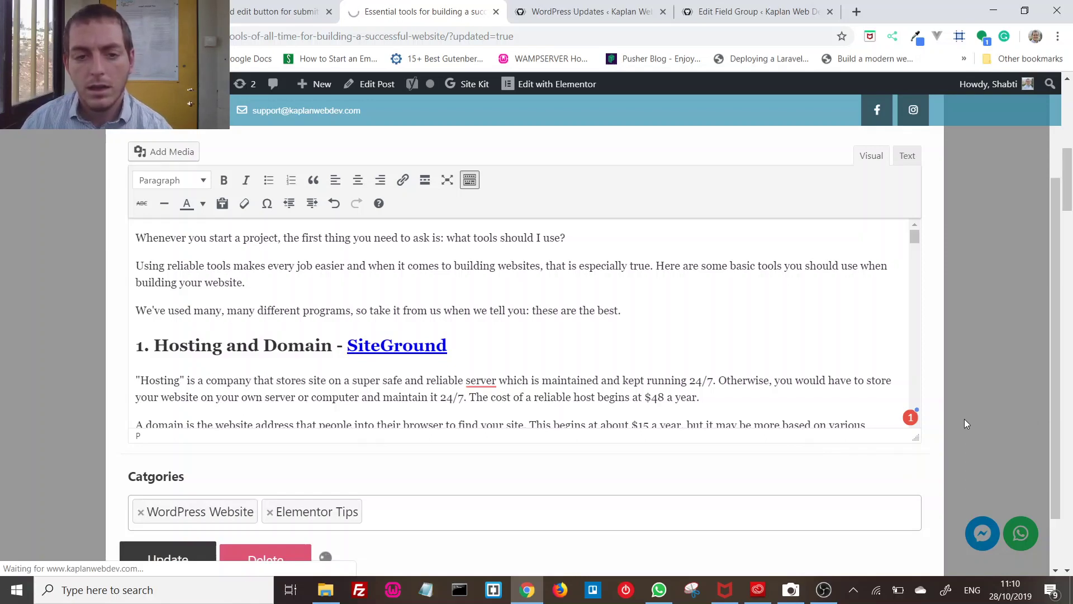
{"action": "scroll", "coordinate": [965, 424], "scroll_direction": "up", "scroll_amount": 2}
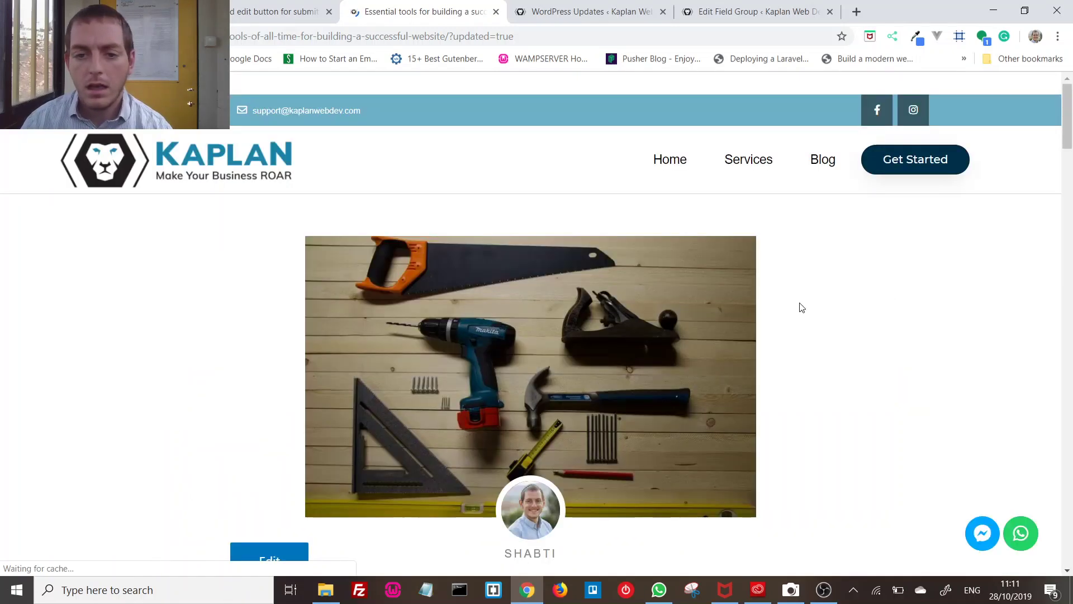
{"action": "scroll", "coordinate": [800, 307], "scroll_direction": "down", "scroll_amount": 5}
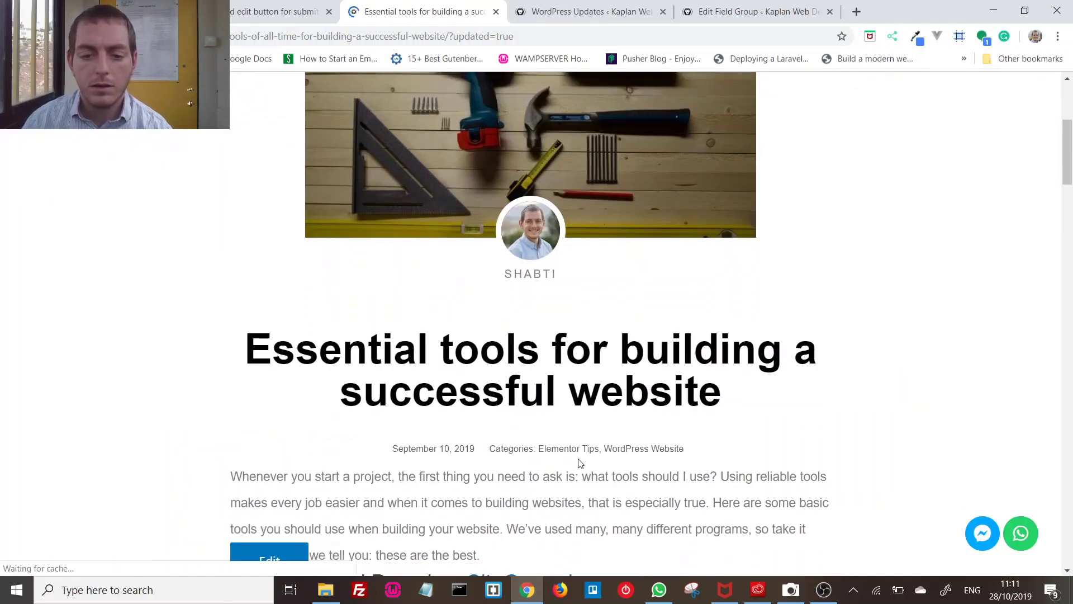
{"action": "scroll", "coordinate": [478, 443], "scroll_direction": "down", "scroll_amount": 1}
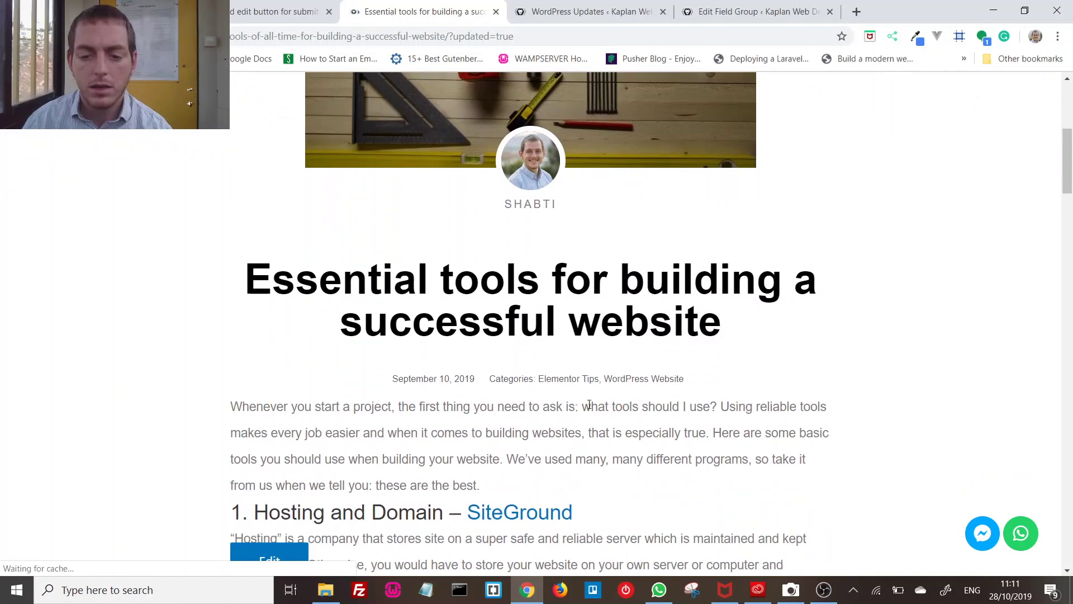
- Load the post's address in a new incognito window and check how the page looks to a logged-out visitor
{"action": "left_click", "coordinate": [1060, 42]}
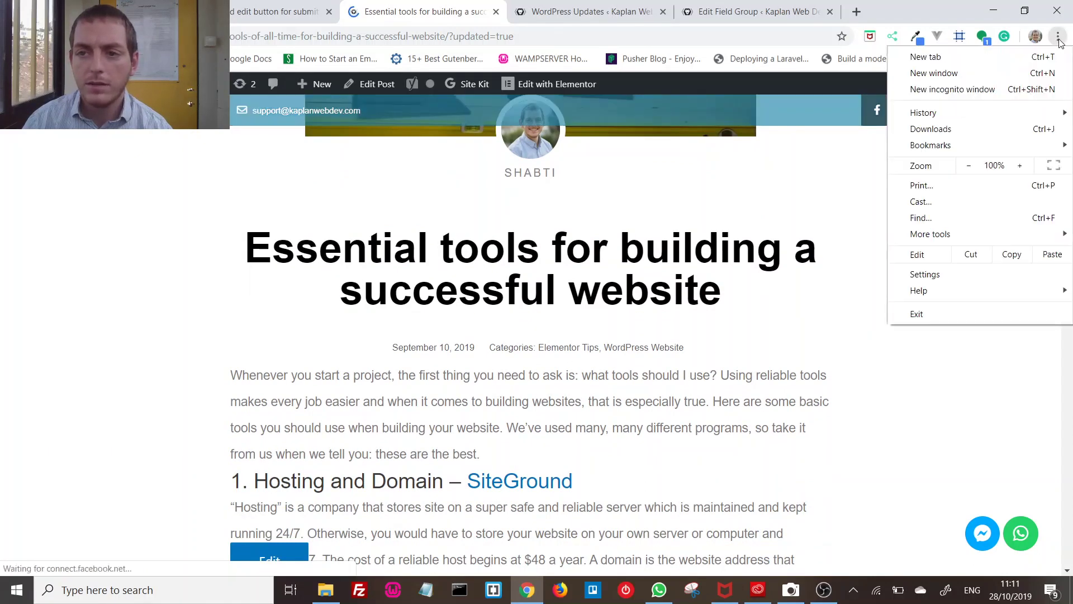
{"action": "left_click", "coordinate": [1001, 69]}
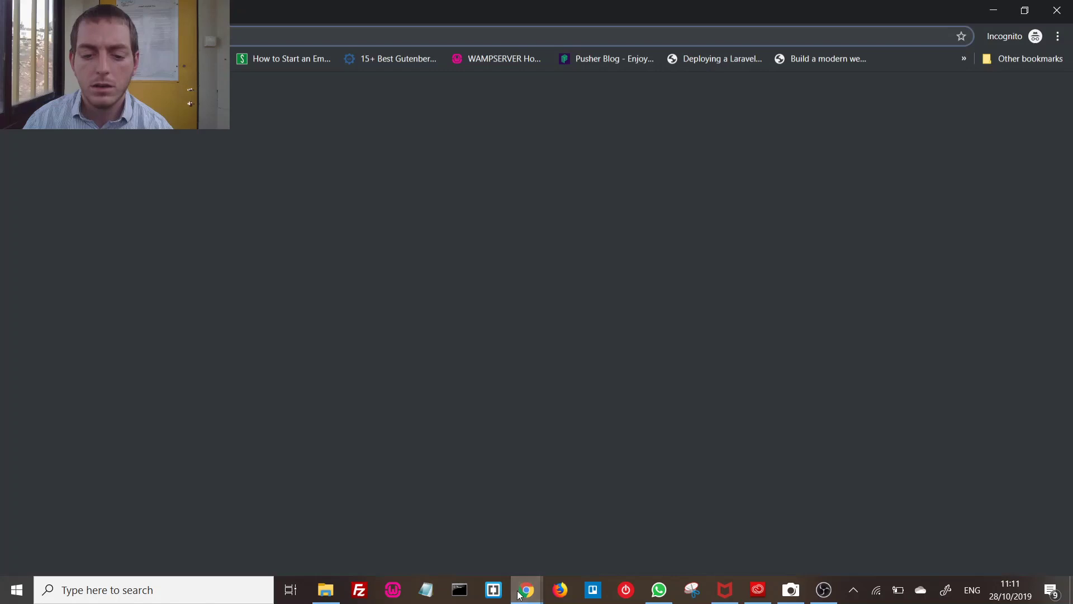
{"action": "mouse_move", "coordinate": [520, 590]}
{"action": "left_click", "coordinate": [495, 553]}
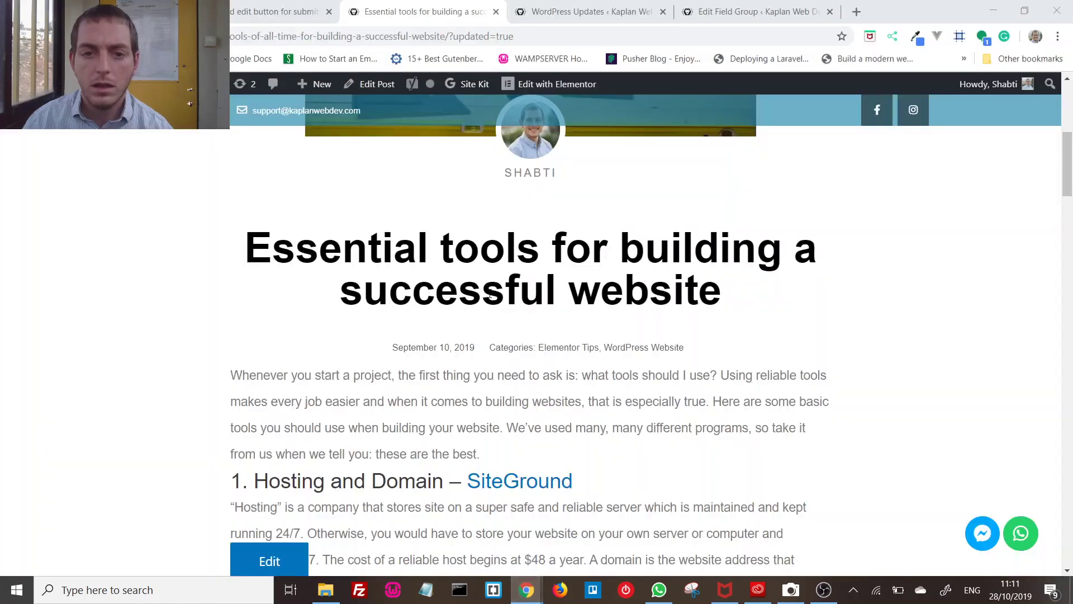
{"action": "left_click", "coordinate": [498, 32]}
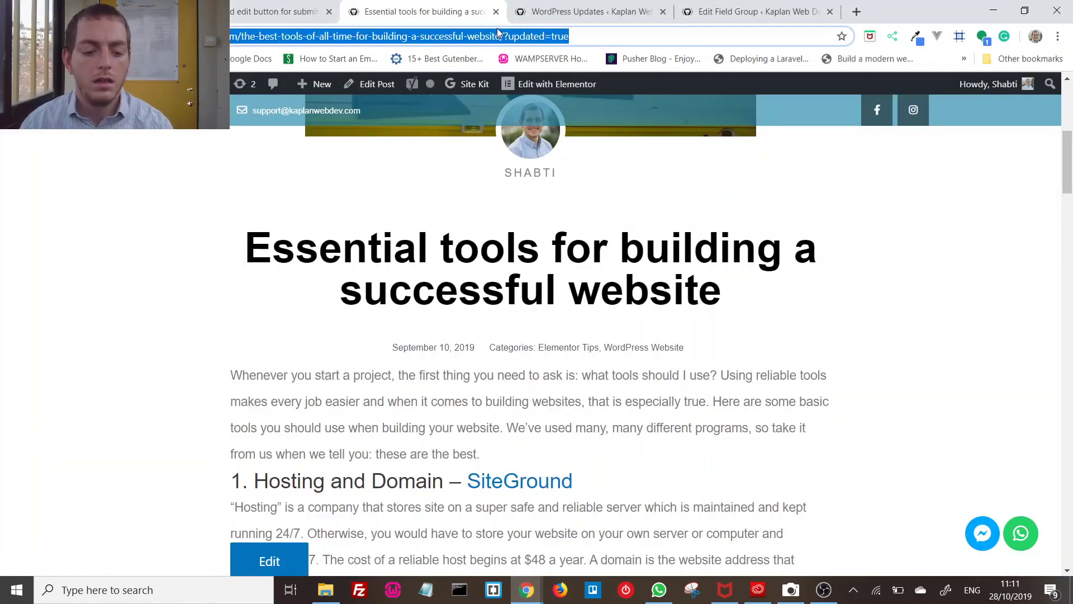
{"action": "left_click", "coordinate": [526, 590]}
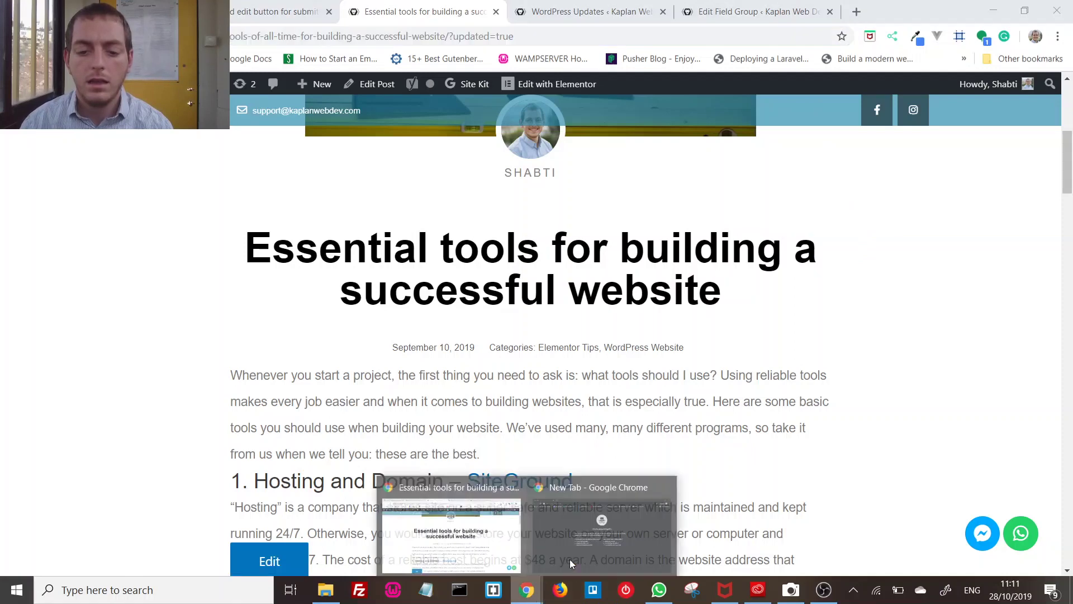
{"action": "left_click", "coordinate": [569, 559]}
{"action": "type", "text": "https://www.kaplanwebdev.com/the-best-tools-of-all-time-for-building-a-successful-website/?updated=true"}
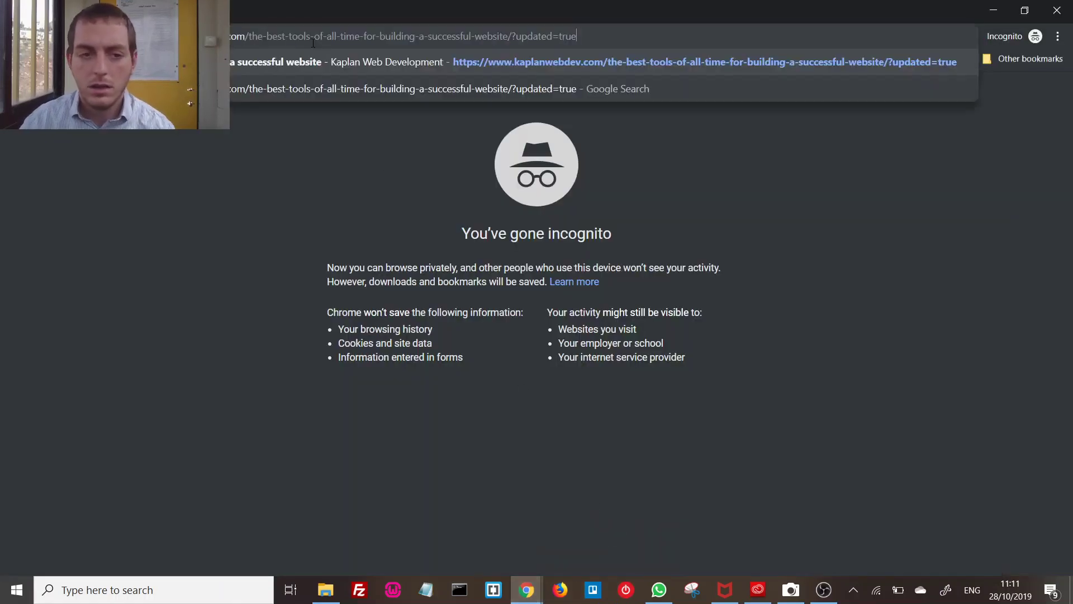
{"action": "key", "text": "Return"}
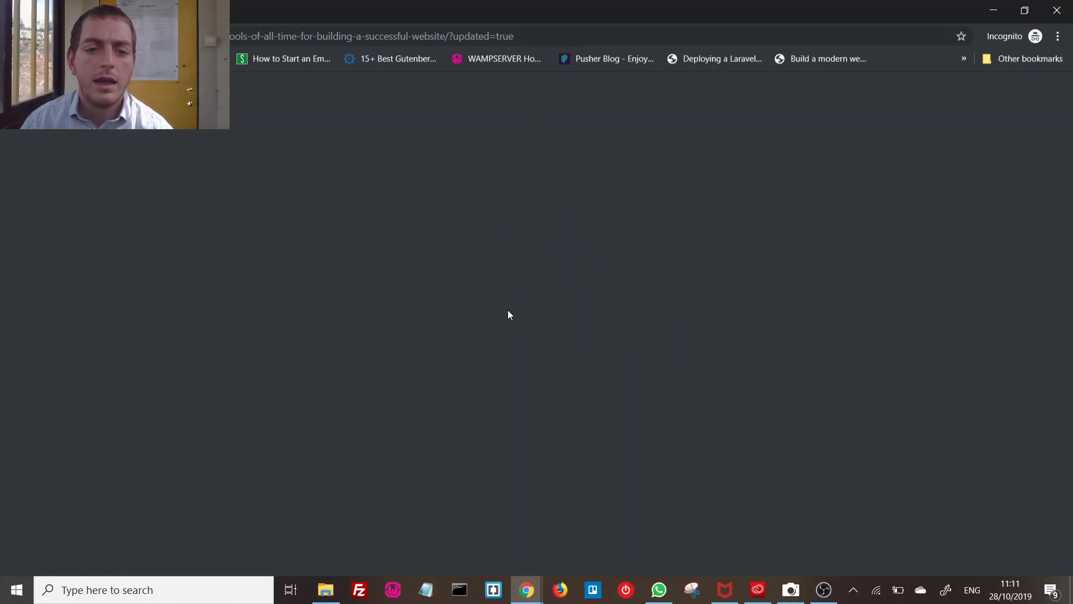
{"action": "scroll", "coordinate": [402, 548], "scroll_direction": "down", "scroll_amount": 2}
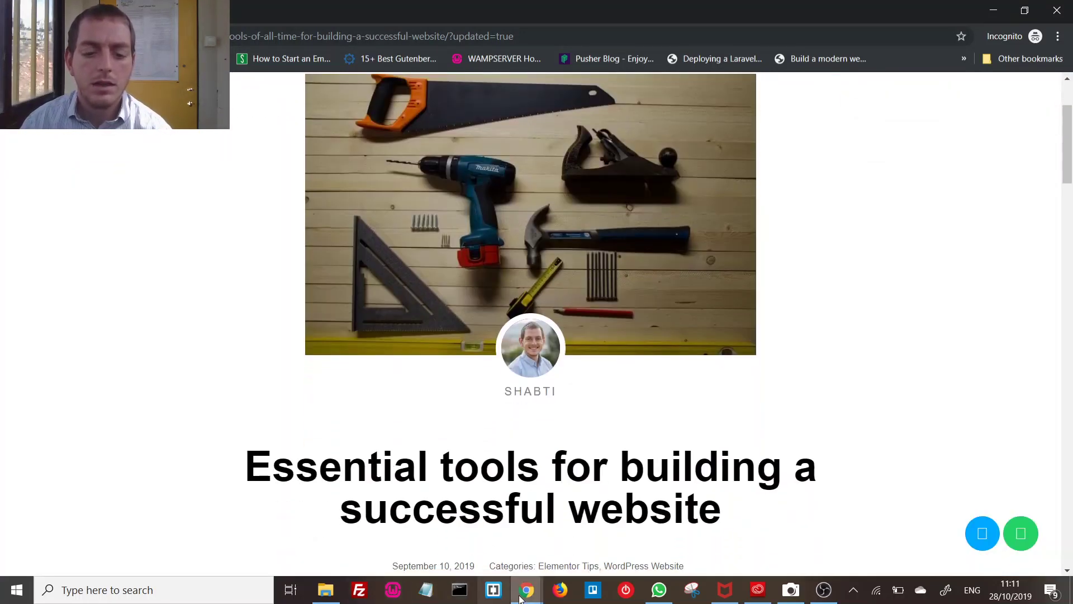
- Return to the logged-in window and examine the post page, its front-end Edit button and the Elementor template options
{"action": "mouse_move", "coordinate": [522, 594]}
{"action": "left_click", "coordinate": [545, 496]}
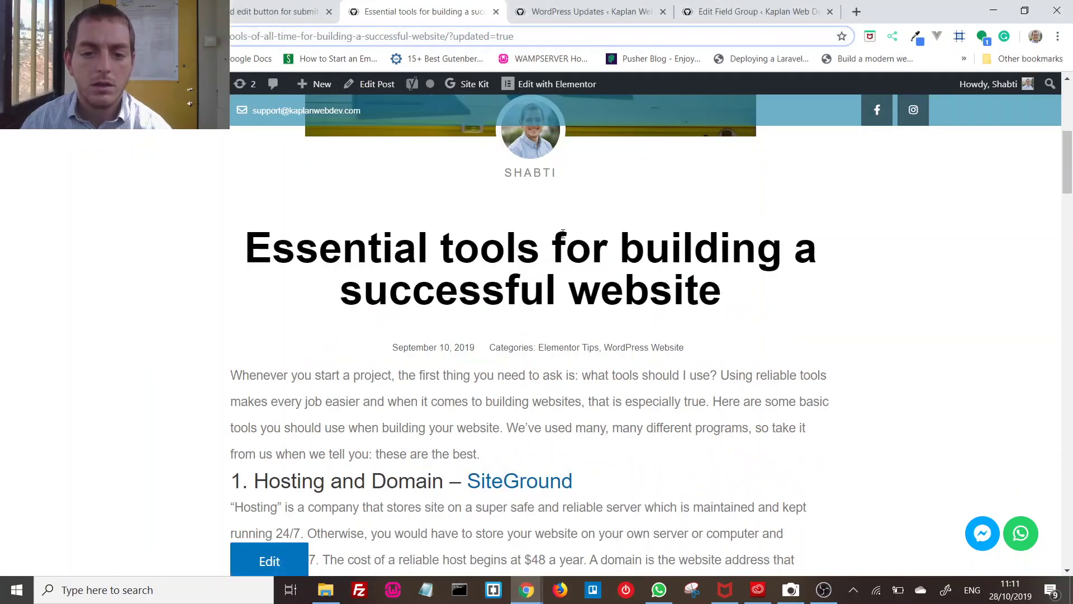
{"action": "scroll", "coordinate": [562, 234], "scroll_direction": "up", "scroll_amount": 5}
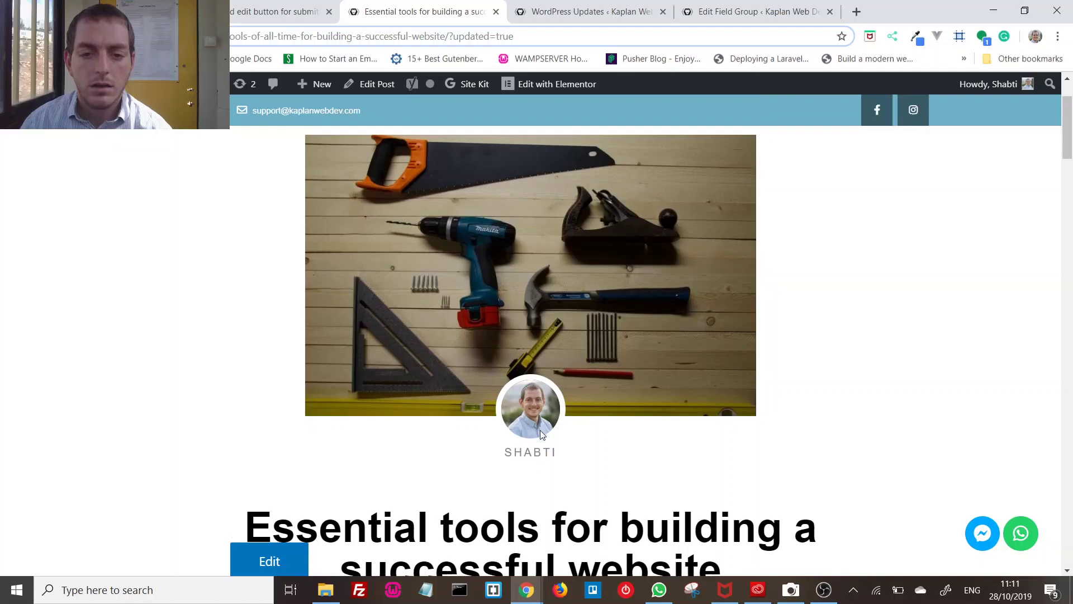
{"action": "scroll", "coordinate": [541, 435], "scroll_direction": "up", "scroll_amount": 2}
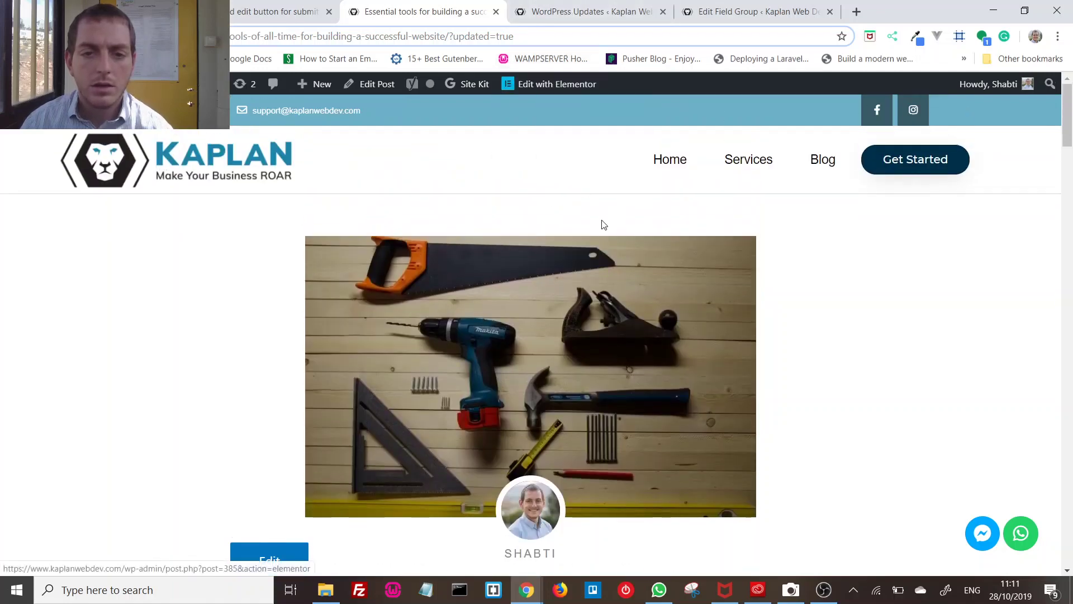
{"action": "scroll", "coordinate": [421, 353], "scroll_direction": "down", "scroll_amount": 4}
{"action": "scroll", "coordinate": [435, 418], "scroll_direction": "up", "scroll_amount": 4}
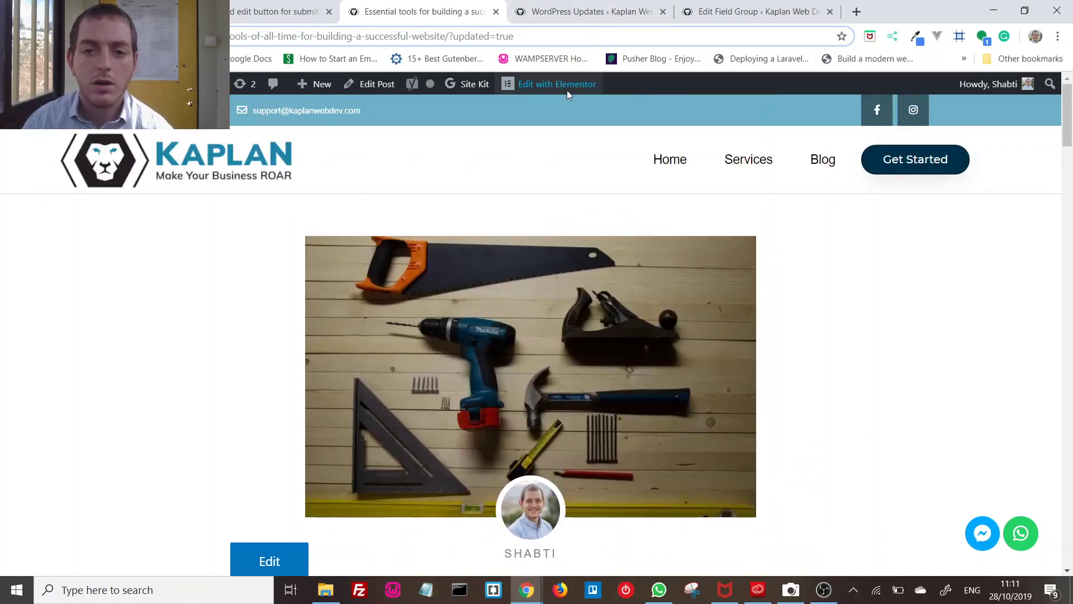
{"action": "mouse_move", "coordinate": [567, 89]}
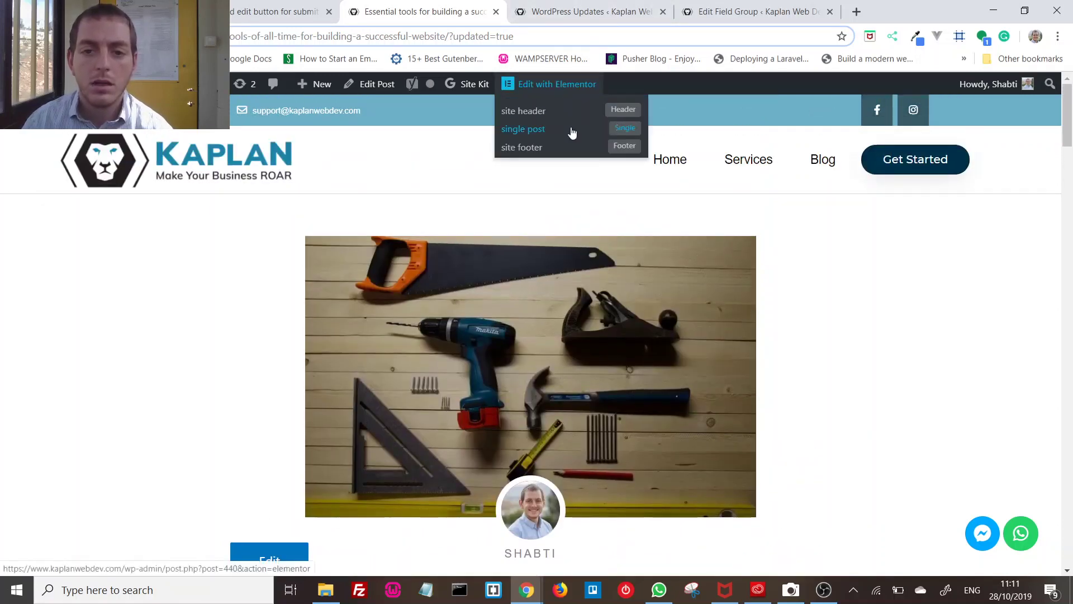
{"action": "double_click", "coordinate": [558, 90]}
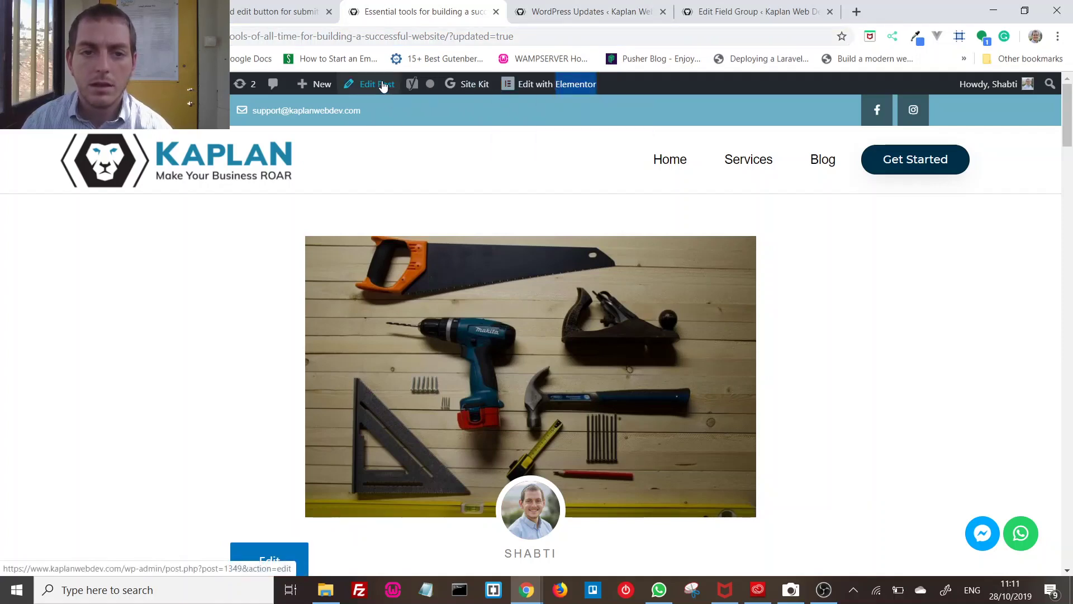
{"action": "scroll", "coordinate": [522, 371], "scroll_direction": "down", "scroll_amount": 12}
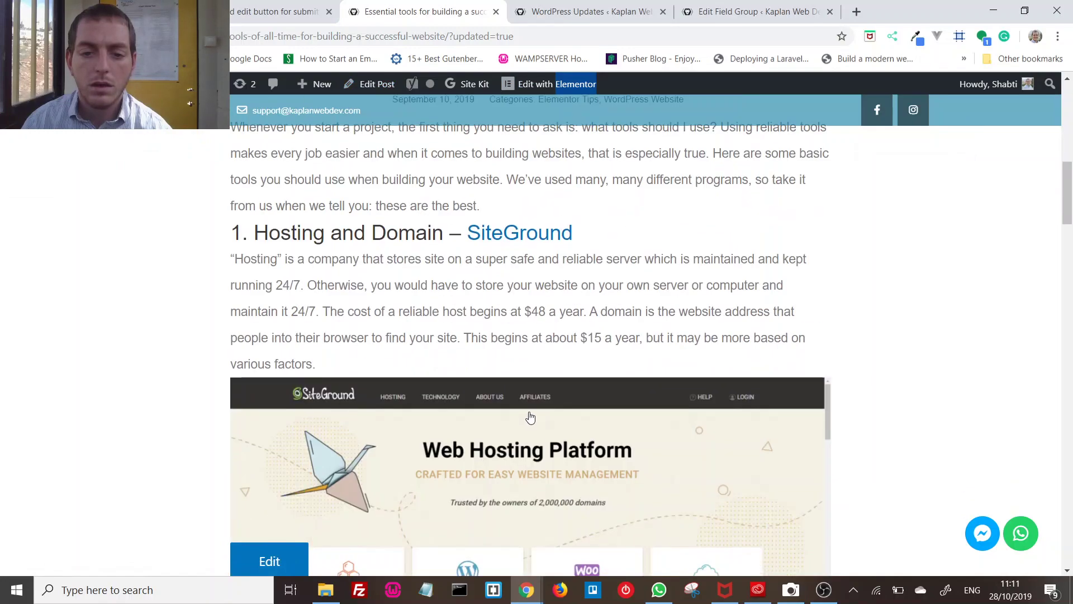
{"action": "scroll", "coordinate": [530, 417], "scroll_direction": "up", "scroll_amount": 10}
{"action": "scroll", "coordinate": [527, 378], "scroll_direction": "down", "scroll_amount": 5}
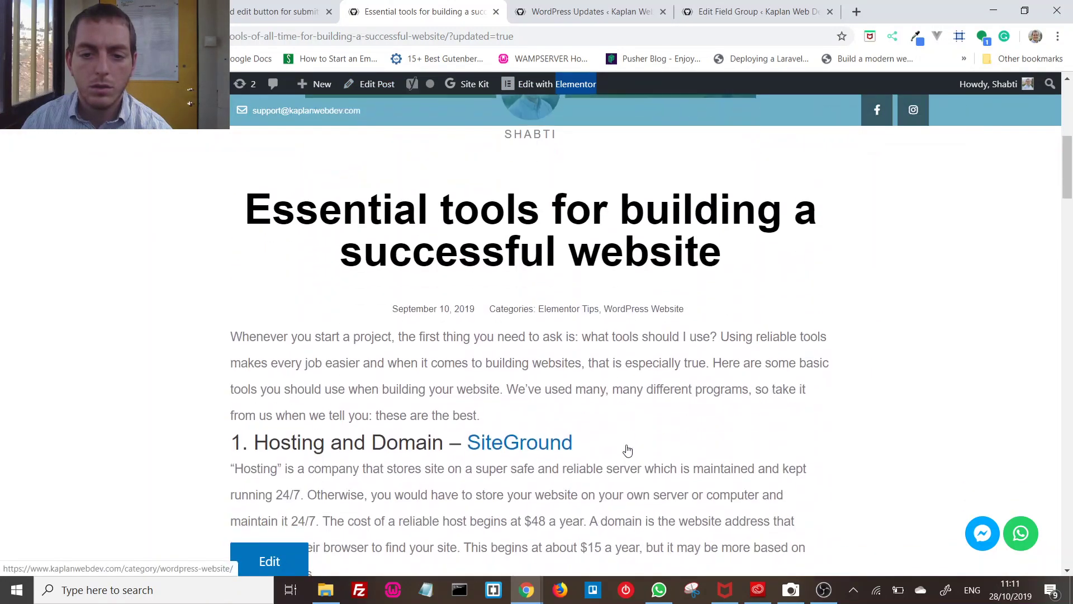
{"action": "scroll", "coordinate": [522, 414], "scroll_direction": "down", "scroll_amount": 1}
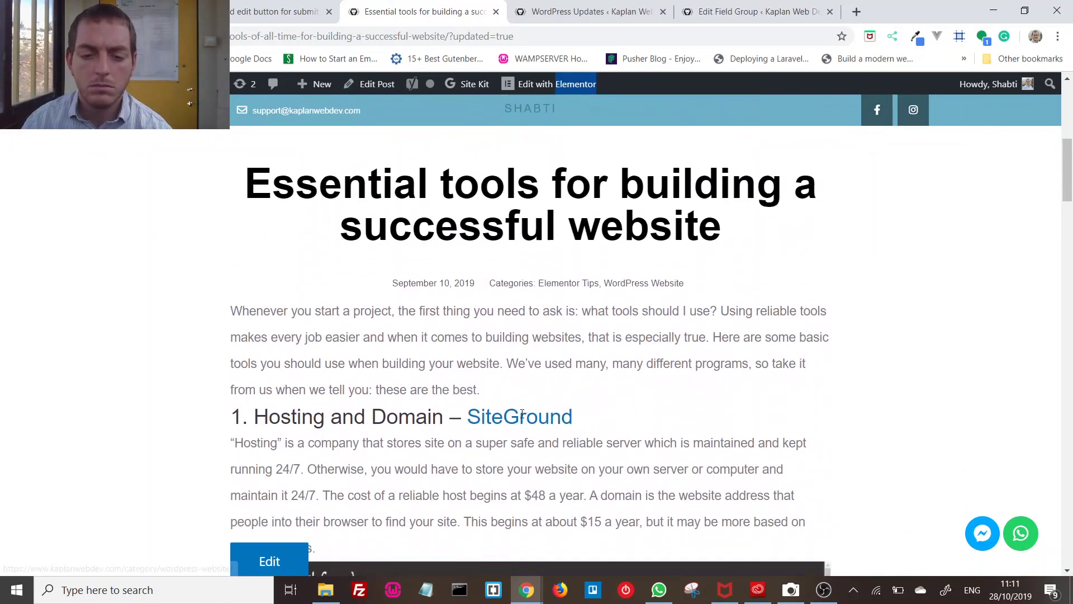
{"action": "scroll", "coordinate": [523, 414], "scroll_direction": "down", "scroll_amount": 3}
{"action": "scroll", "coordinate": [528, 231], "scroll_direction": "up", "scroll_amount": 8}
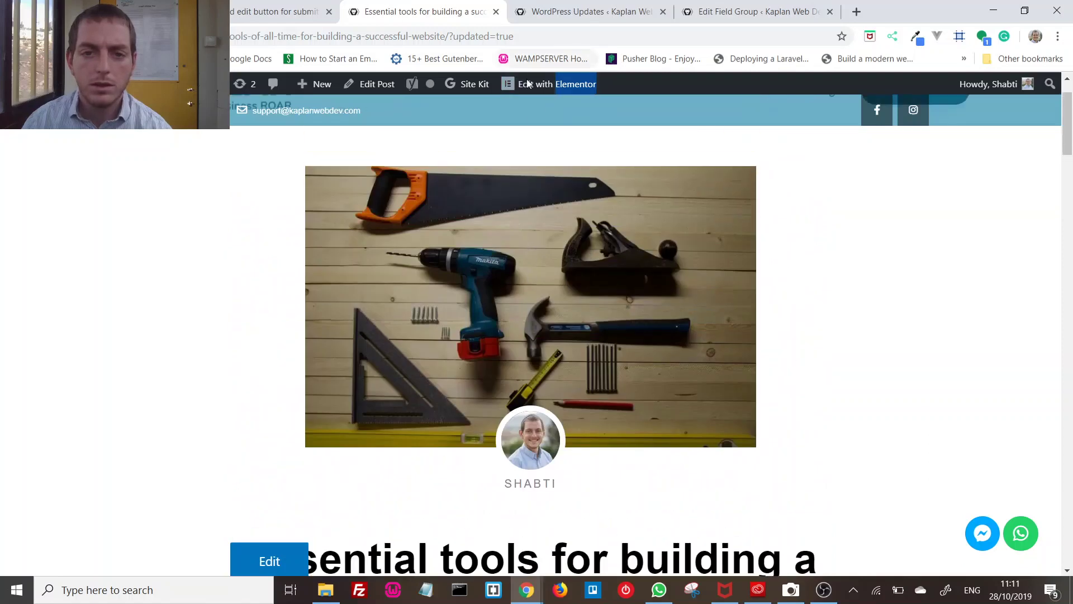
- Open the single post template for editing in Elementor
{"action": "mouse_move", "coordinate": [531, 89]}
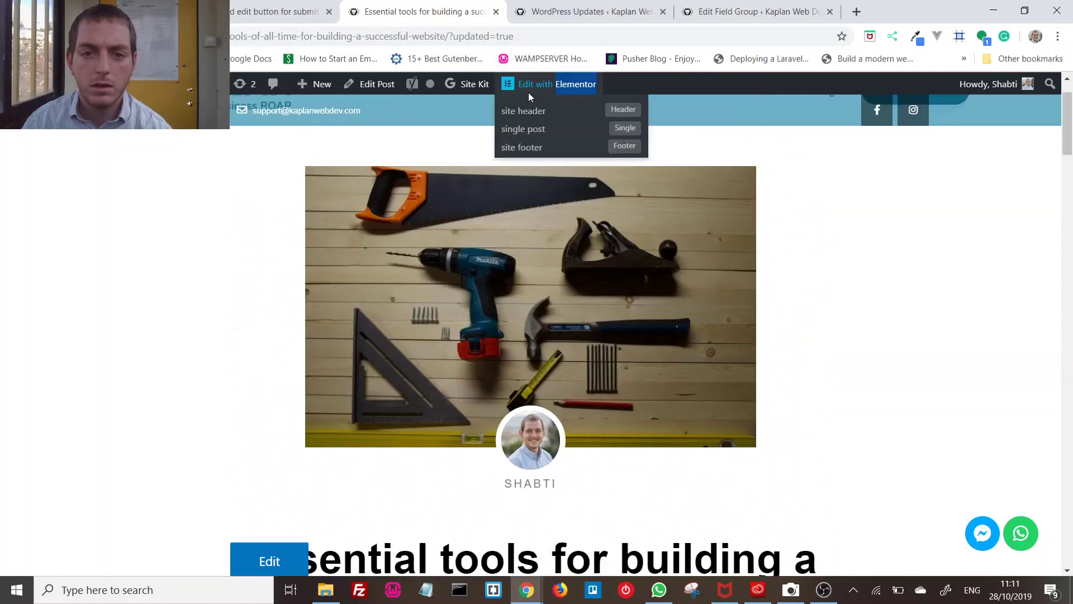
{"action": "left_click", "coordinate": [536, 129]}
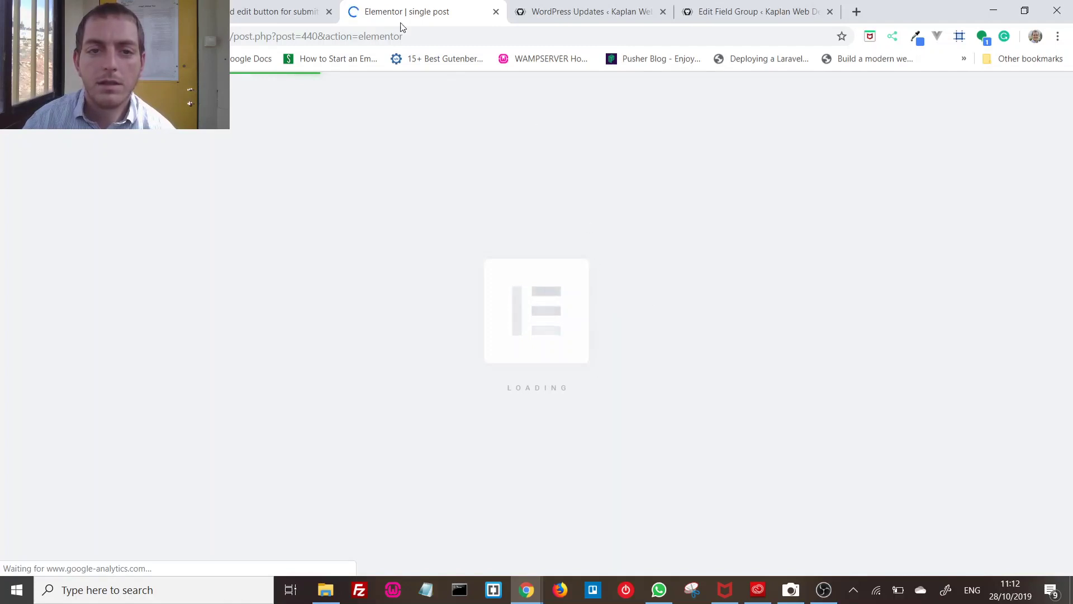
{"action": "left_click", "coordinate": [523, 14]}
{"action": "left_click", "coordinate": [442, 12]}
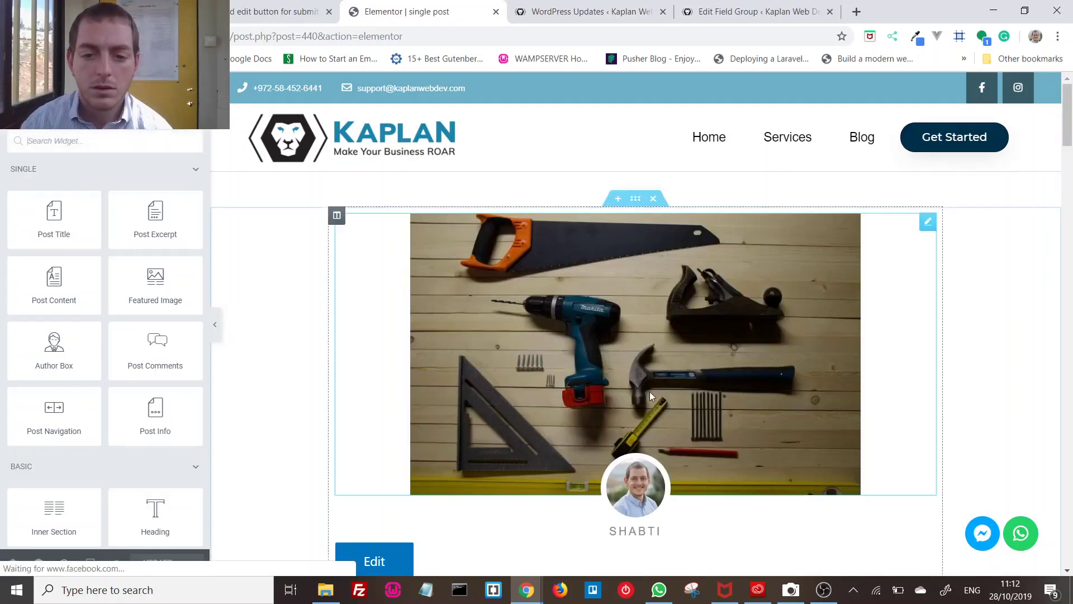
- Delete the existing Edit button form widget from the single post template
{"action": "scroll", "coordinate": [650, 391], "scroll_direction": "down", "scroll_amount": 1}
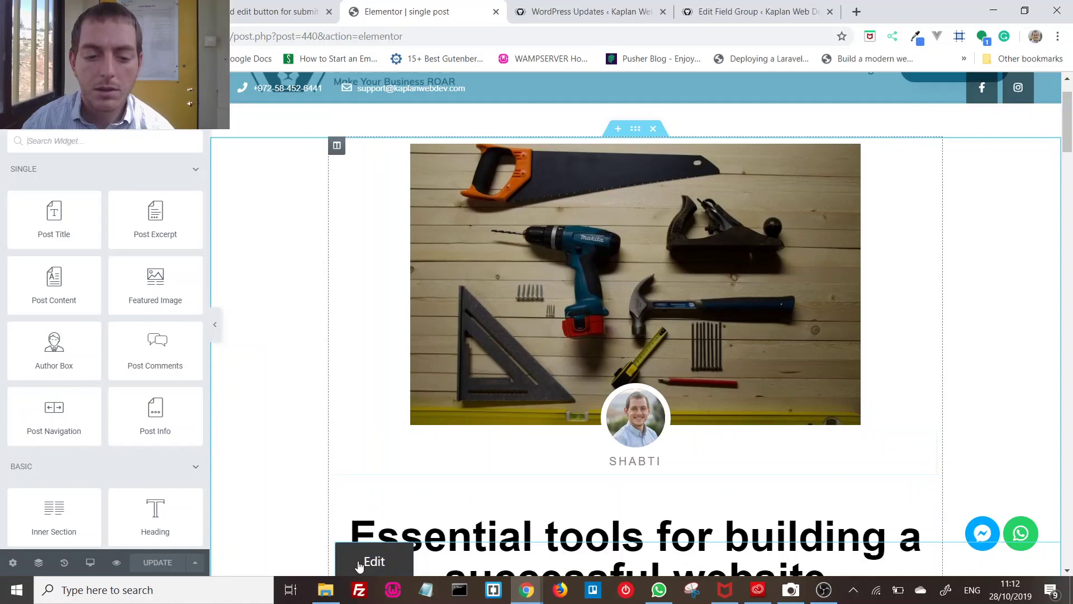
{"action": "right_click", "coordinate": [448, 558]}
{"action": "left_click", "coordinate": [457, 561]}
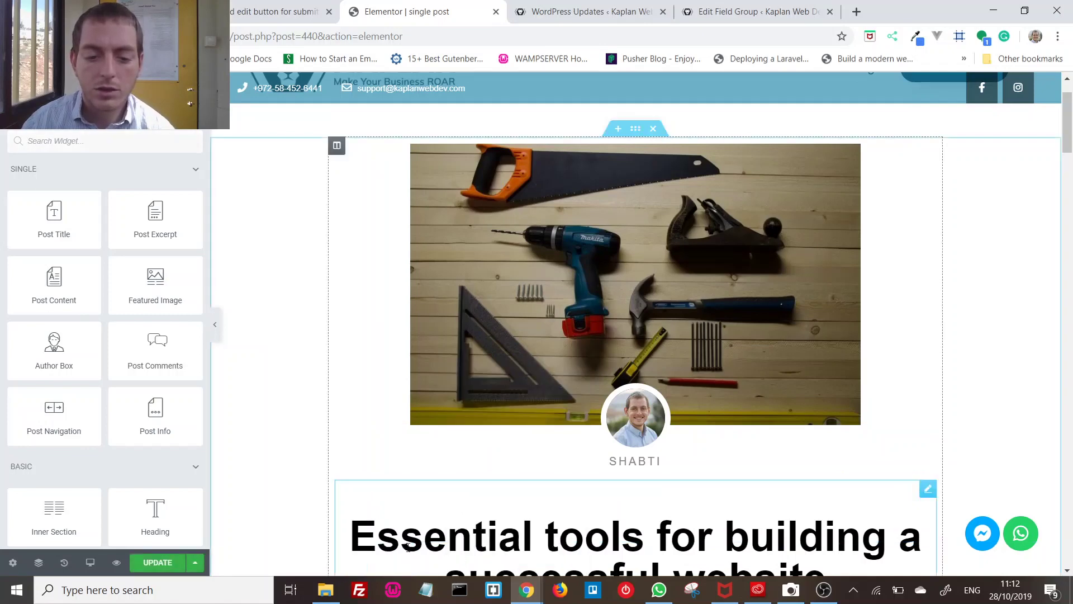
- Search the widgets for "acf" and insert an ACF Frontend Form between the featured image and the author box
{"action": "scroll", "coordinate": [430, 509], "scroll_direction": "down", "scroll_amount": 4}
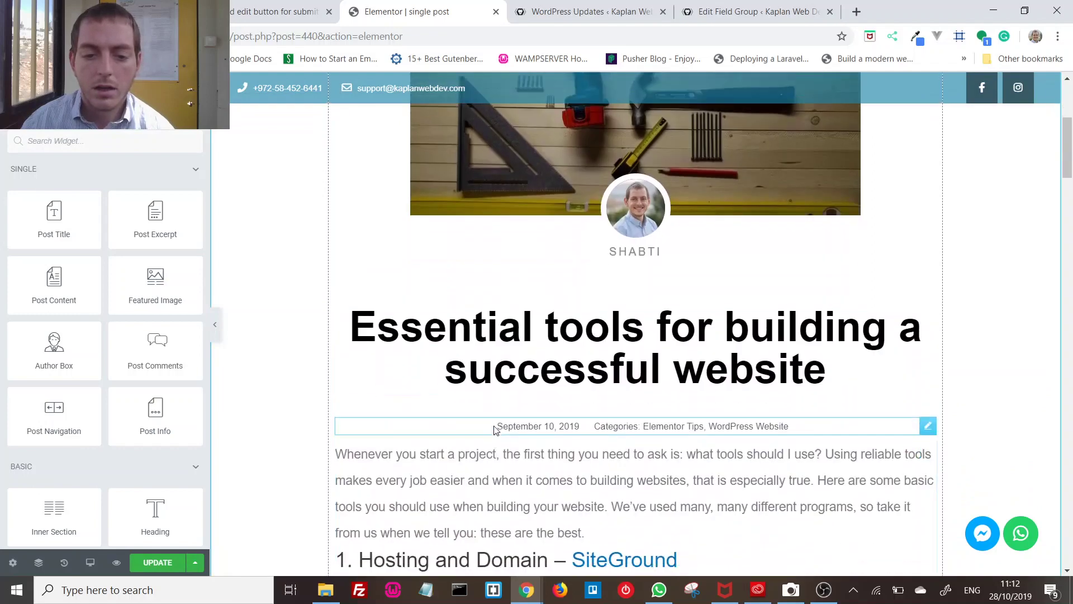
{"action": "scroll", "coordinate": [542, 350], "scroll_direction": "up", "scroll_amount": 3}
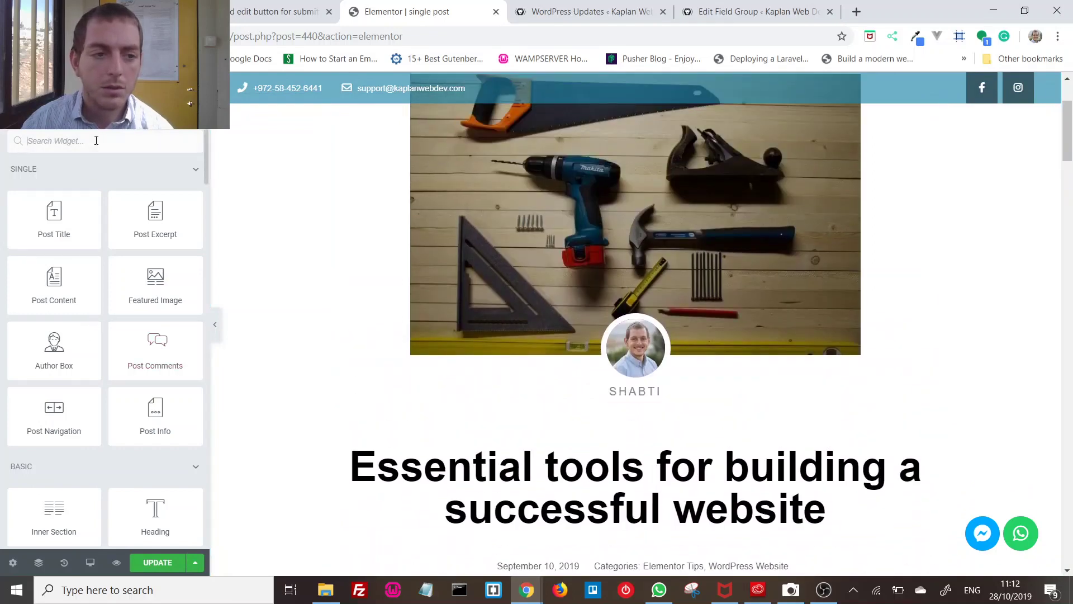
{"action": "type", "text": "acf"}
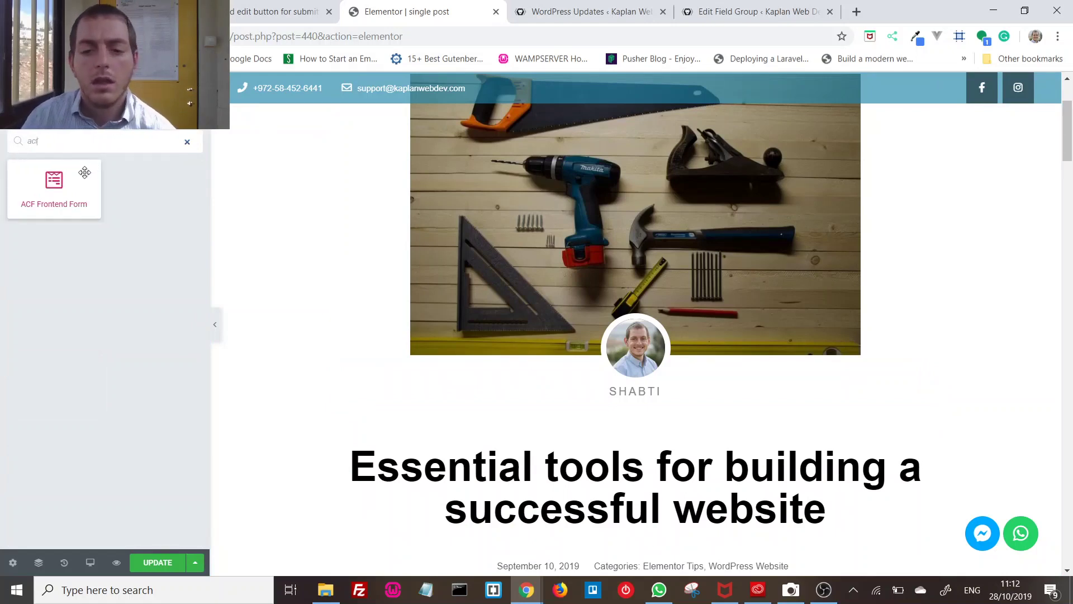
{"action": "left_click_drag", "start_coordinate": [84, 172], "coordinate": [680, 347]}
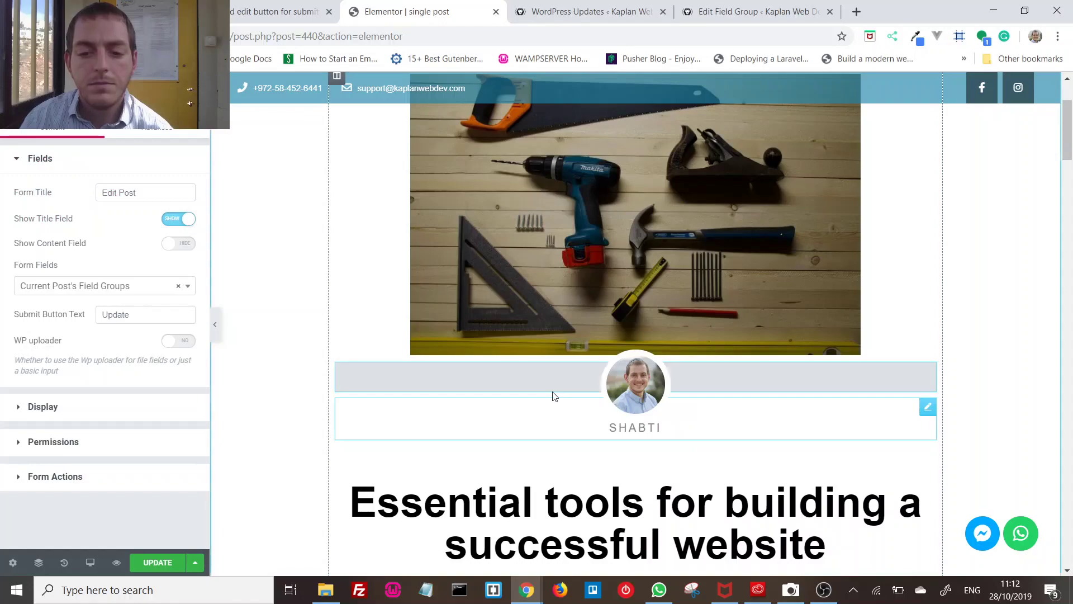
- Move the Edit Post form to the end of the single post template, below the Facebook comments
{"action": "scroll", "coordinate": [569, 380], "scroll_direction": "down", "scroll_amount": 3}
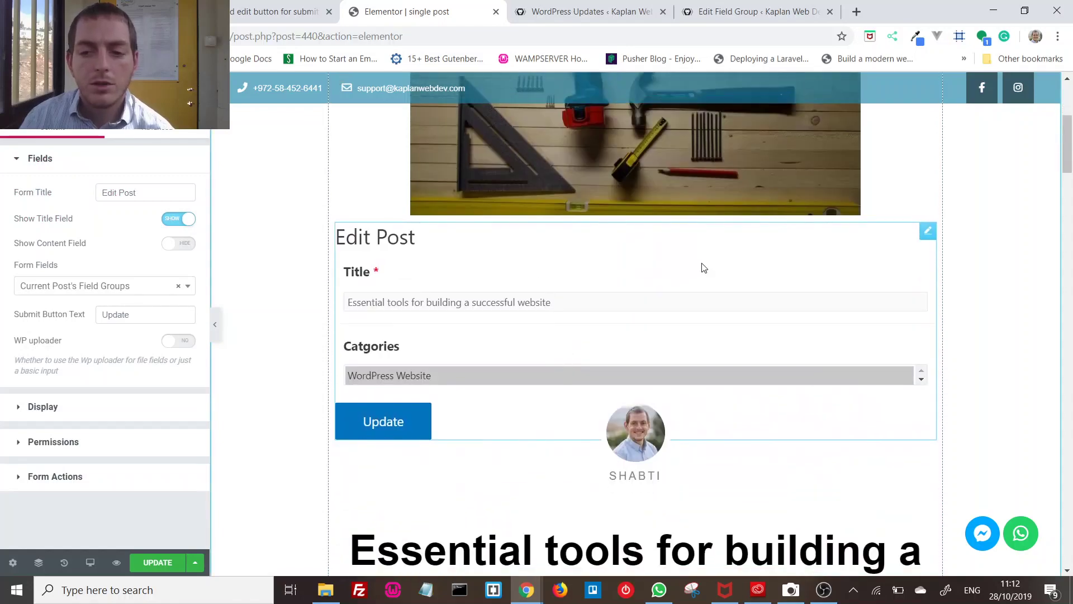
{"action": "mouse_move", "coordinate": [928, 230]}
{"action": "left_mouse_down"}
{"action": "mouse_move", "coordinate": [896, 330]}
{"action": "mouse_move", "coordinate": [876, 347]}
{"action": "mouse_move", "coordinate": [872, 151]}
{"action": "mouse_move", "coordinate": [870, 268]}
{"action": "mouse_move", "coordinate": [831, 405]}
{"action": "mouse_move", "coordinate": [811, 403]}
{"action": "mouse_move", "coordinate": [607, 275]}
{"action": "mouse_move", "coordinate": [569, 179]}
{"action": "mouse_move", "coordinate": [568, 410]}
{"action": "left_mouse_up"}
{"action": "scroll", "coordinate": [873, 313], "scroll_direction": "down", "scroll_amount": 20}
{"action": "scroll", "coordinate": [831, 405], "scroll_direction": "down", "scroll_amount": 6}
{"action": "scroll", "coordinate": [580, 196], "scroll_direction": "up", "scroll_amount": 2}
{"action": "scroll", "coordinate": [479, 379], "scroll_direction": "down", "scroll_amount": 3}
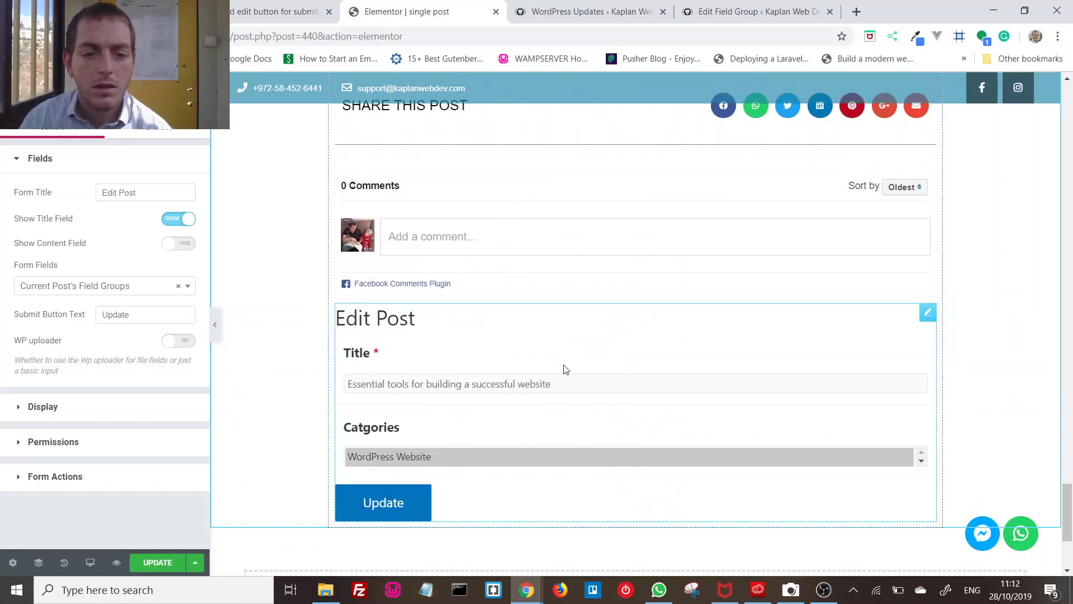
{"action": "scroll", "coordinate": [566, 367], "scroll_direction": "down", "scroll_amount": 3}
{"action": "scroll", "coordinate": [376, 244], "scroll_direction": "up", "scroll_amount": 1}
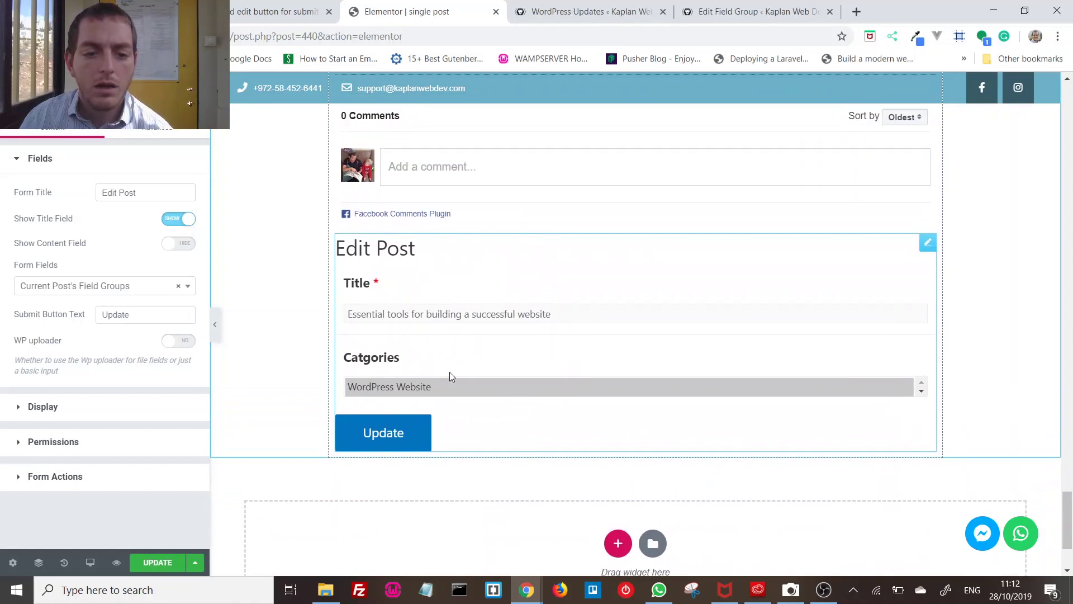
{"action": "left_click", "coordinate": [464, 386]}
{"action": "left_click", "coordinate": [469, 272]}
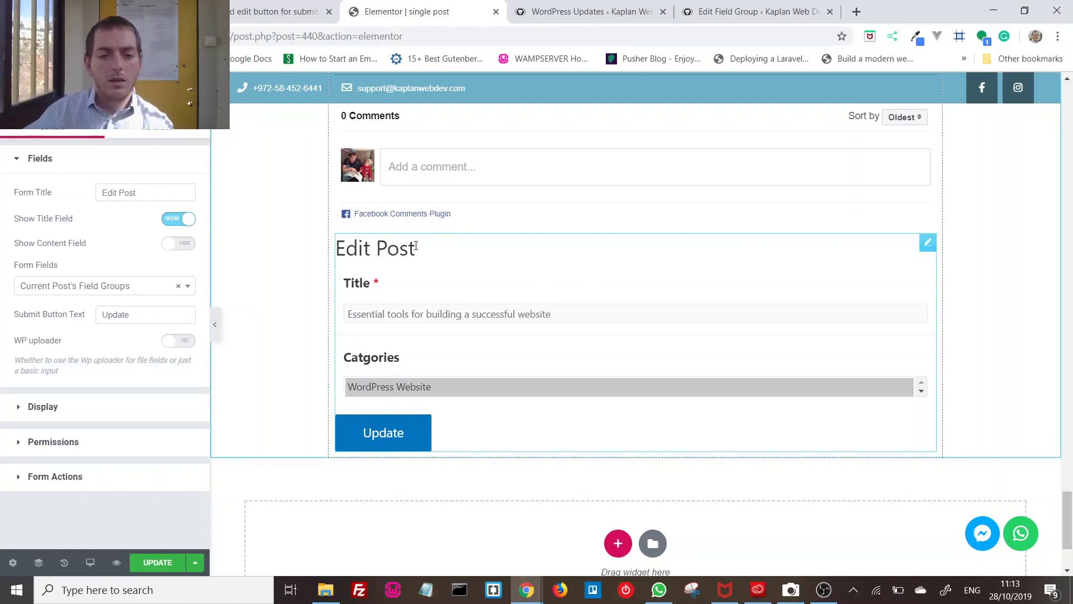
{"action": "left_click_drag", "start_coordinate": [419, 248], "coordinate": [393, 251]}
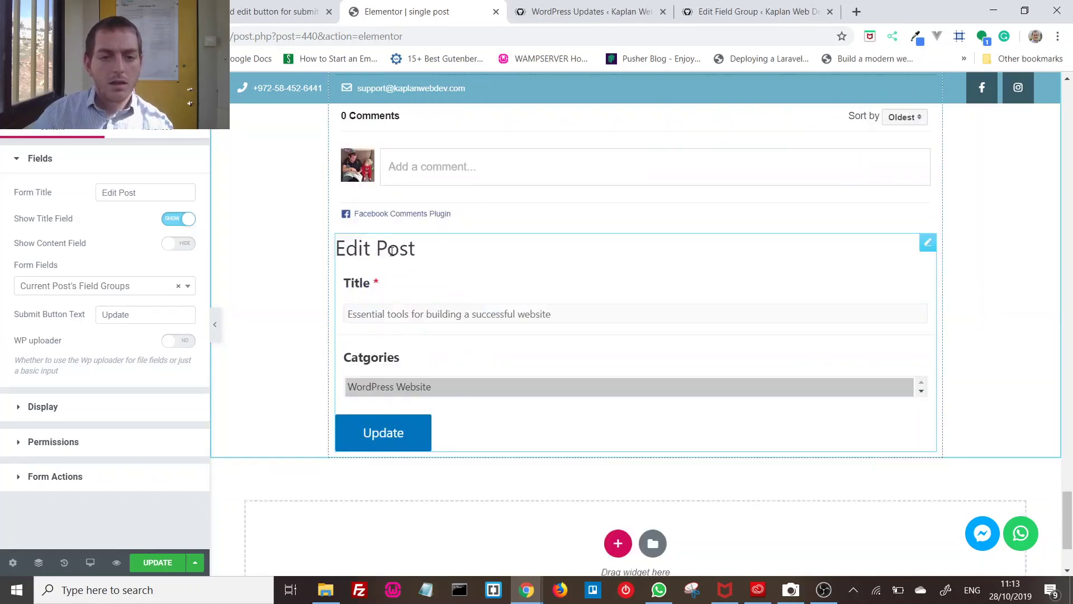
{"action": "left_click", "coordinate": [146, 199]}
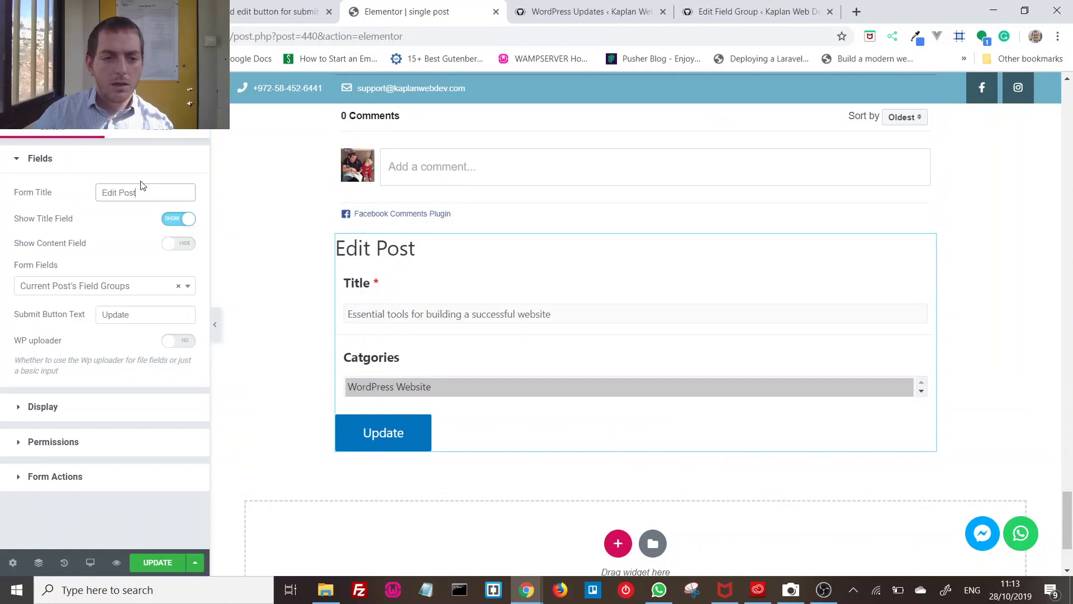
{"action": "left_click_drag", "start_coordinate": [142, 191], "coordinate": [72, 194]}
{"action": "key", "text": "BackSpace"}
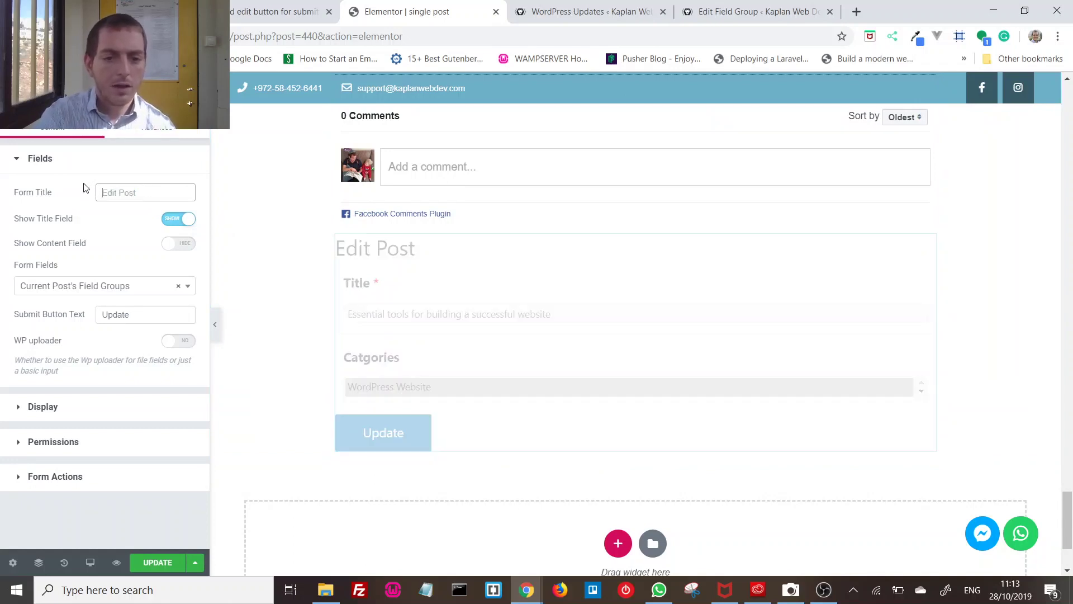
{"action": "key", "text": "ctrl+z"}
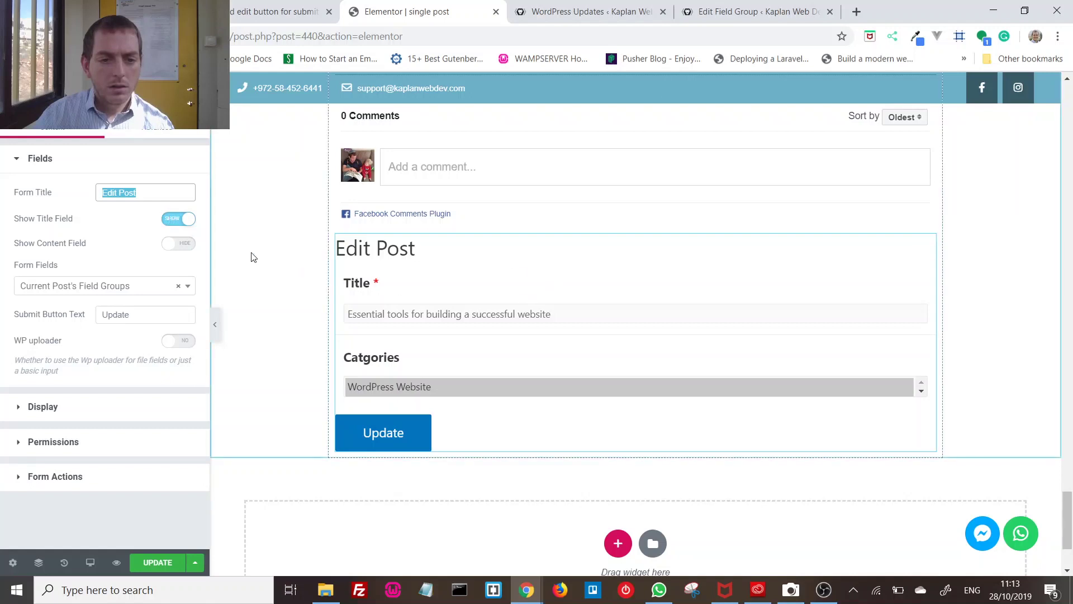
- Toggle the Edit Post form's title field off and back on, and show its content field
{"action": "left_click", "coordinate": [188, 219]}
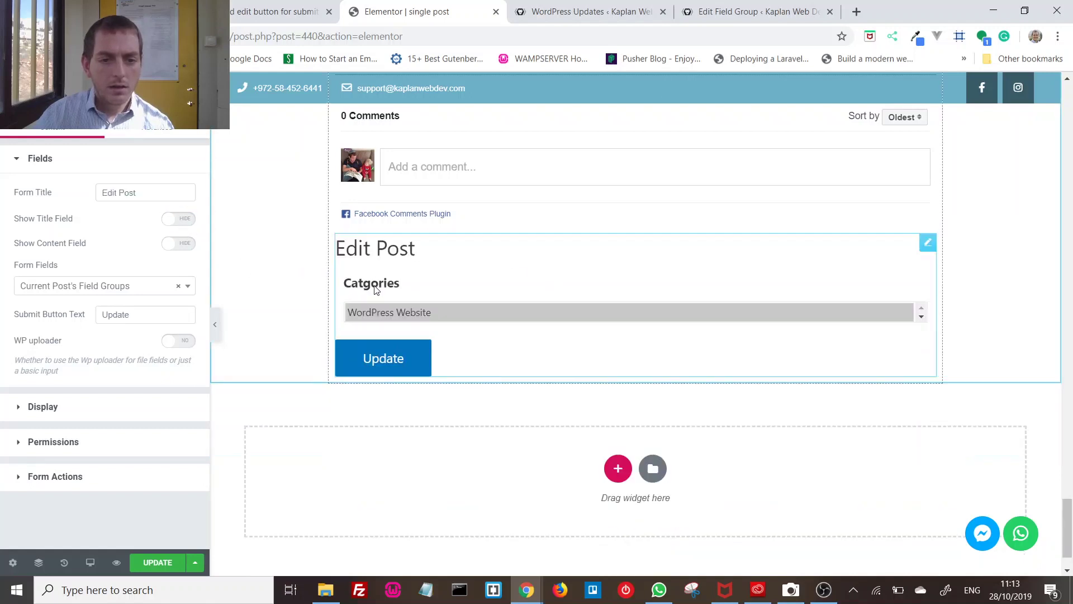
{"action": "left_click", "coordinate": [181, 218]}
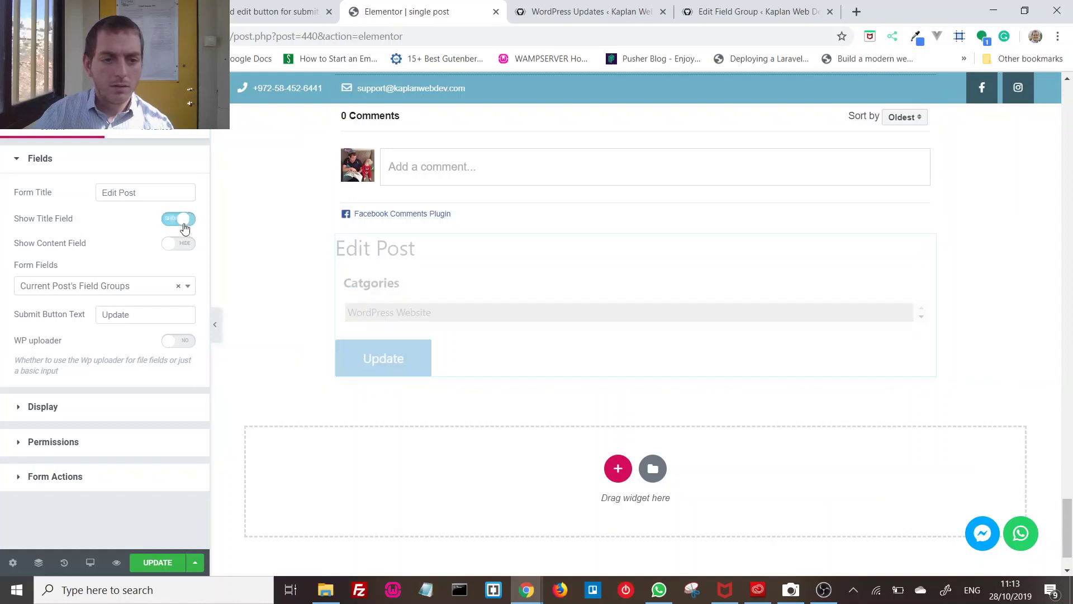
{"action": "left_click", "coordinate": [181, 246]}
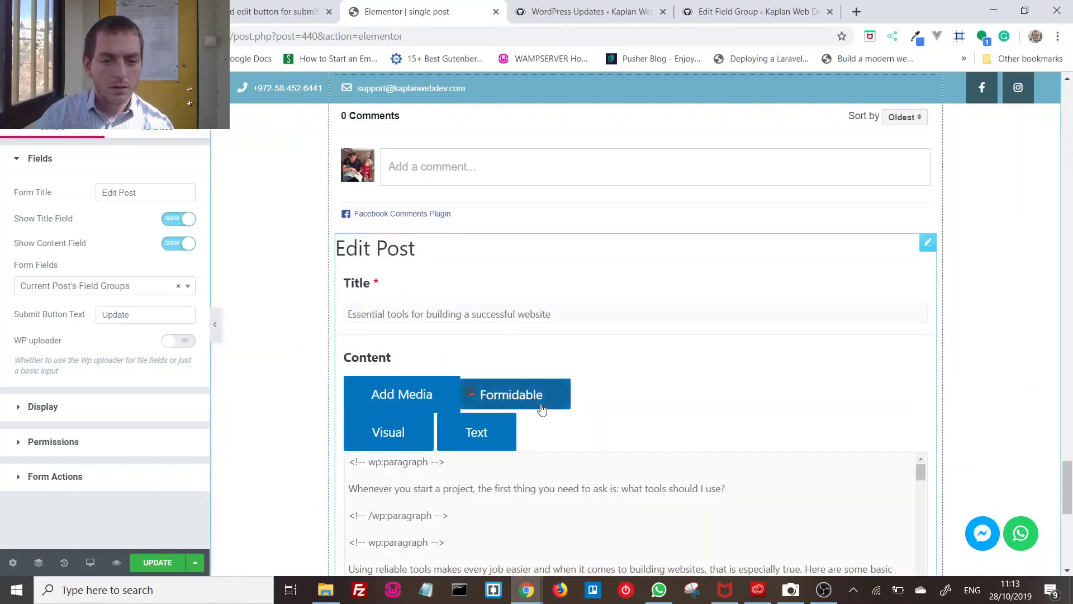
{"action": "scroll", "coordinate": [856, 347], "scroll_direction": "down", "scroll_amount": 1}
{"action": "scroll", "coordinate": [696, 280], "scroll_direction": "down", "scroll_amount": 2}
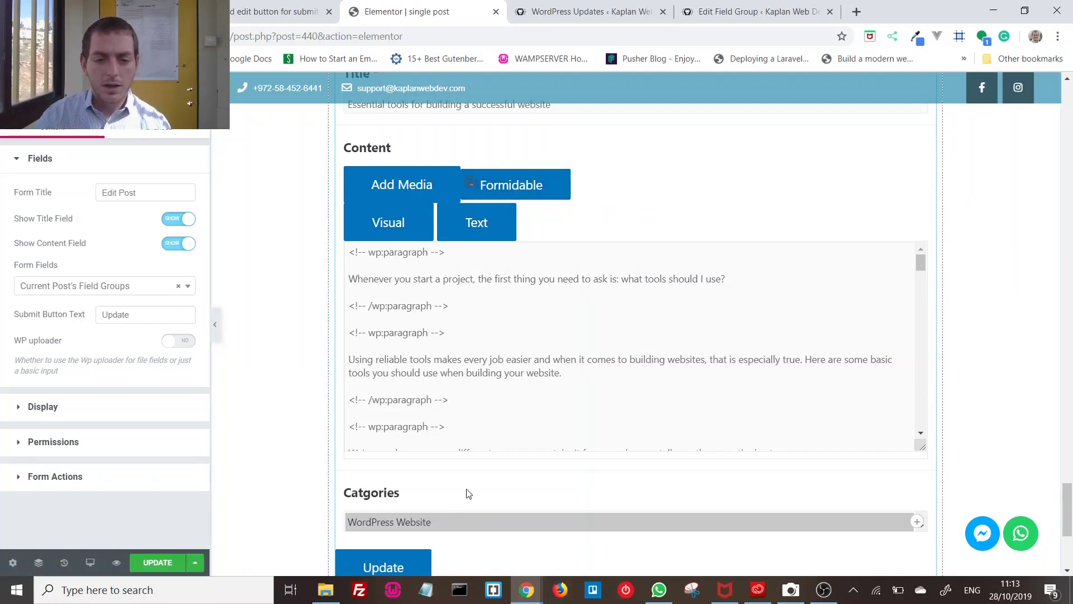
{"action": "scroll", "coordinate": [498, 386], "scroll_direction": "up", "scroll_amount": 4}
{"action": "scroll", "coordinate": [487, 379], "scroll_direction": "down", "scroll_amount": 4}
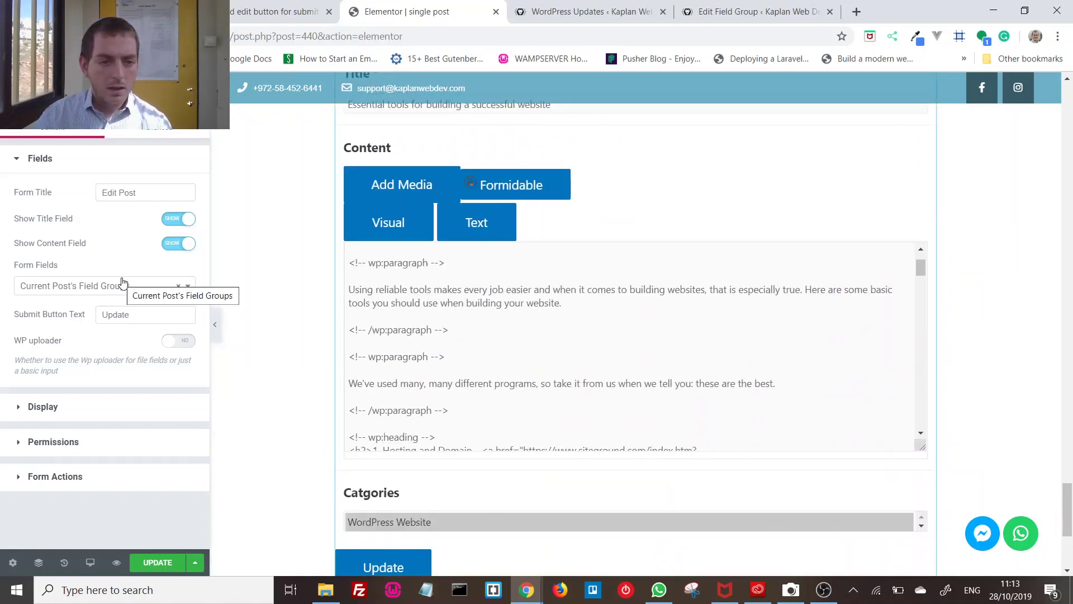
{"action": "scroll", "coordinate": [464, 422], "scroll_direction": "down", "scroll_amount": 1}
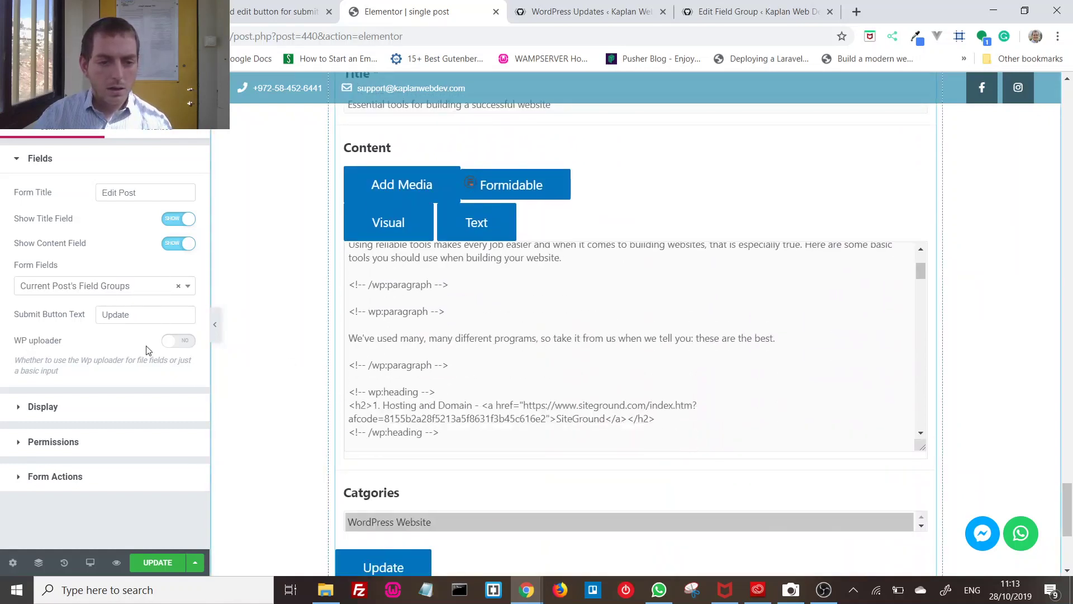
- Choose Current Post's Field Groups as the form fields of the Edit Post form
{"action": "left_click", "coordinate": [130, 291]}
{"action": "left_click", "coordinate": [84, 286]}
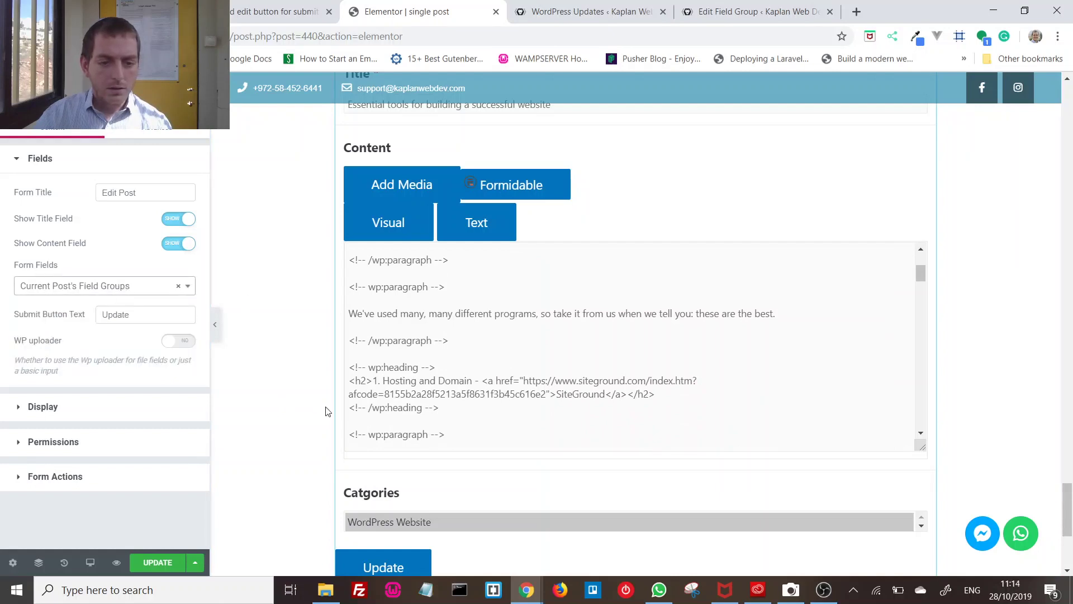
{"action": "scroll", "coordinate": [328, 412], "scroll_direction": "down", "scroll_amount": 1}
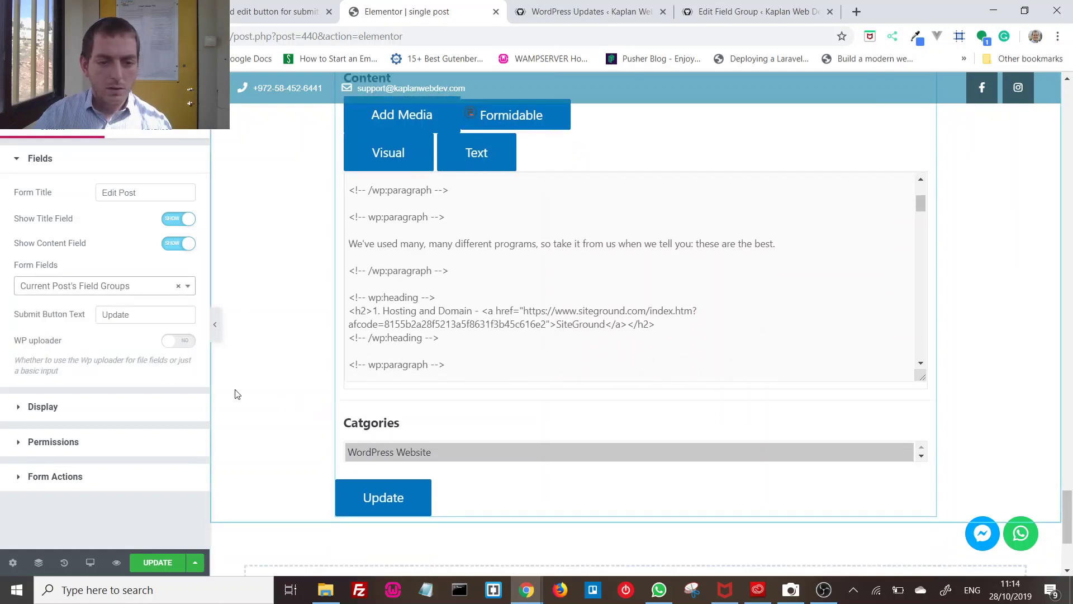
{"action": "left_click", "coordinate": [120, 288]}
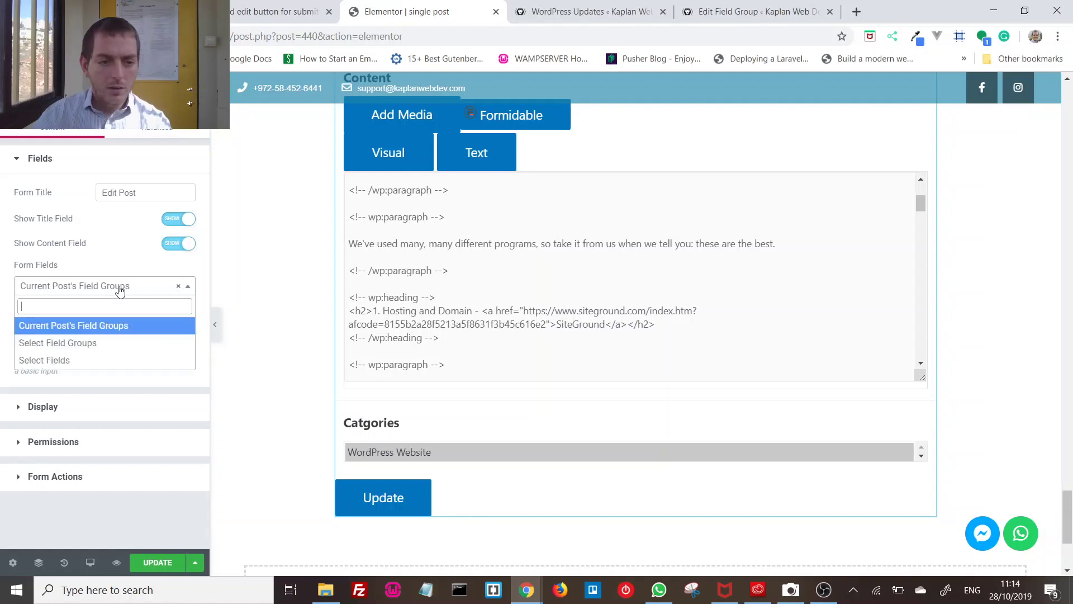
{"action": "left_click", "coordinate": [117, 326]}
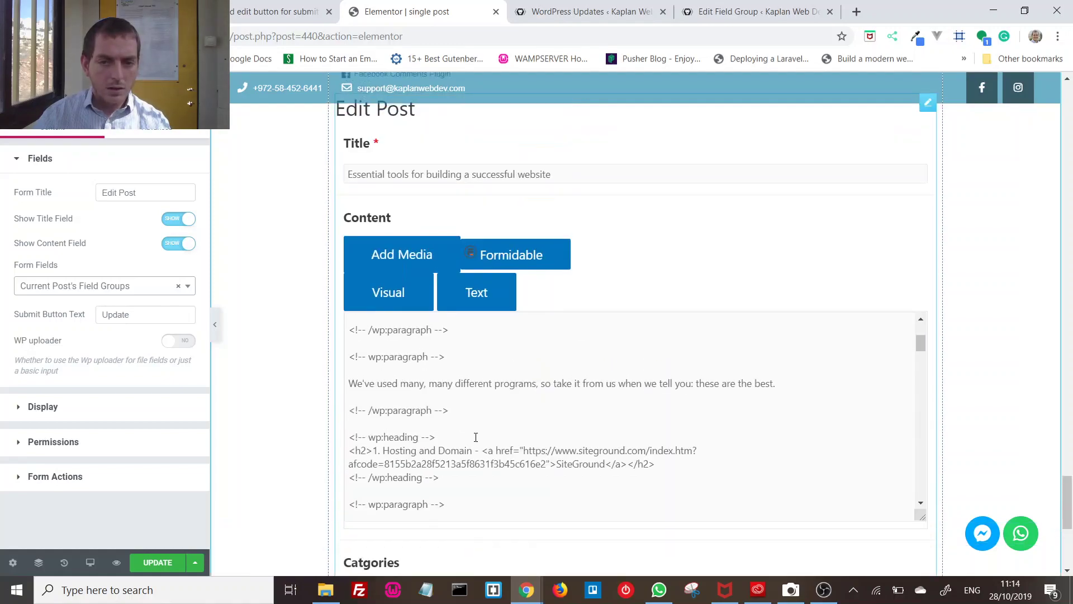
- Set the form's submit button text to "Update Post" and enable the WP uploader
{"action": "scroll", "coordinate": [486, 430], "scroll_direction": "up", "scroll_amount": 15}
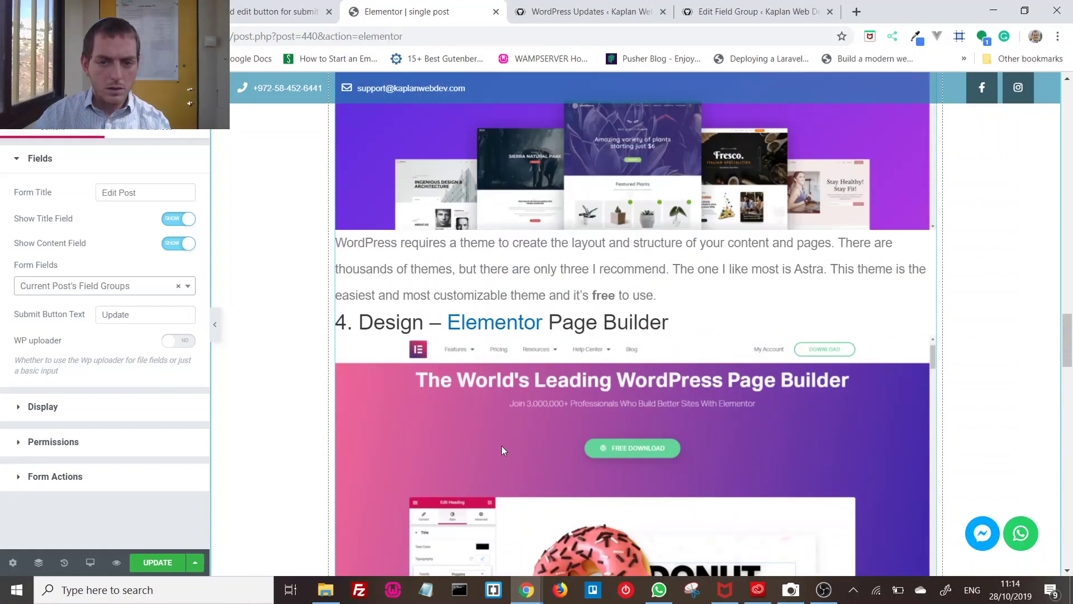
{"action": "scroll", "coordinate": [501, 445], "scroll_direction": "down", "scroll_amount": 3}
{"action": "scroll", "coordinate": [514, 440], "scroll_direction": "down", "scroll_amount": 13}
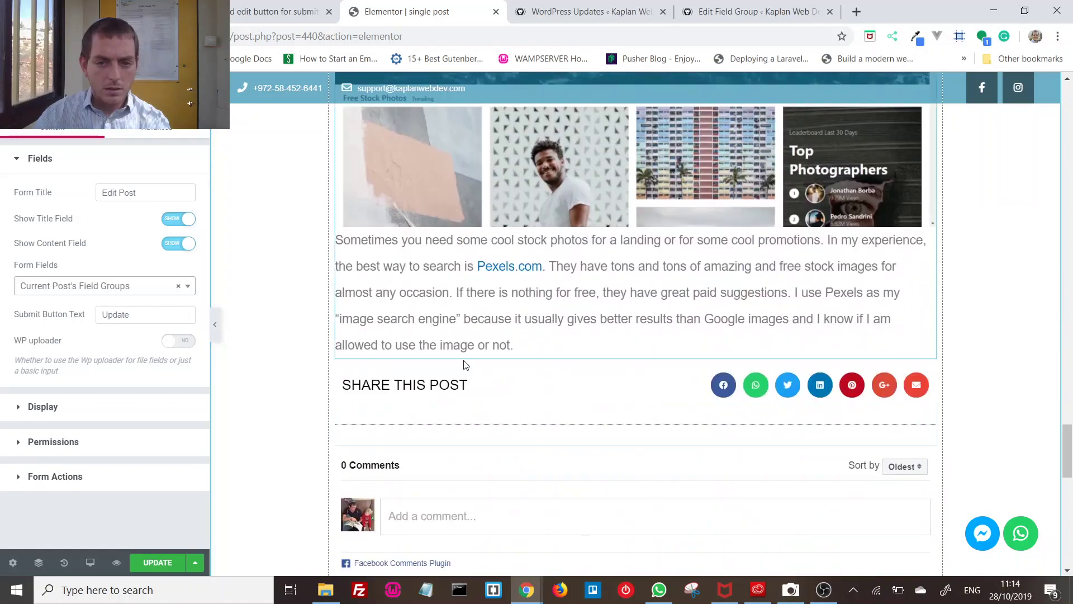
{"action": "scroll", "coordinate": [472, 396], "scroll_direction": "down", "scroll_amount": 12}
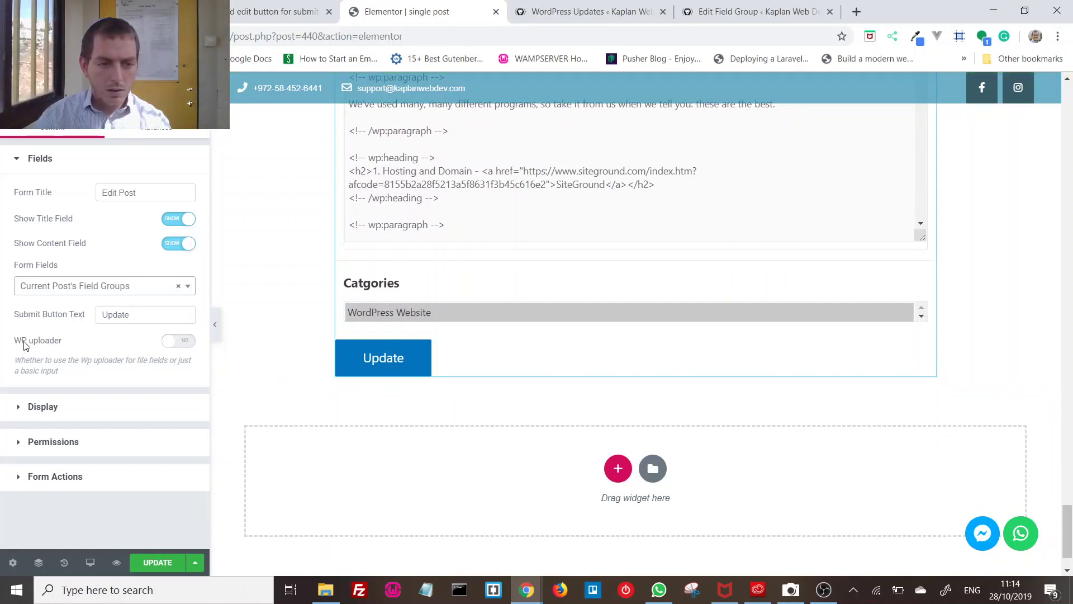
{"action": "left_click", "coordinate": [136, 315]}
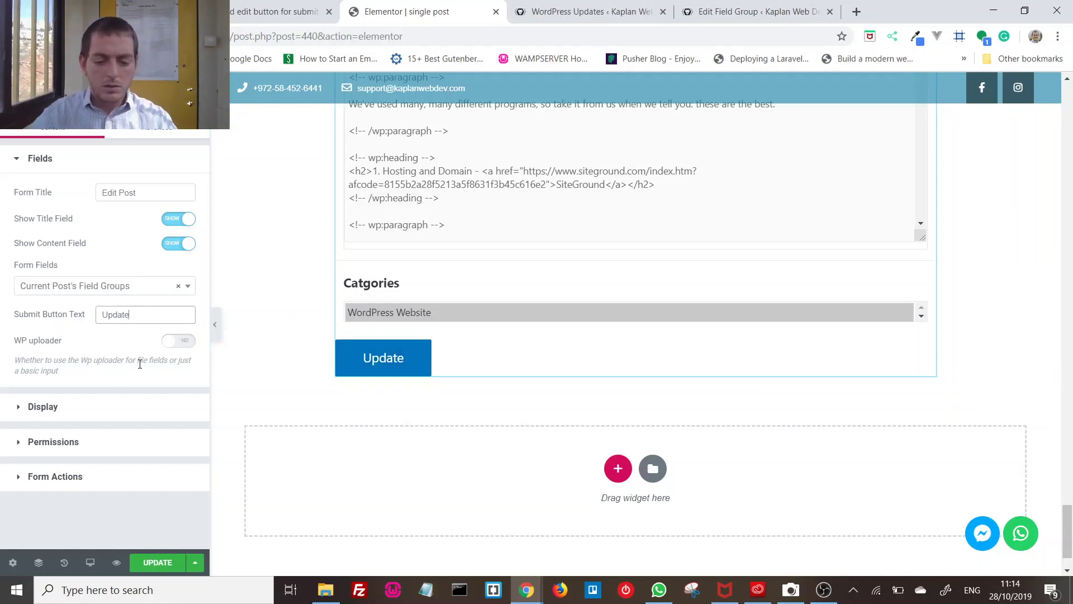
{"action": "type", "text": "Post"}
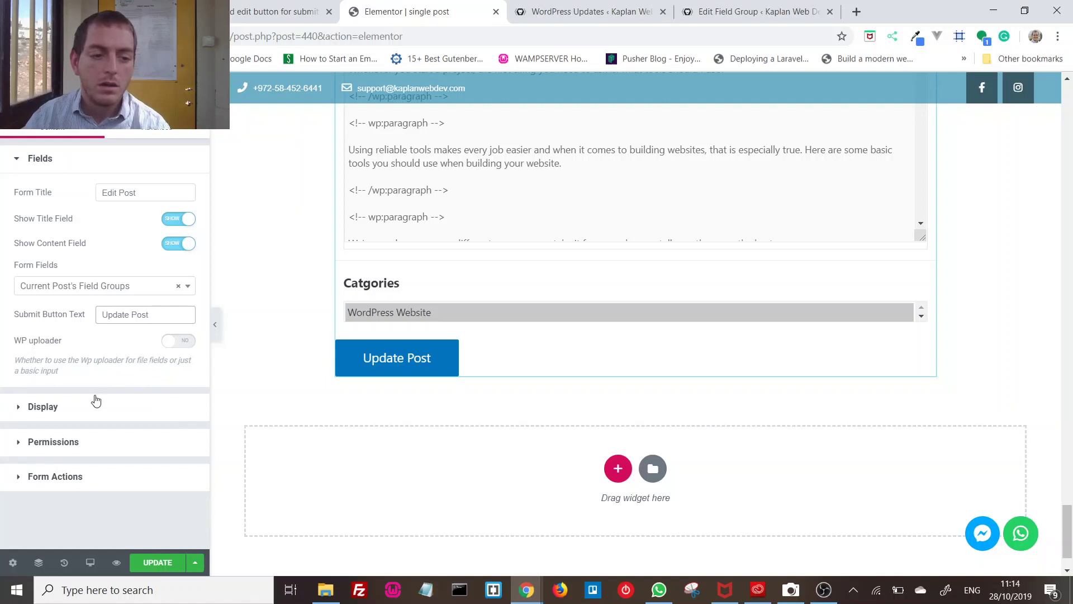
{"action": "left_click", "coordinate": [167, 346]}
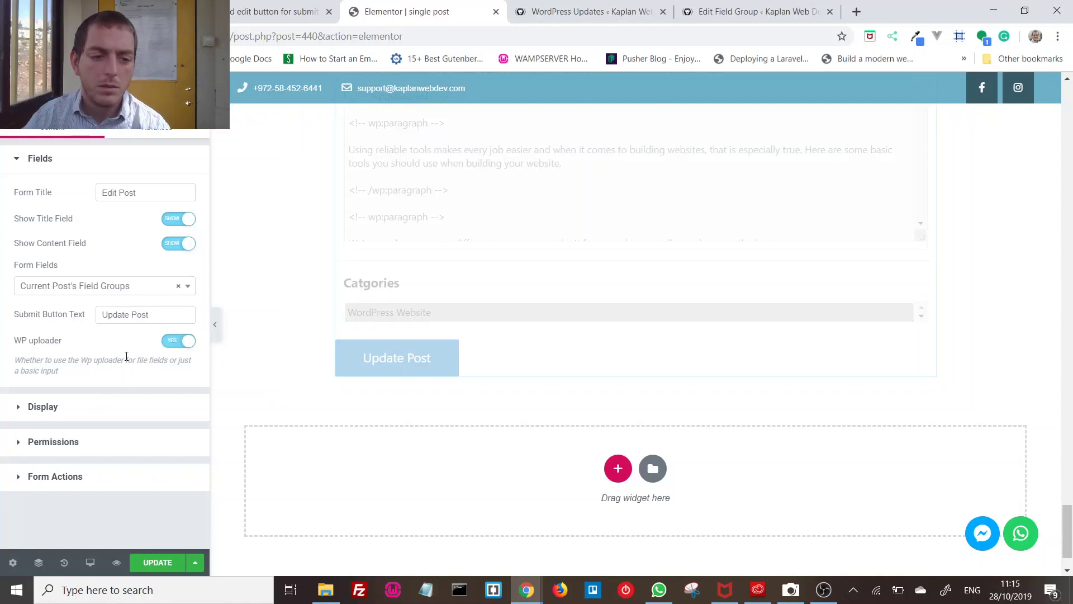
- In the form's permissions, select Only Logged In Users as those who can see the form
{"action": "left_click", "coordinate": [69, 402]}
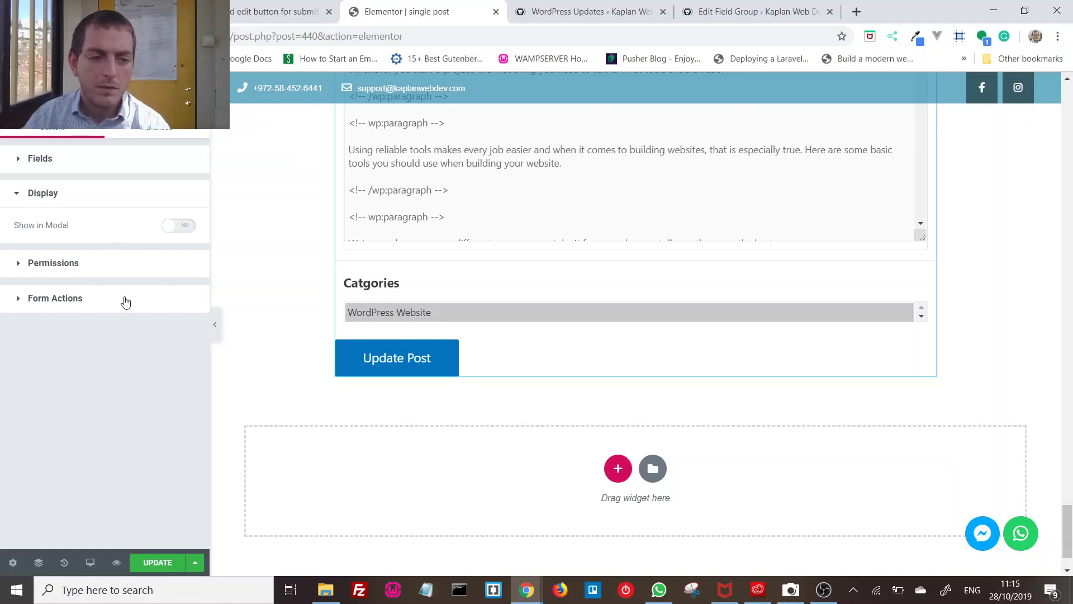
{"action": "left_click", "coordinate": [116, 270]}
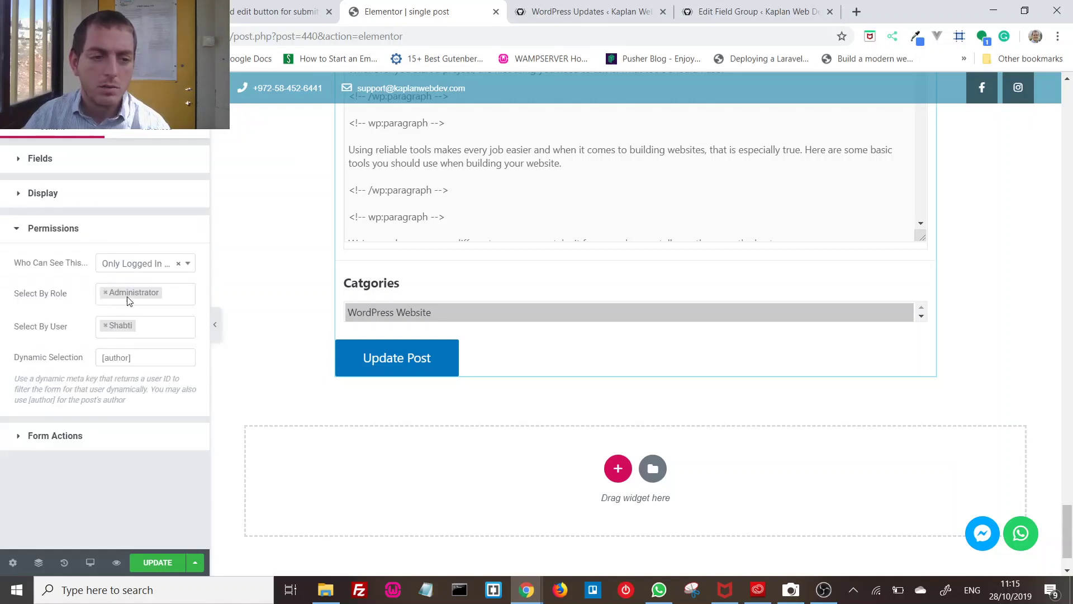
{"action": "left_click", "coordinate": [151, 269]}
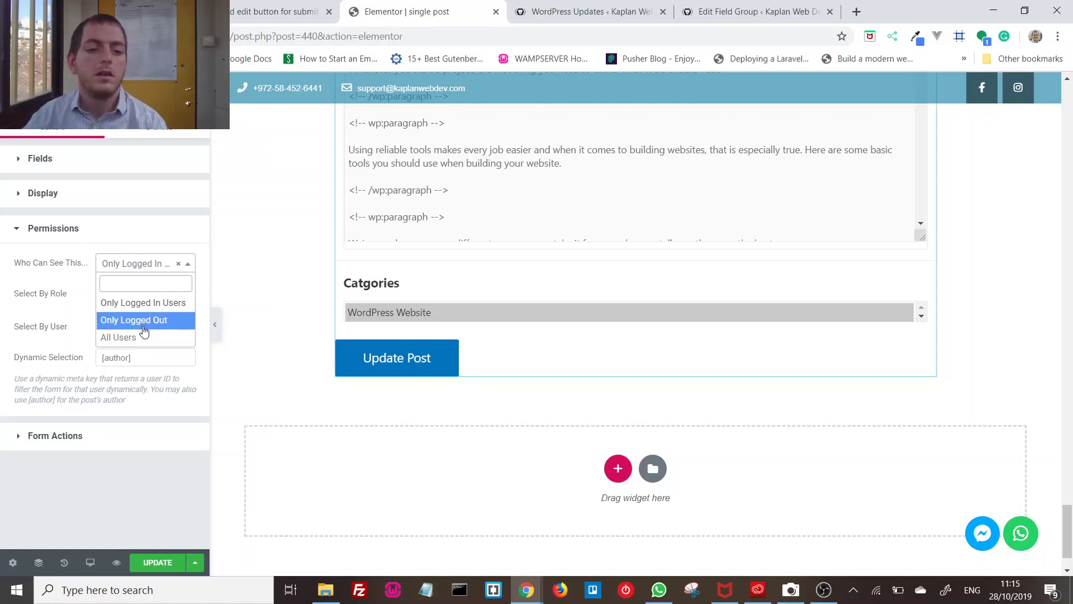
{"action": "left_click", "coordinate": [135, 303]}
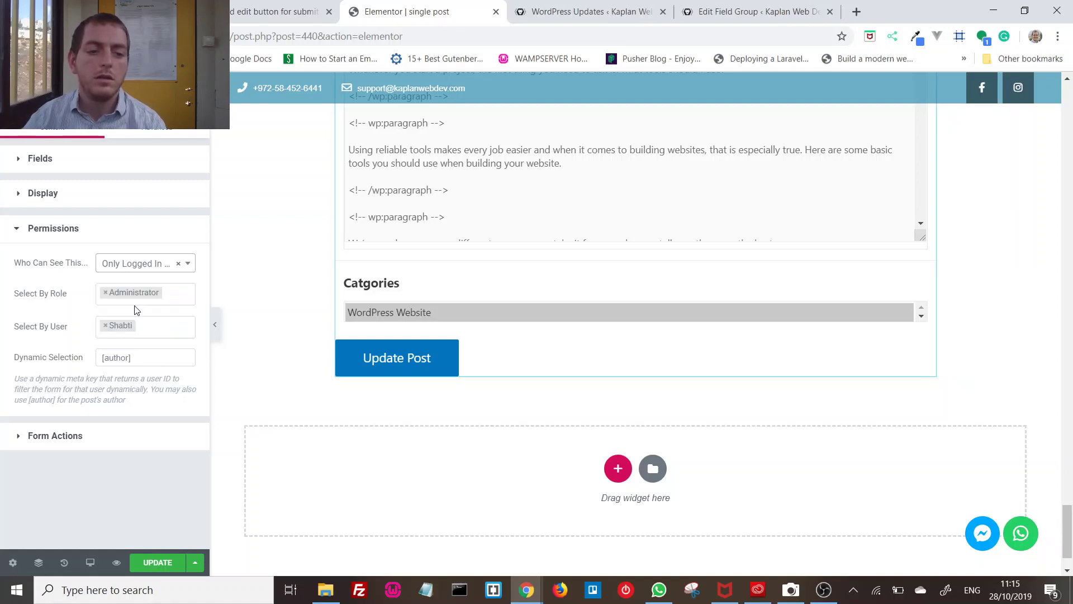
- Try the Only Logged Out and All Users visibility options for the form, and return to Only Logged In Users
{"action": "left_click", "coordinate": [134, 269]}
{"action": "left_click", "coordinate": [140, 319]}
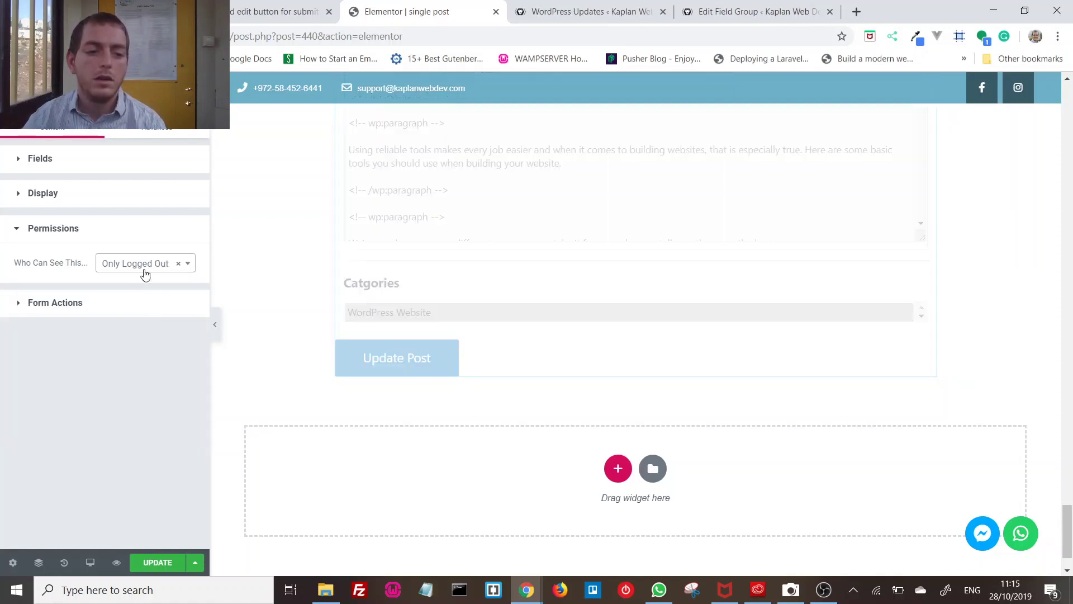
{"action": "left_click", "coordinate": [126, 264]}
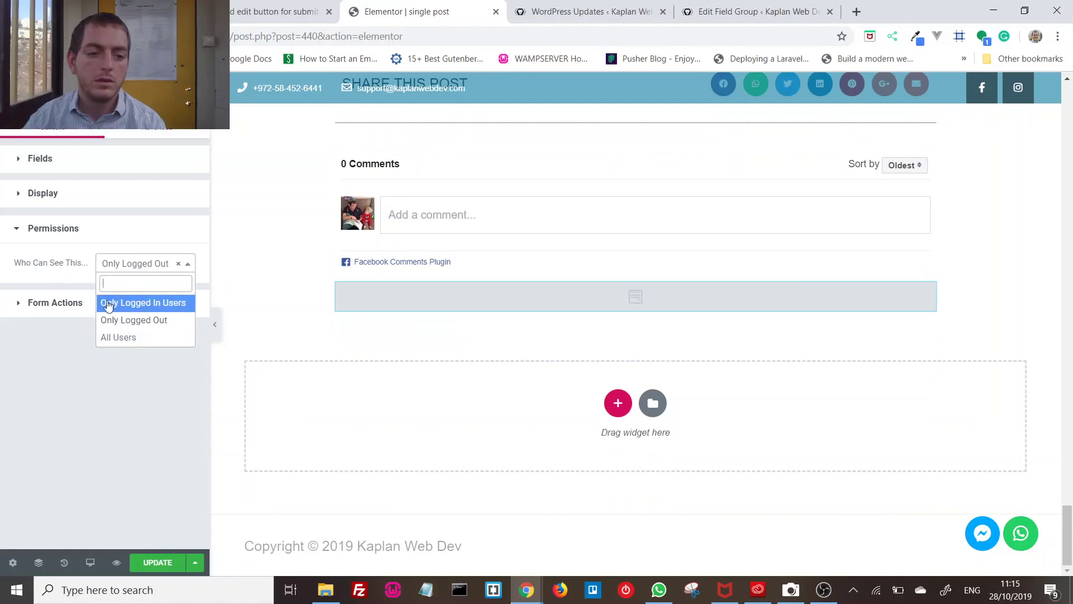
{"action": "left_click", "coordinate": [133, 338]}
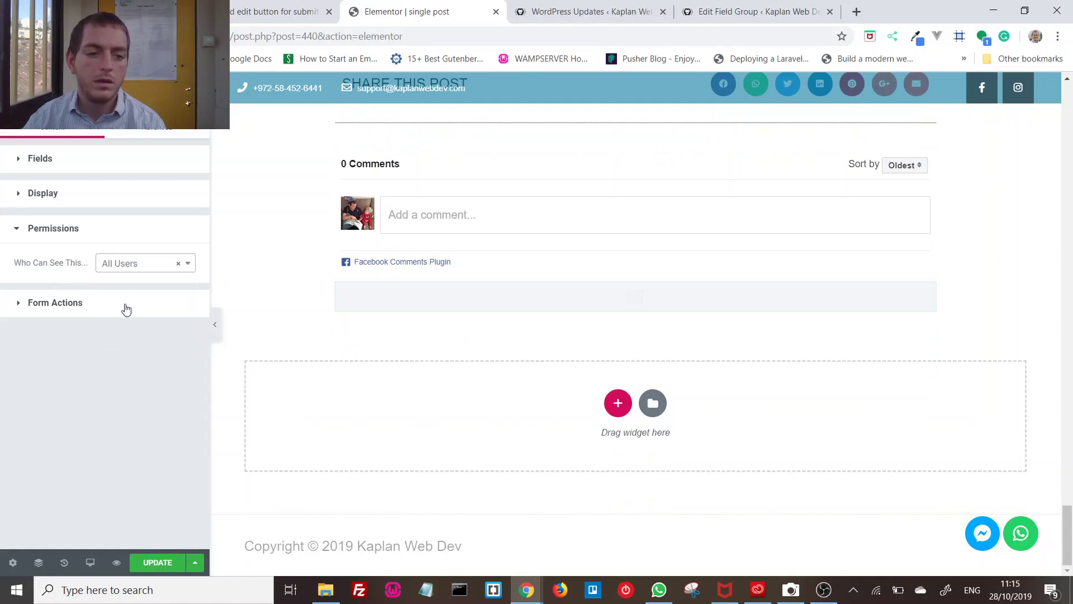
{"action": "left_click", "coordinate": [149, 267]}
{"action": "left_click", "coordinate": [155, 301]}
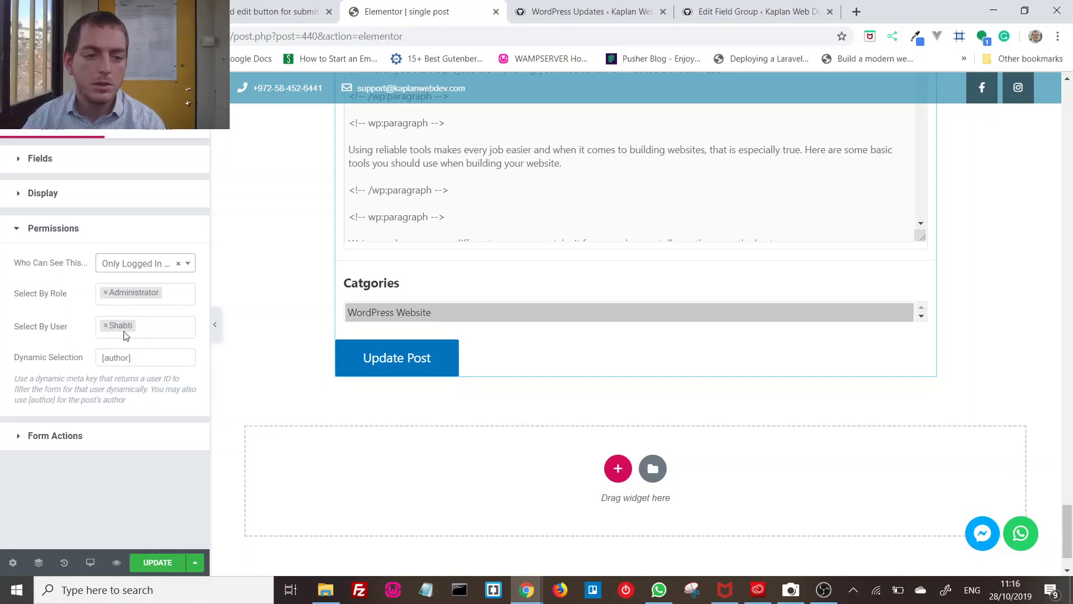
- Add the Editor role to the roles allowed to see the form
{"action": "left_click", "coordinate": [108, 360]}
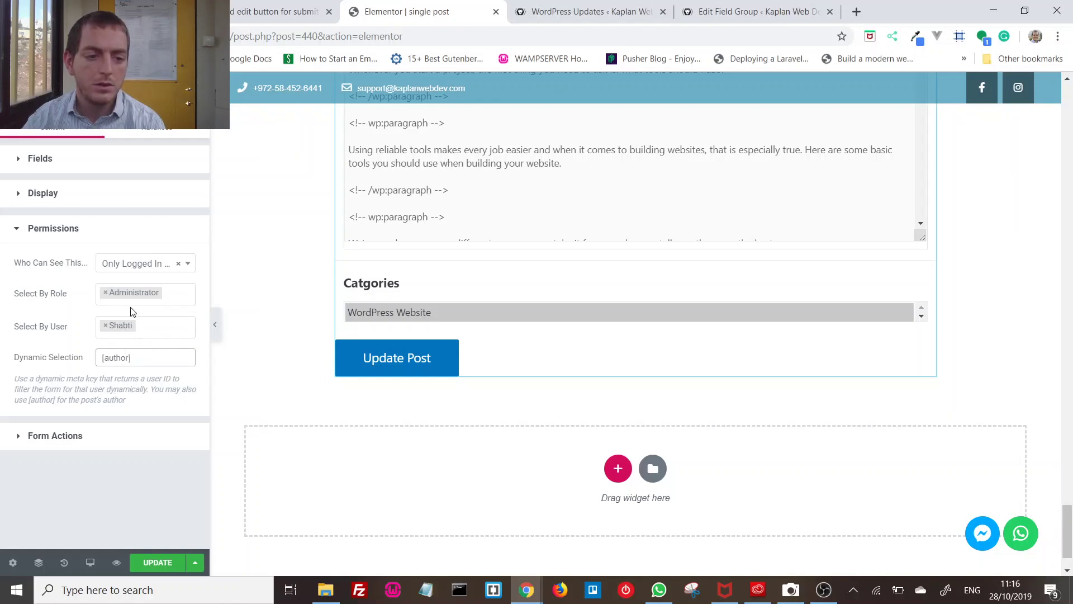
{"action": "left_click", "coordinate": [165, 300]}
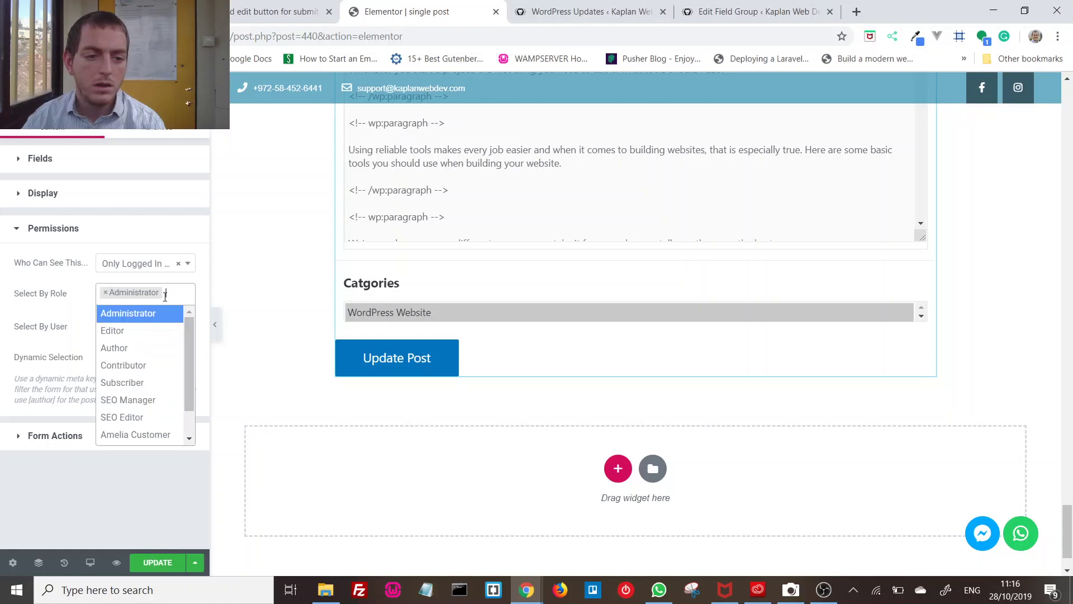
{"action": "left_click", "coordinate": [149, 333]}
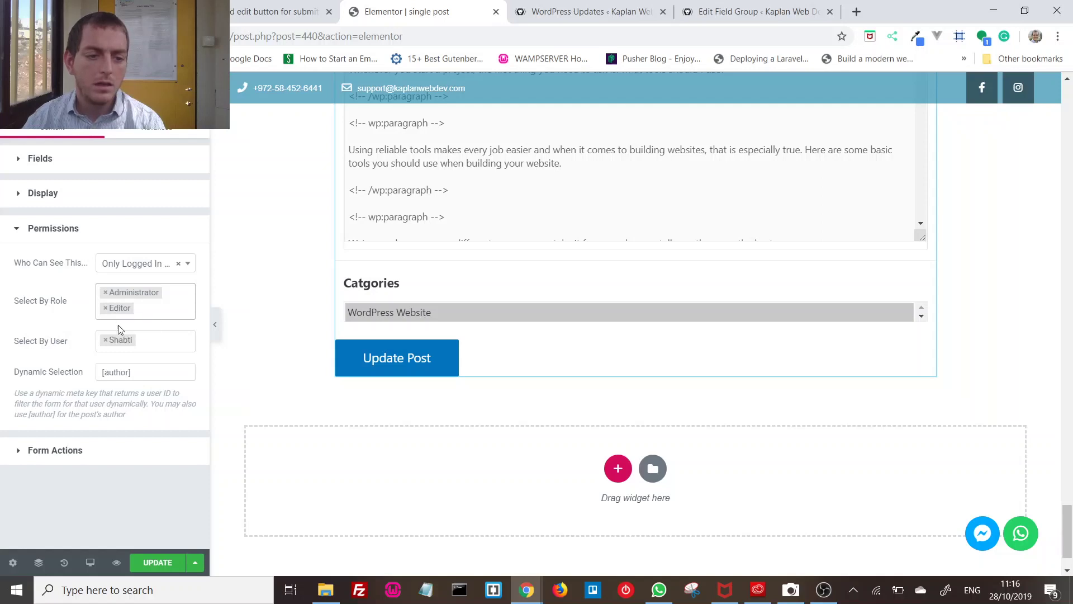
- Copy the [author] value from the form's dynamic user selection
{"action": "left_click", "coordinate": [131, 374]}
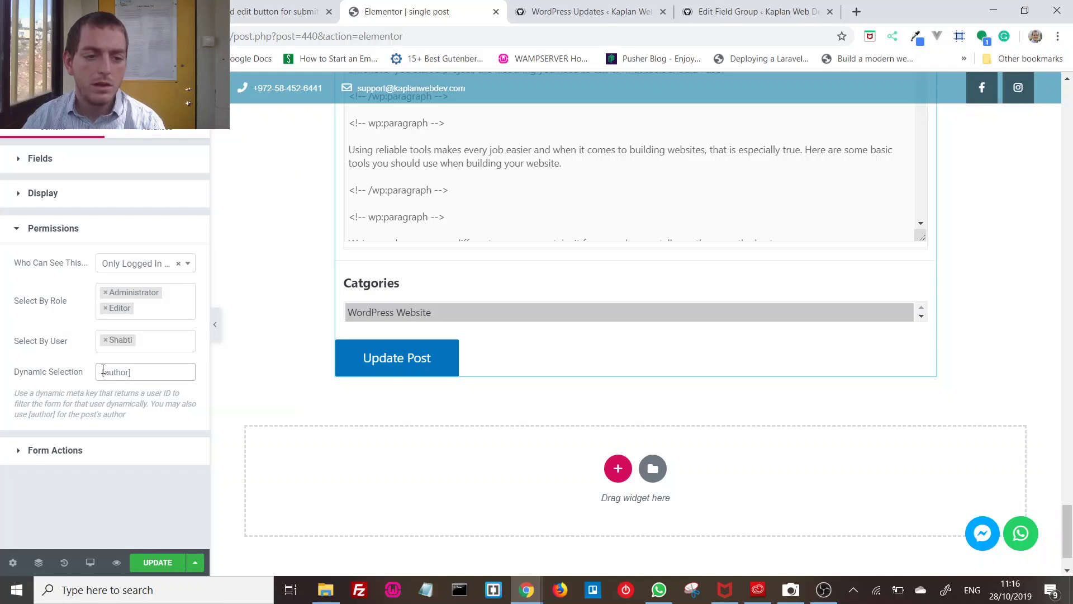
{"action": "left_click_drag", "start_coordinate": [103, 371], "coordinate": [110, 372]}
{"action": "left_click", "coordinate": [142, 368]}
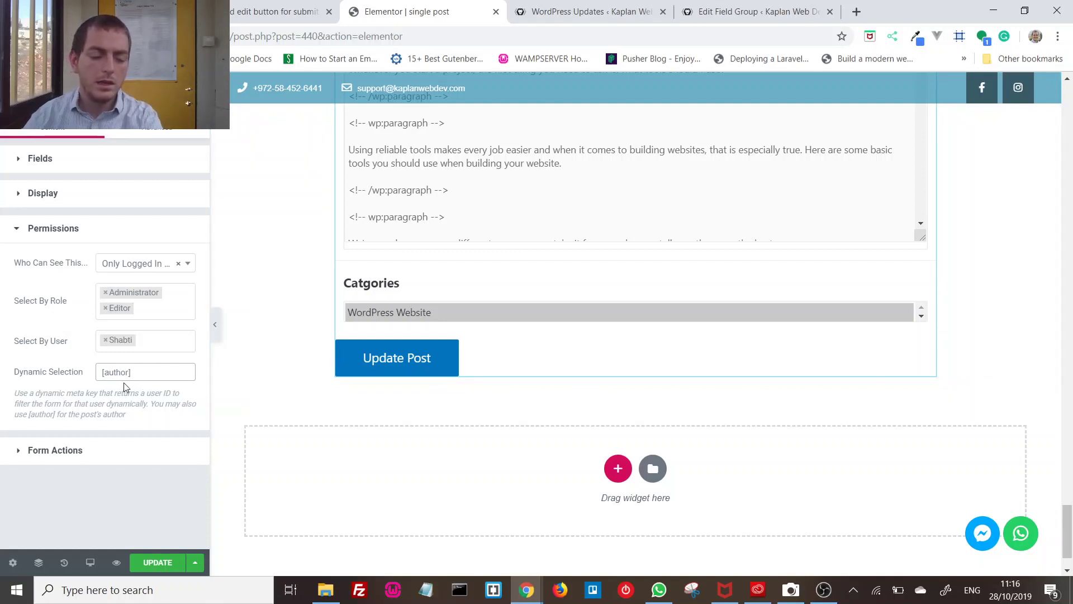
{"action": "left_click", "coordinate": [147, 370]}
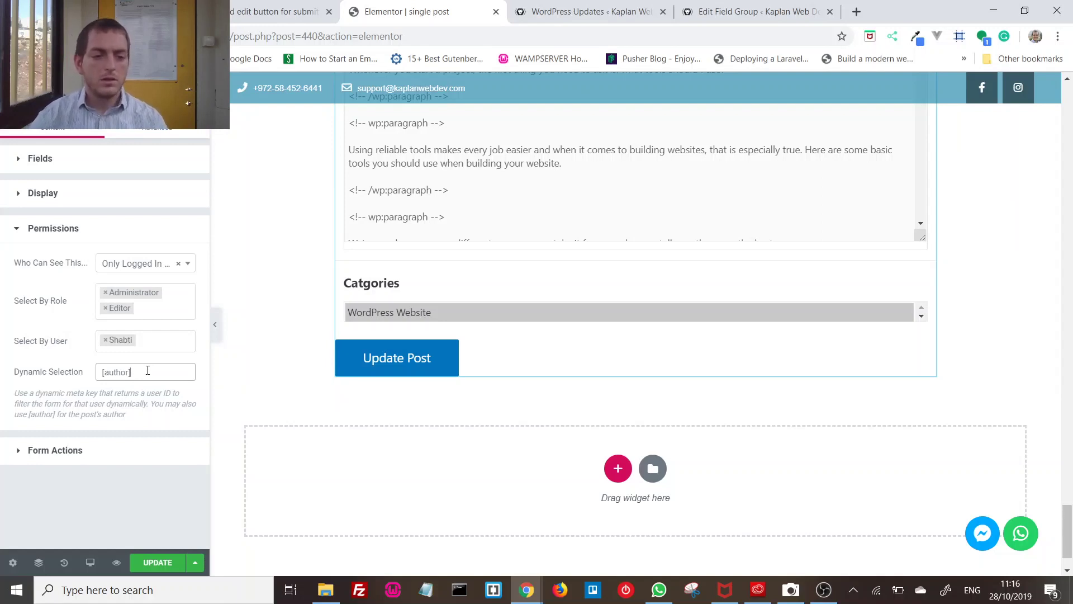
{"action": "left_click_drag", "start_coordinate": [148, 370], "coordinate": [62, 366]}
{"action": "key", "text": "ctrl+c"}
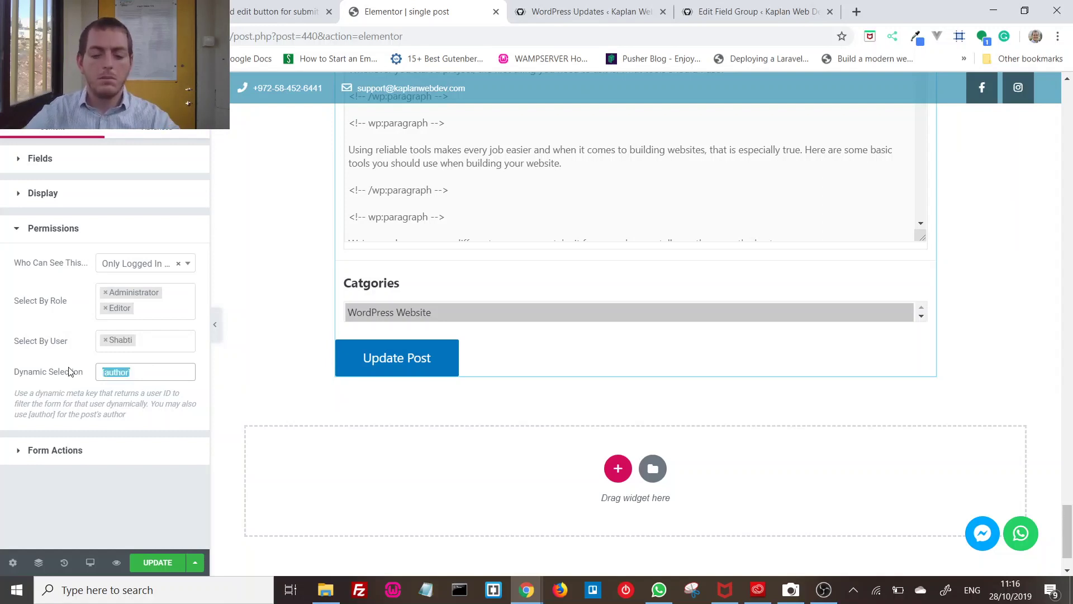
- Try my_author as the form's dynamic user selection, and restore [author]
{"action": "type", "text": "my"}
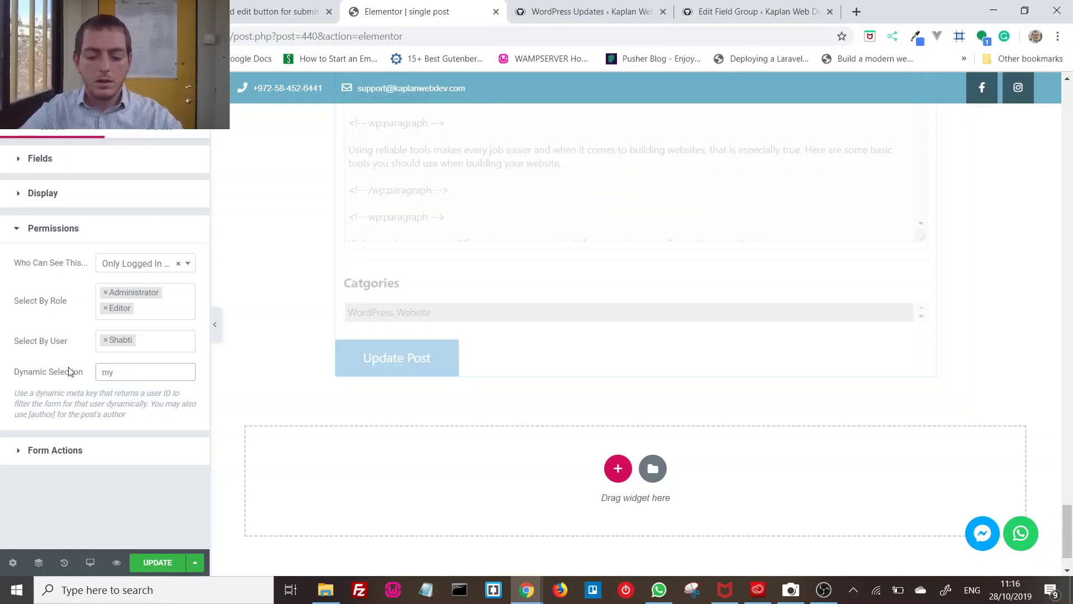
{"action": "type", "text": "_author"}
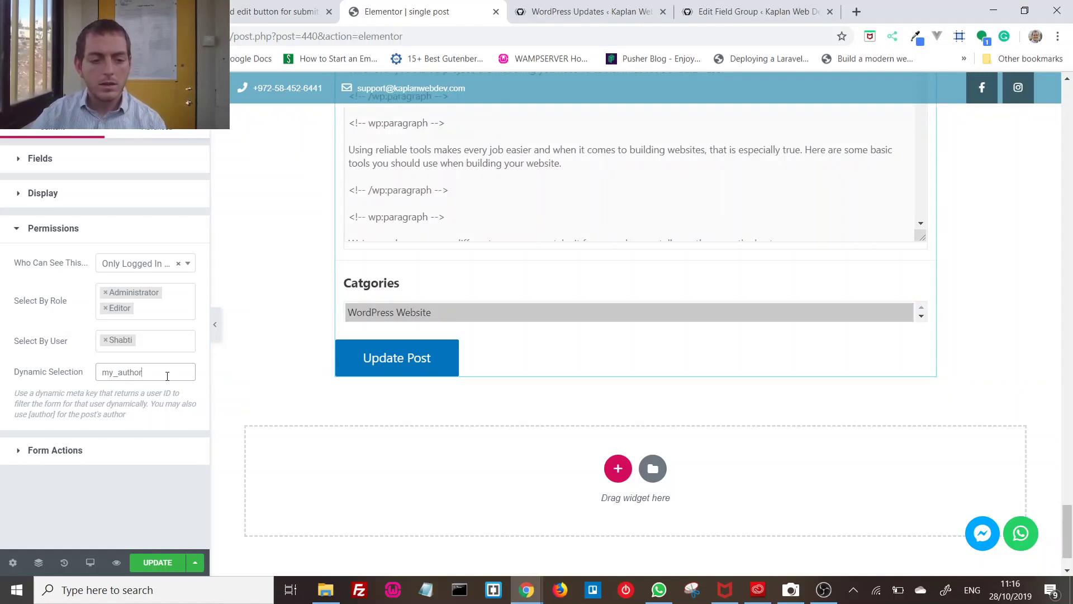
{"action": "left_click_drag", "start_coordinate": [164, 369], "coordinate": [104, 367]}
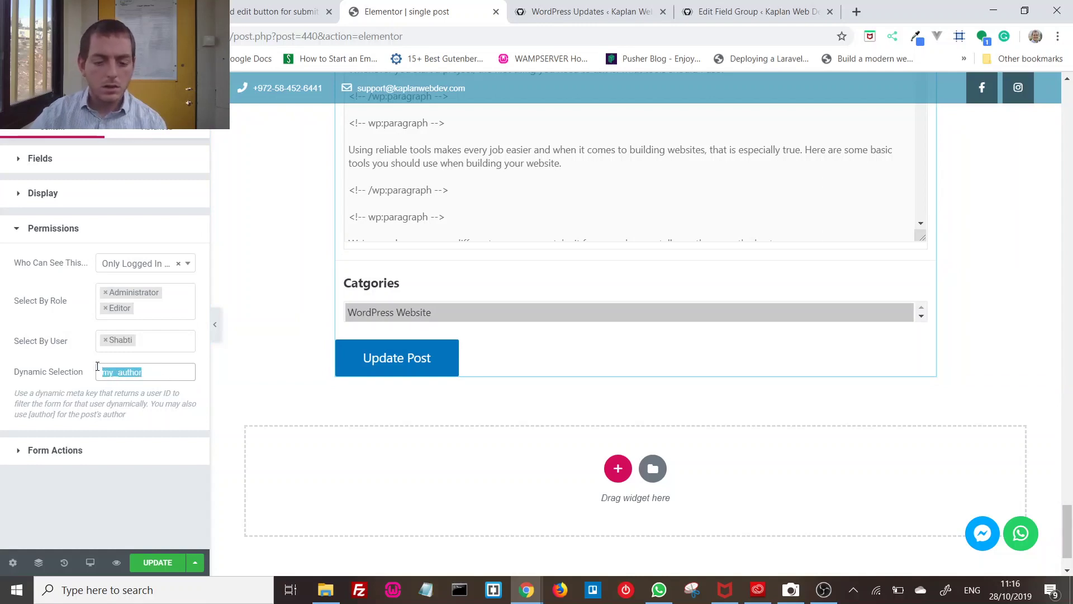
{"action": "type", "text": "my_aut"}
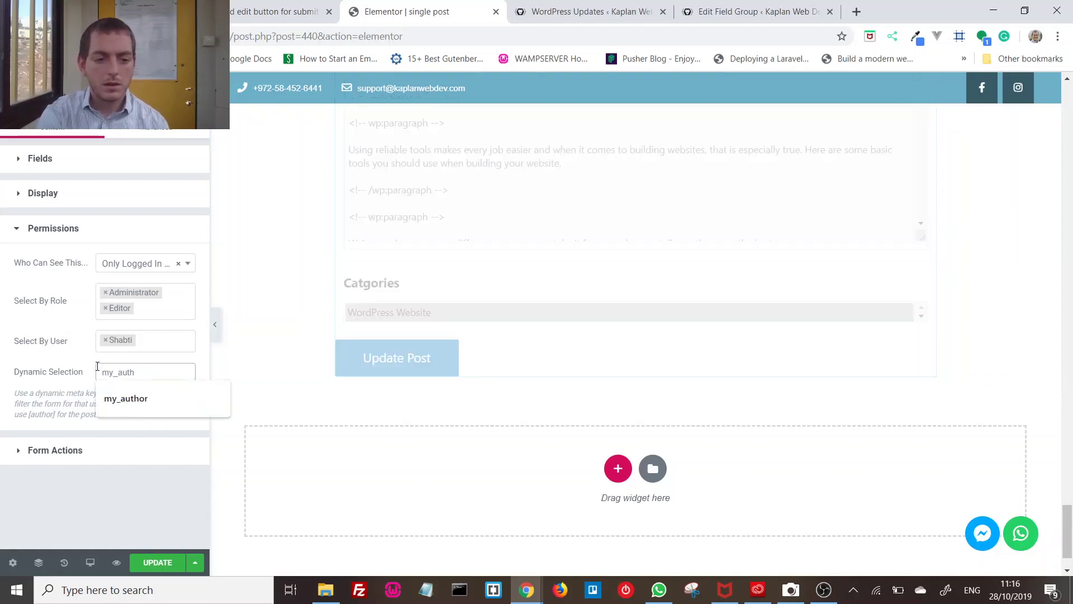
{"action": "key", "text": "ctrl+v"}
{"action": "key", "text": "ctrl+a"}
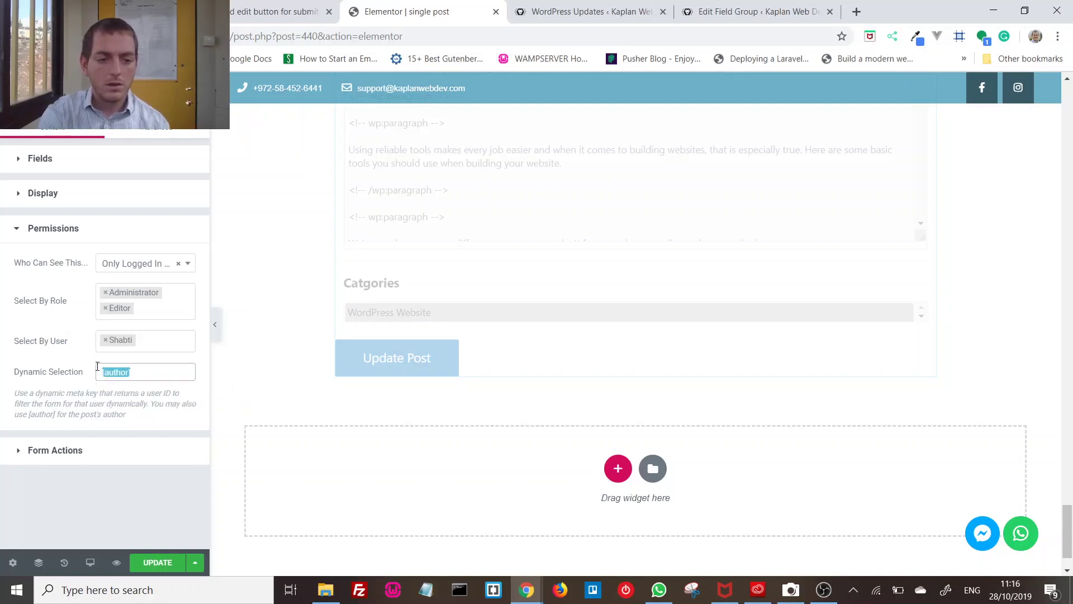
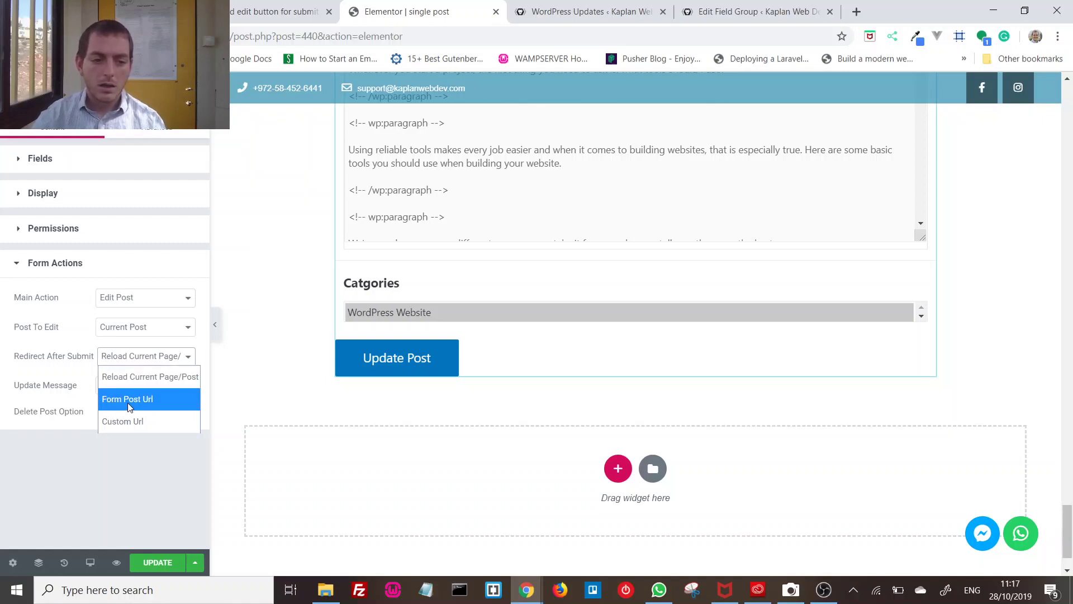
- Try Form Post Url as the form's redirect after submission, and return to Reload Current Page/Post
{"action": "left_click", "coordinate": [129, 400]}
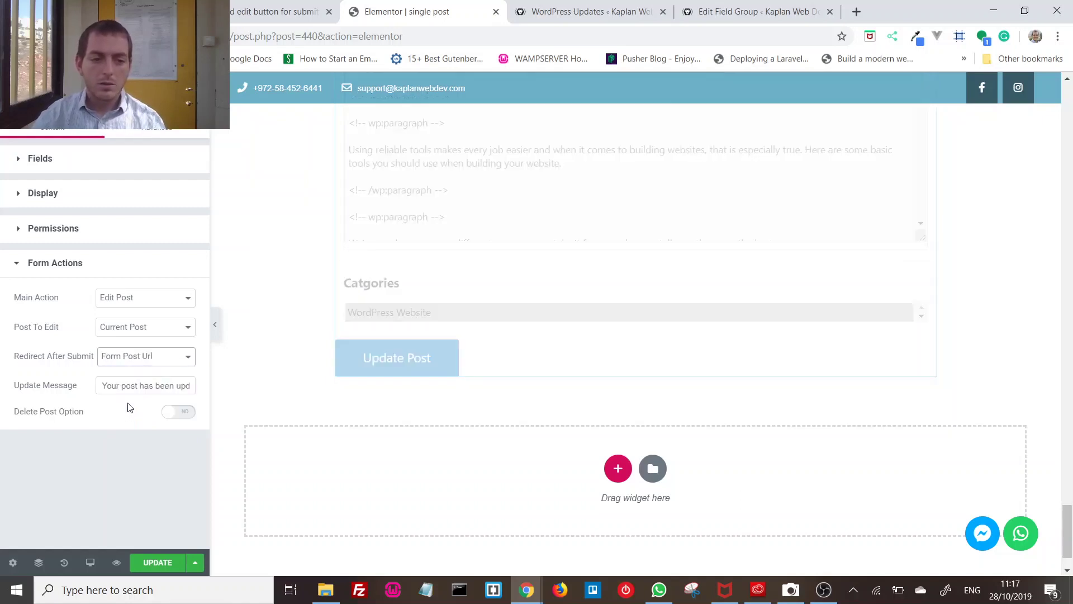
{"action": "left_click", "coordinate": [156, 366]}
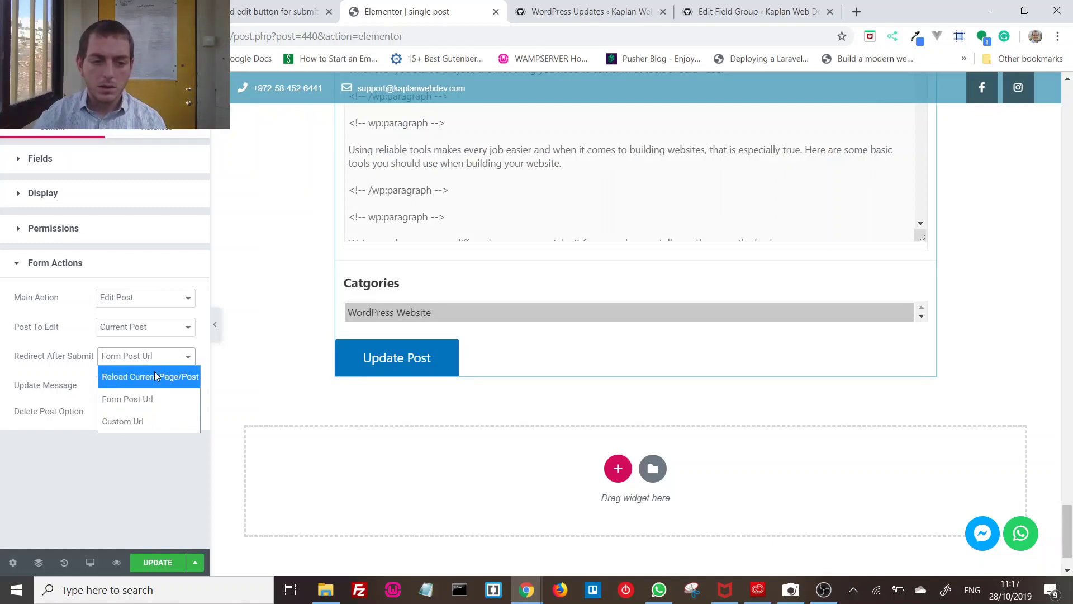
{"action": "left_click", "coordinate": [156, 376]}
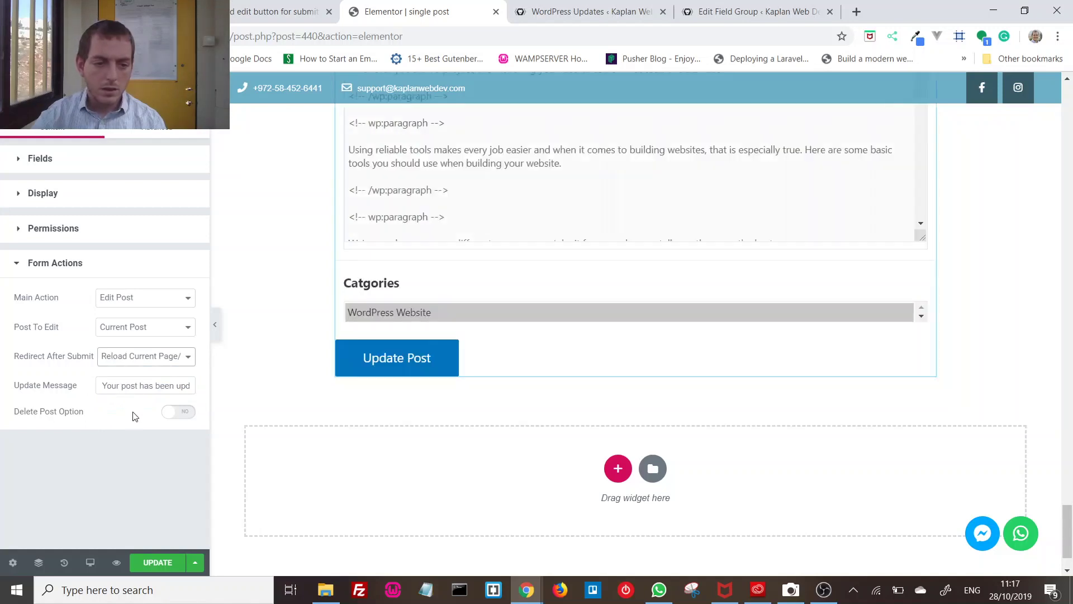
{"action": "left_click", "coordinate": [133, 385]}
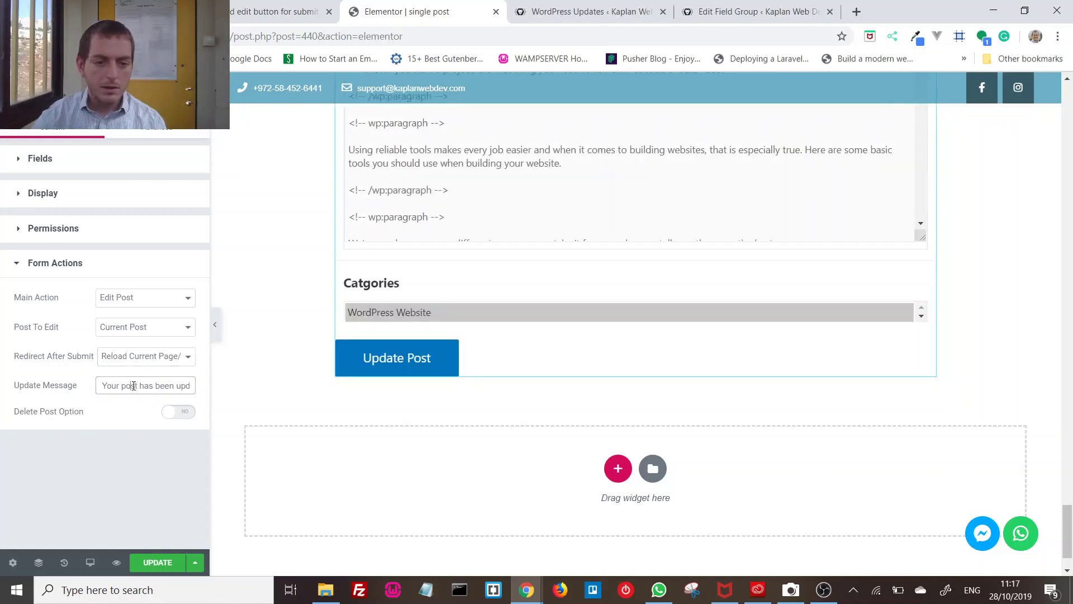
- Enable the form's delete post option and test the Delete button, cancelling the deletion
{"action": "left_click", "coordinate": [167, 412]}
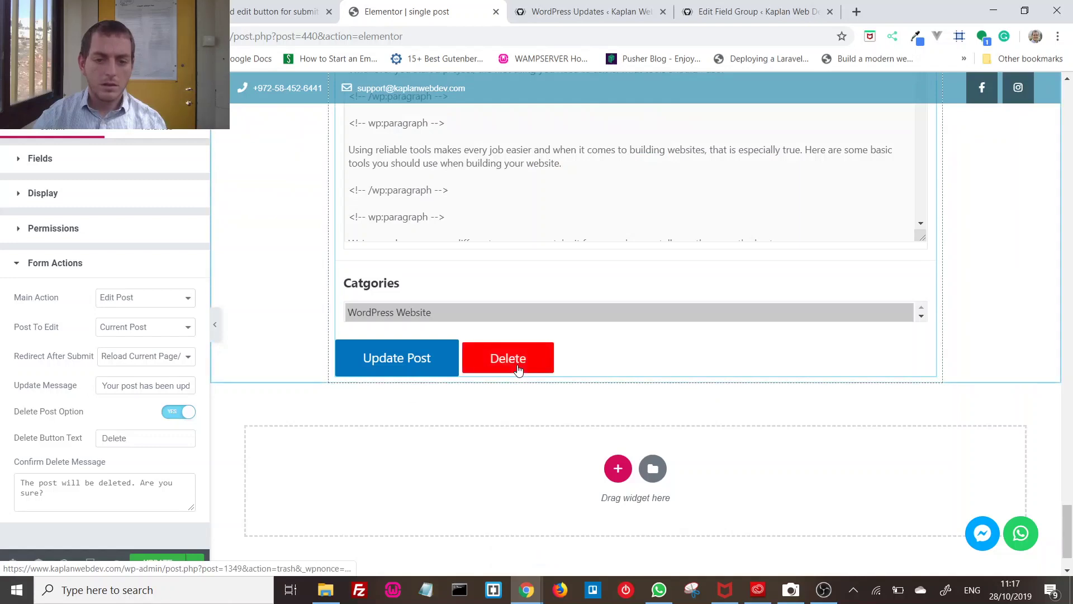
{"action": "left_click", "coordinate": [519, 370]}
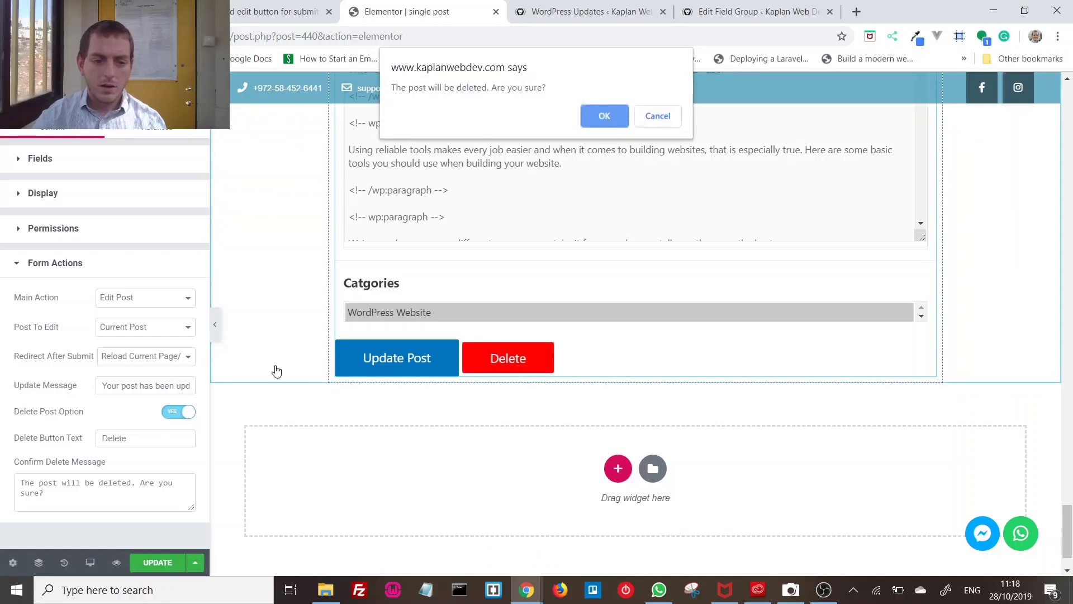
{"action": "left_click", "coordinate": [657, 115]}
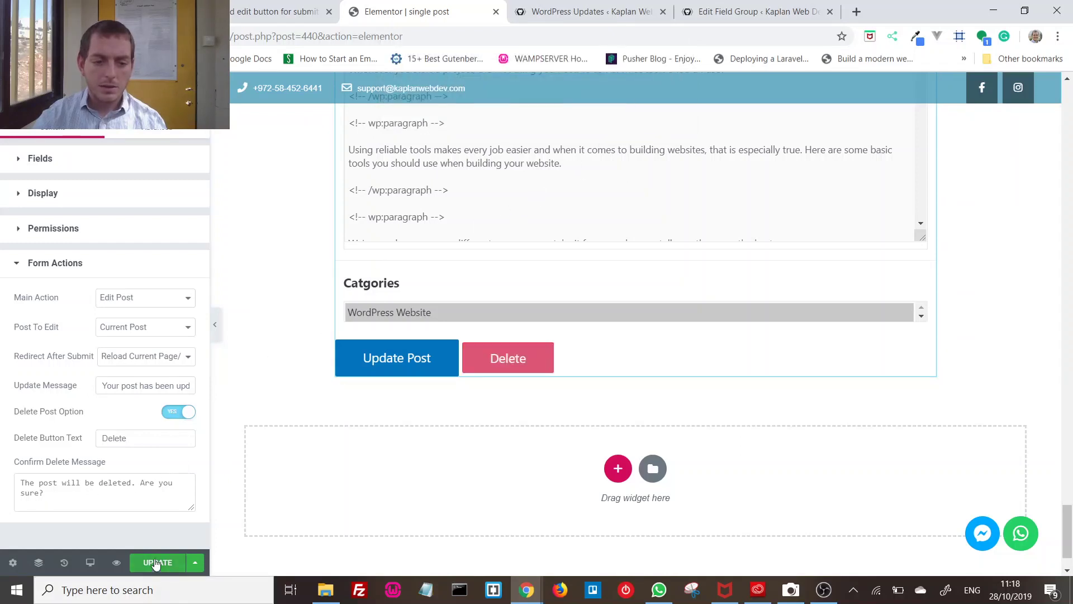
- Show the edit form in a modal, with Edit as the modal button text
{"action": "scroll", "coordinate": [468, 433], "scroll_direction": "up", "scroll_amount": 10}
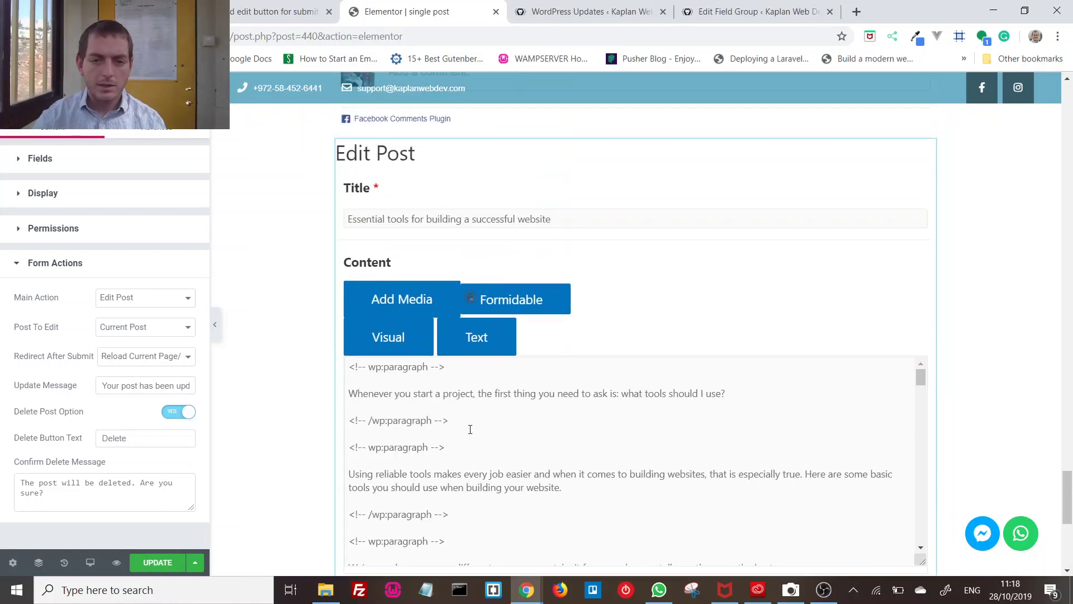
{"action": "left_click", "coordinate": [85, 260]}
{"action": "left_click", "coordinate": [101, 200]}
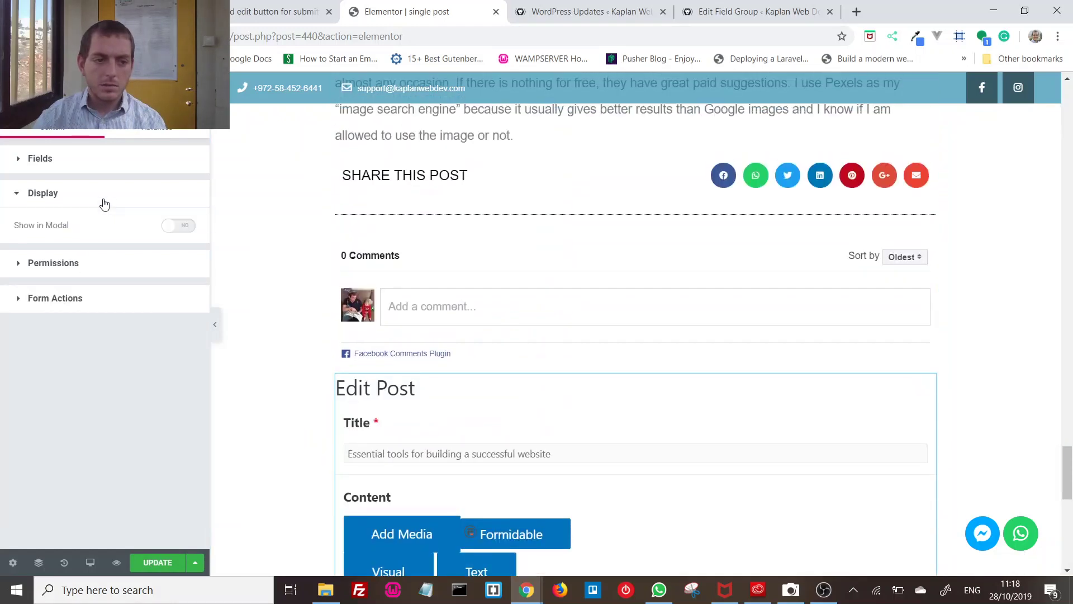
{"action": "left_click", "coordinate": [169, 228]}
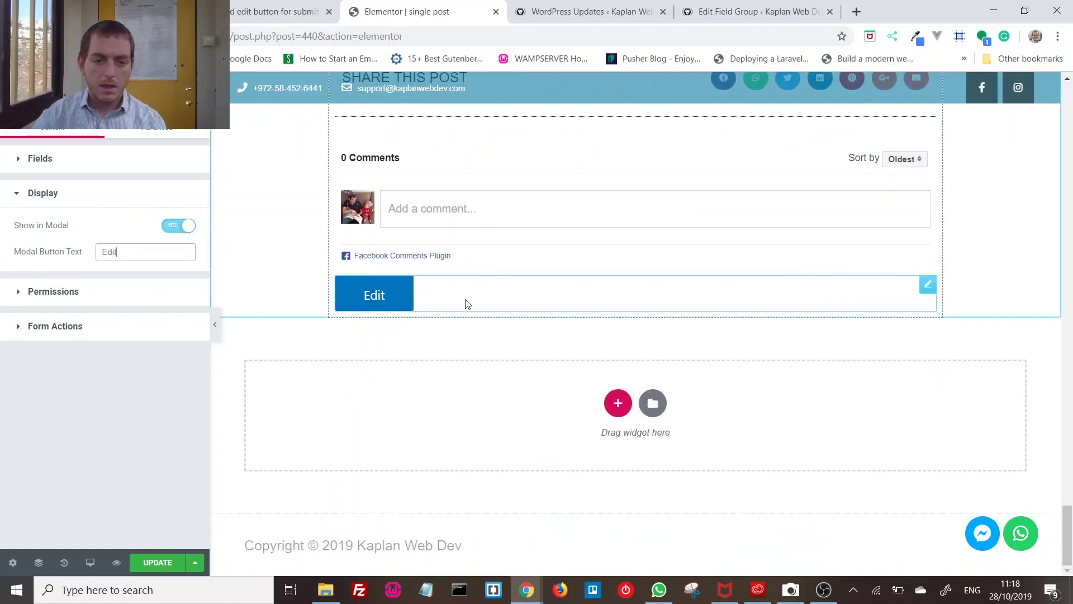
{"action": "scroll", "coordinate": [467, 313], "scroll_direction": "up", "scroll_amount": 1}
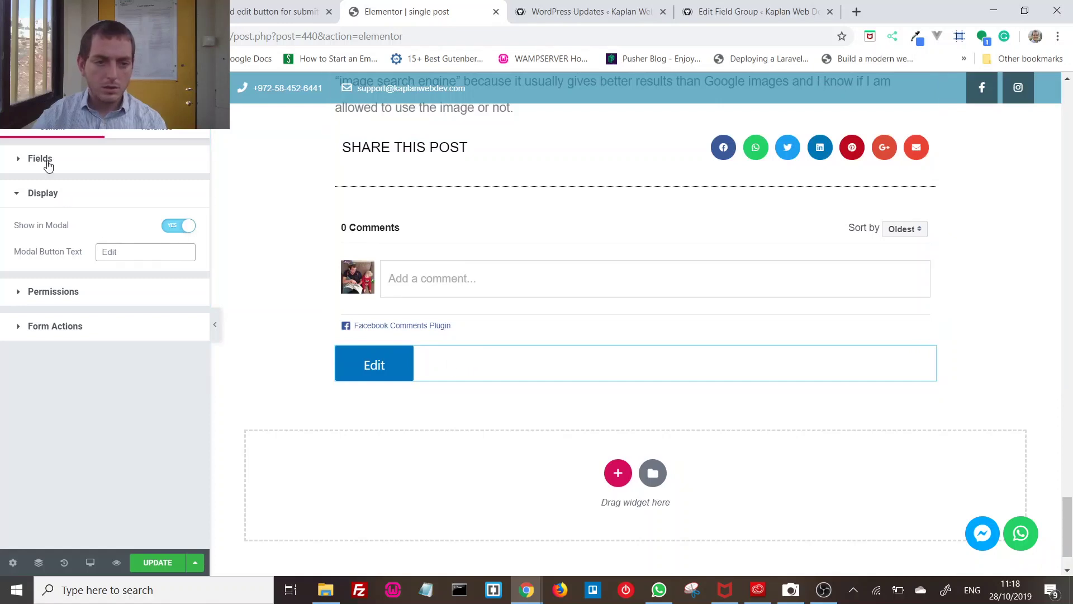
- Set the position of the form's Edit button widget to Fixed in its custom positioning settings
{"action": "left_click", "coordinate": [177, 131]}
{"action": "left_click", "coordinate": [177, 131]}
{"action": "scroll", "coordinate": [84, 336], "scroll_direction": "down", "scroll_amount": 2}
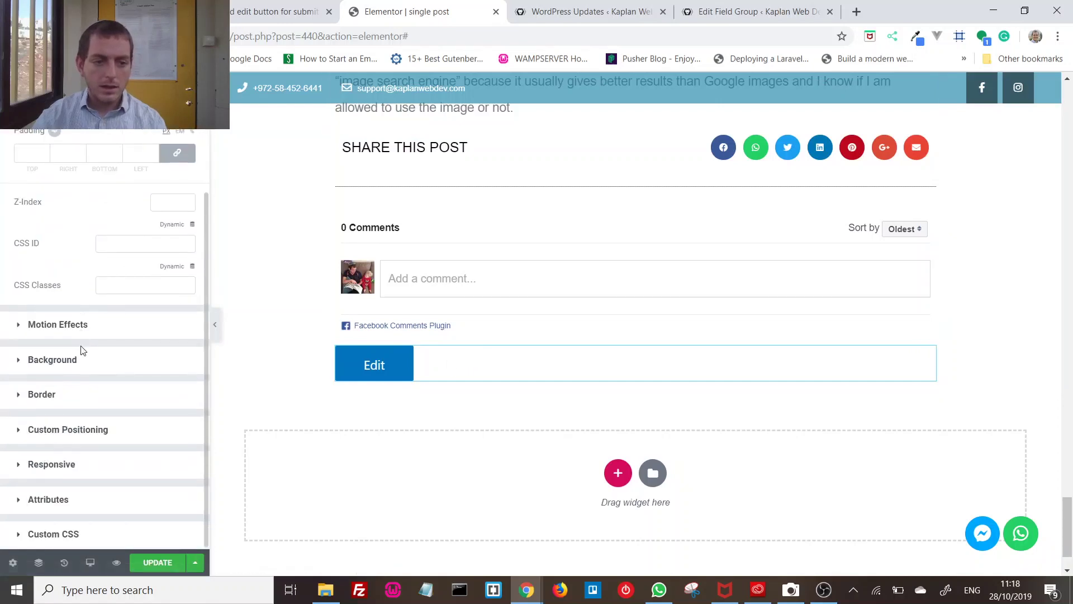
{"action": "left_click", "coordinate": [99, 435]}
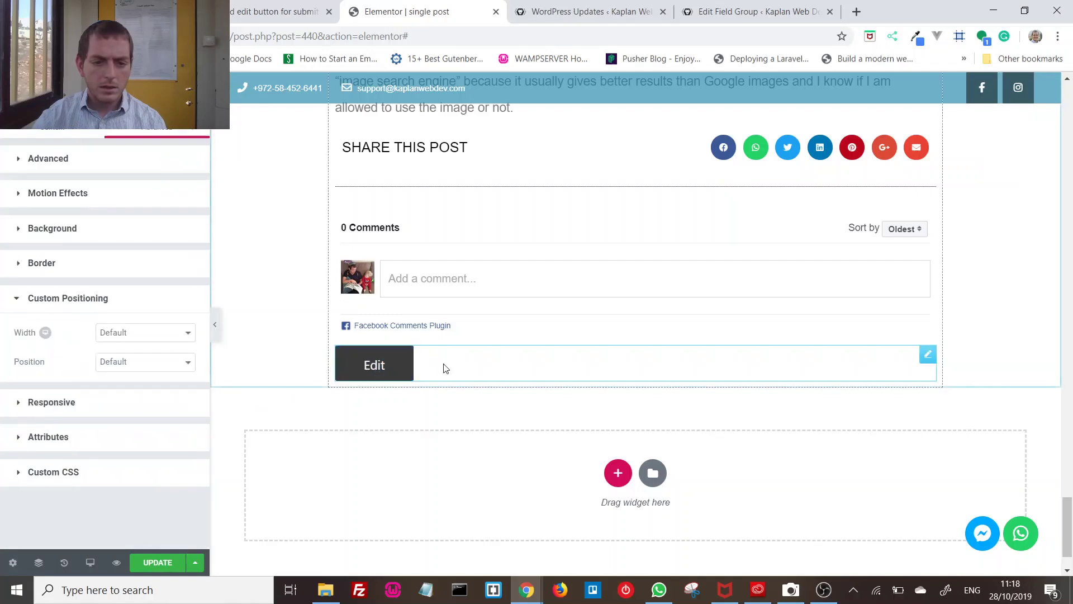
{"action": "left_click", "coordinate": [406, 380]}
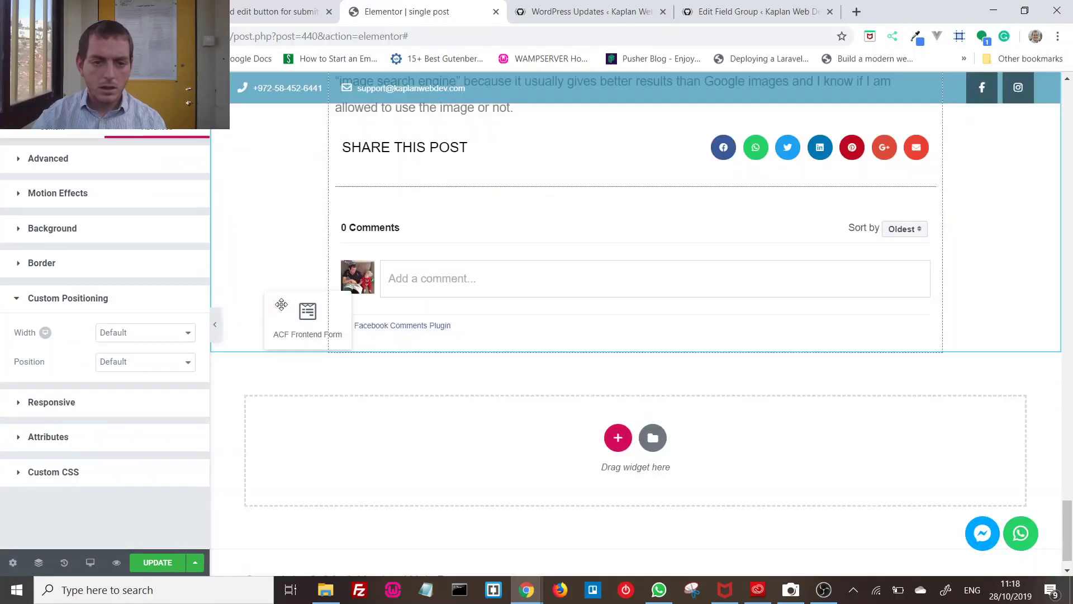
{"action": "left_click", "coordinate": [244, 340]}
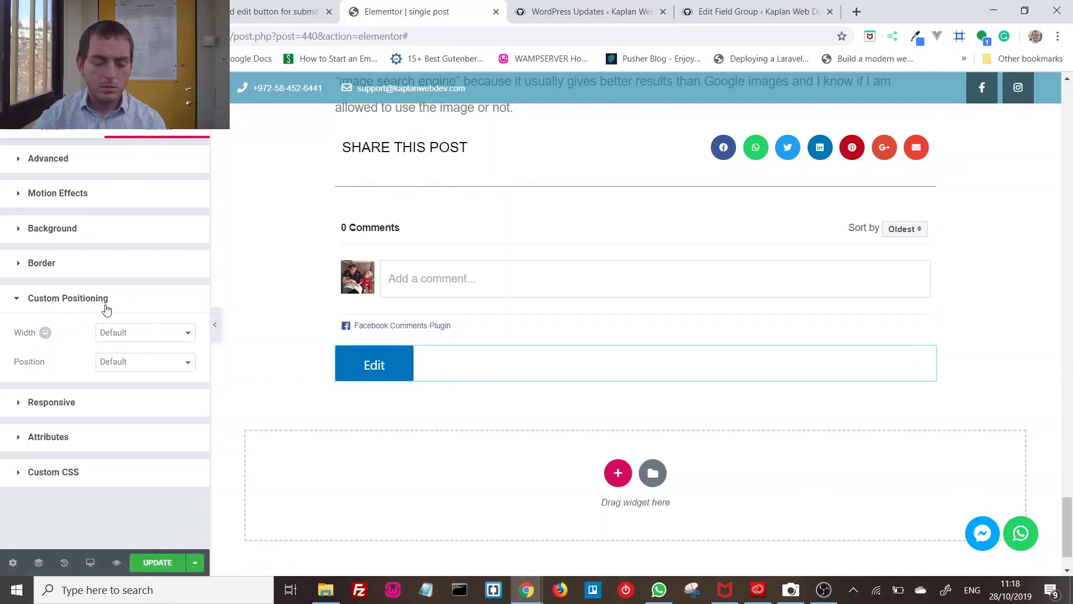
{"action": "left_click", "coordinate": [137, 364]}
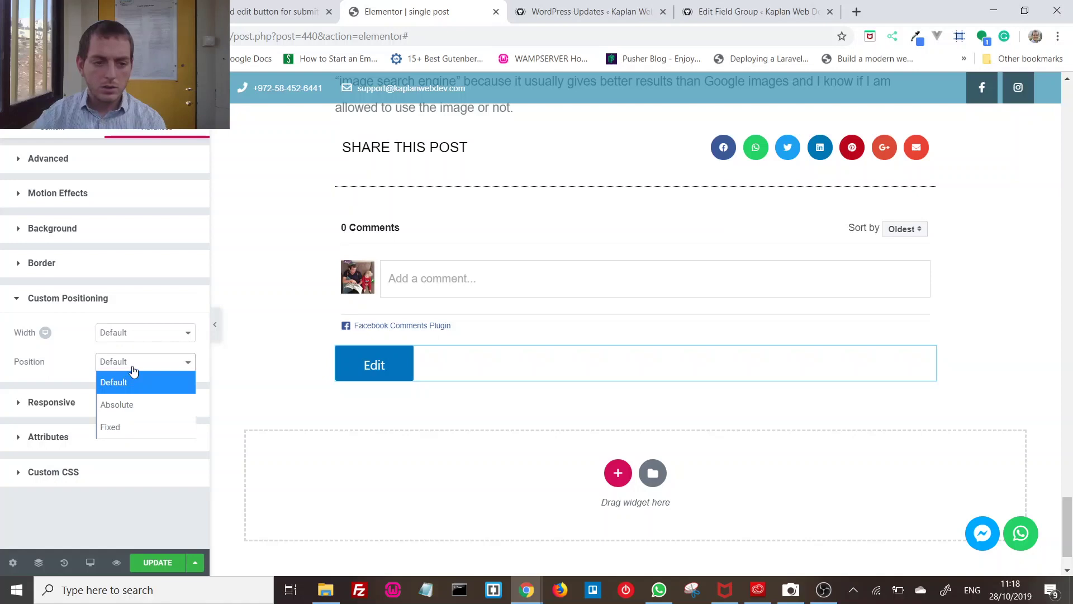
{"action": "left_click", "coordinate": [137, 426]}
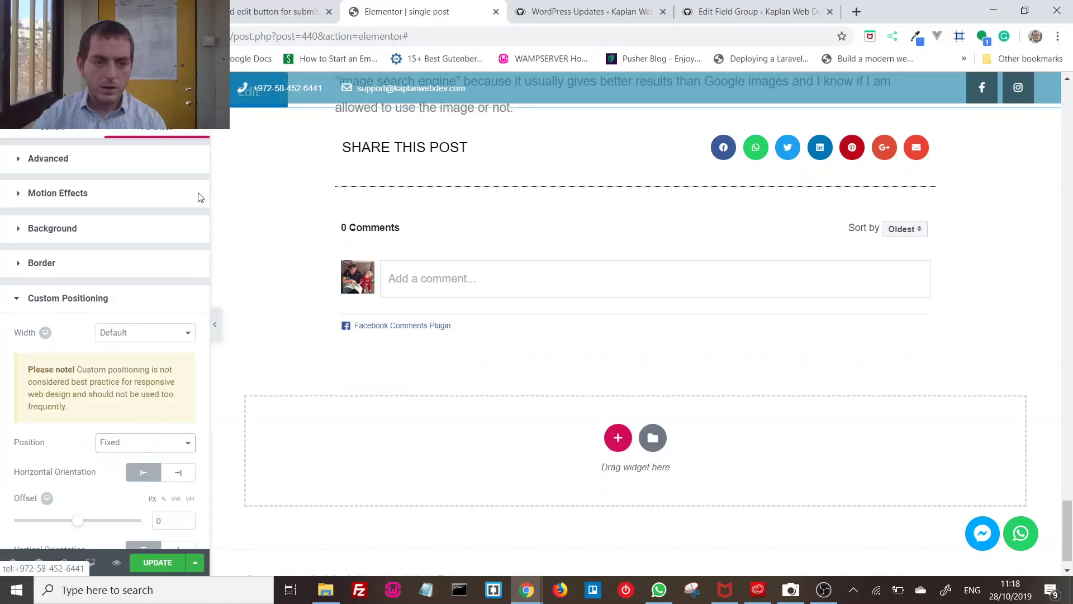
- Set the widget's width to Inline (auto), its horizontal orientation to right and its vertical orientation to bottom
{"action": "scroll", "coordinate": [137, 375], "scroll_direction": "down", "scroll_amount": 2}
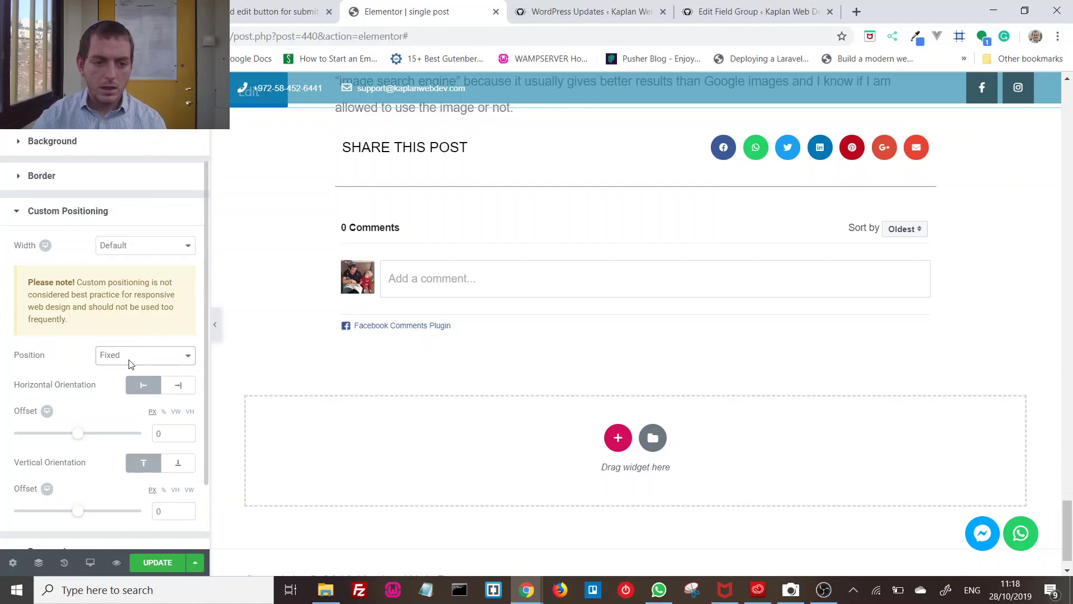
{"action": "left_click", "coordinate": [142, 250]}
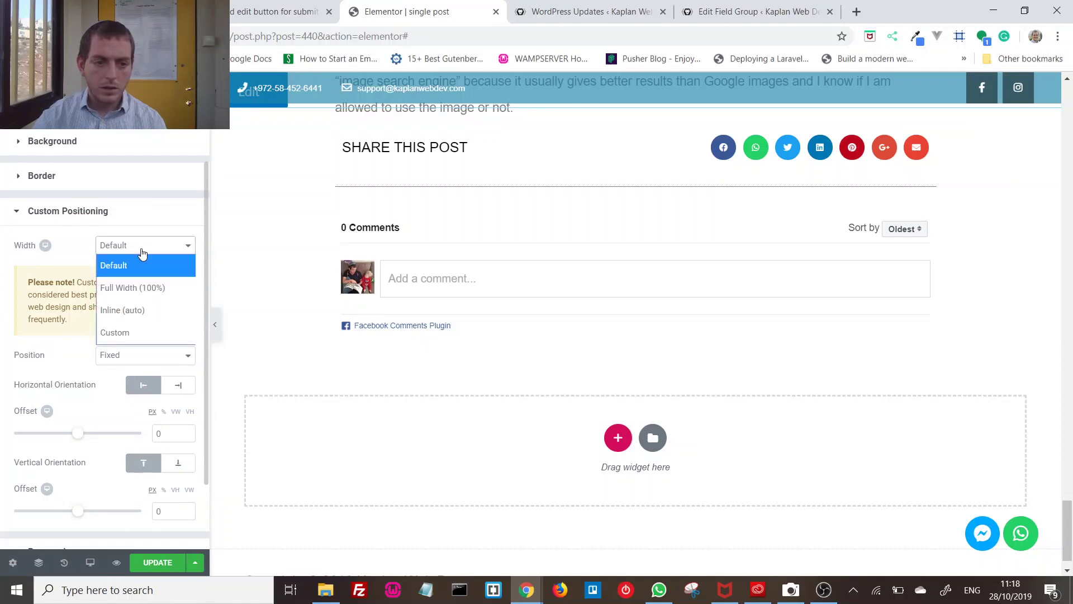
{"action": "left_click", "coordinate": [153, 309]}
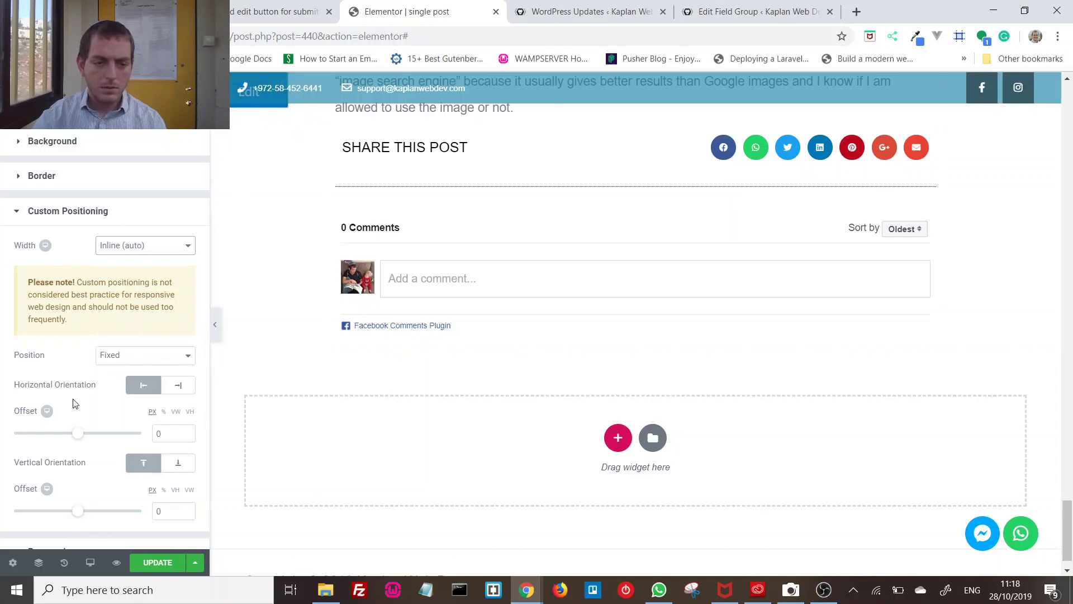
{"action": "scroll", "coordinate": [73, 402], "scroll_direction": "down", "scroll_amount": 2}
{"action": "left_click", "coordinate": [167, 305]}
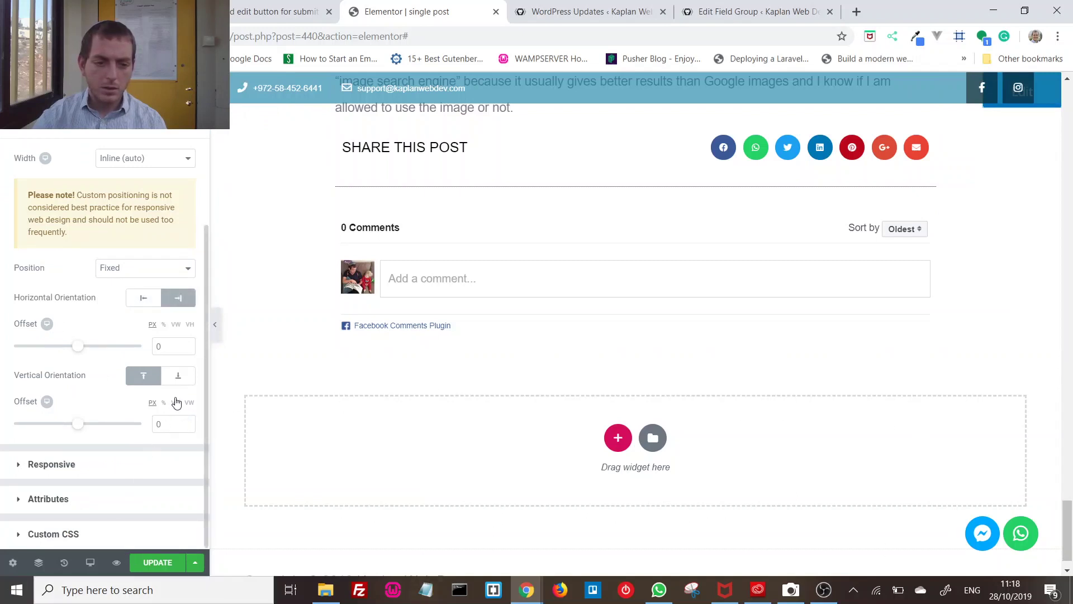
{"action": "left_click", "coordinate": [186, 382]}
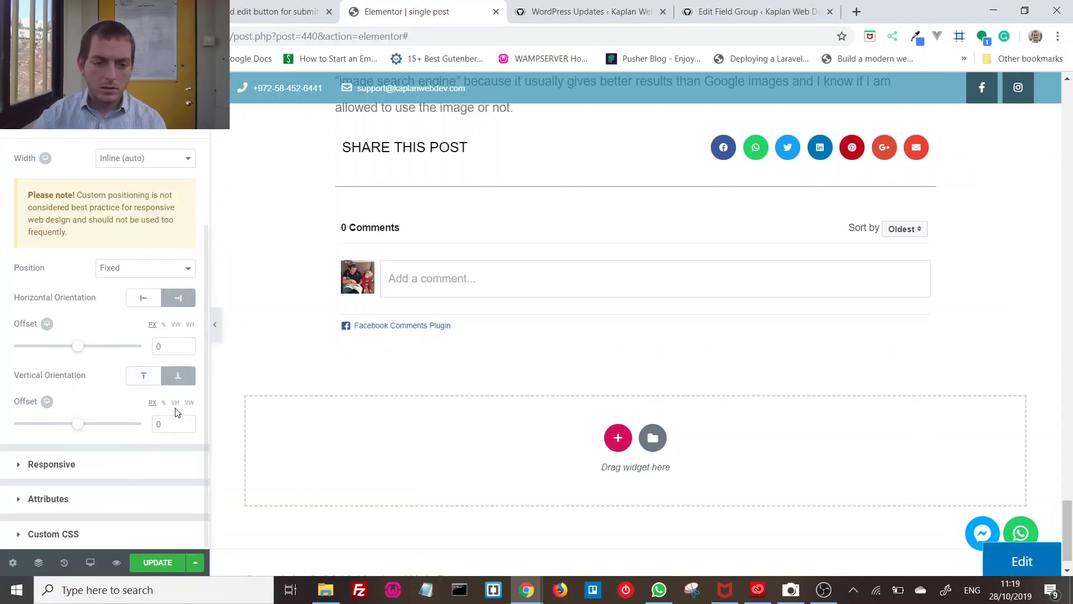
- Set the Edit button's horizontal offset to 176 px and save the template
{"action": "left_click", "coordinate": [85, 347]}
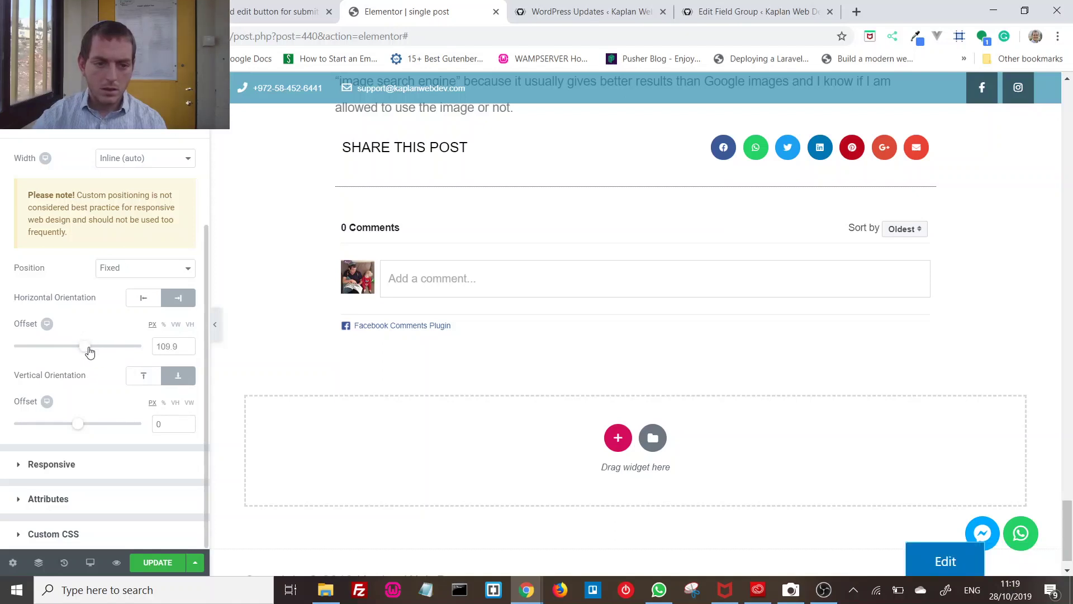
{"action": "left_click_drag", "start_coordinate": [88, 348], "coordinate": [95, 349]}
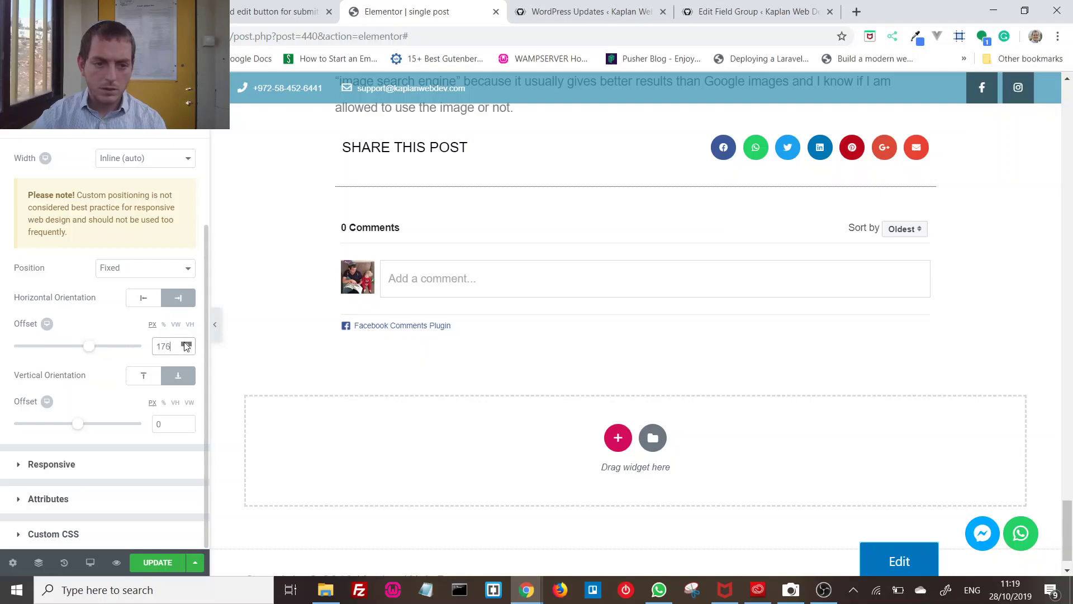
{"action": "left_click", "coordinate": [82, 351]}
{"action": "left_click_drag", "start_coordinate": [83, 351], "coordinate": [88, 351]}
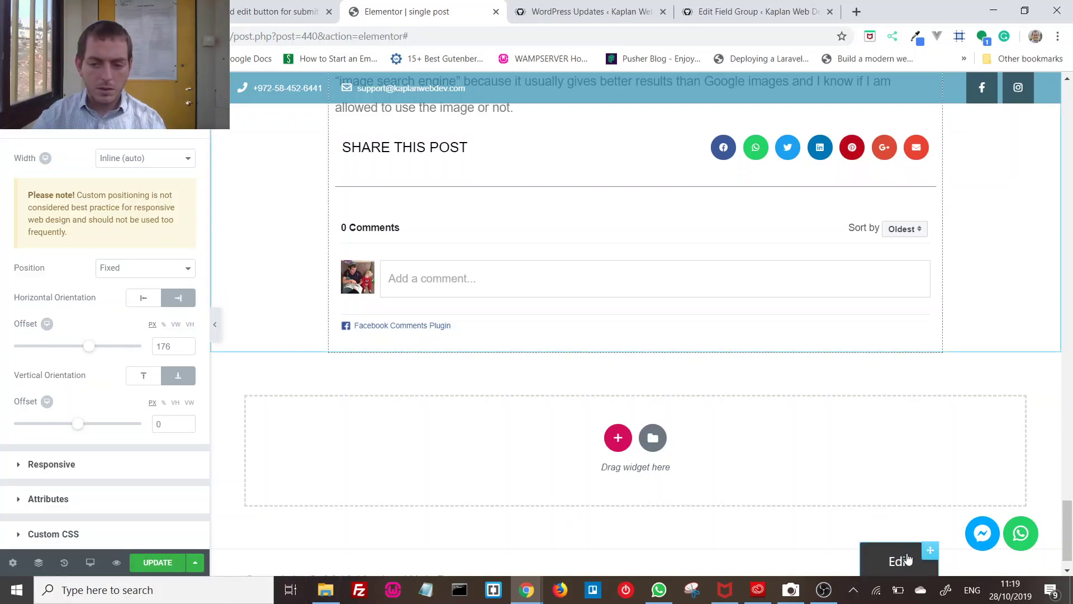
{"action": "scroll", "coordinate": [833, 486], "scroll_direction": "down", "scroll_amount": 1}
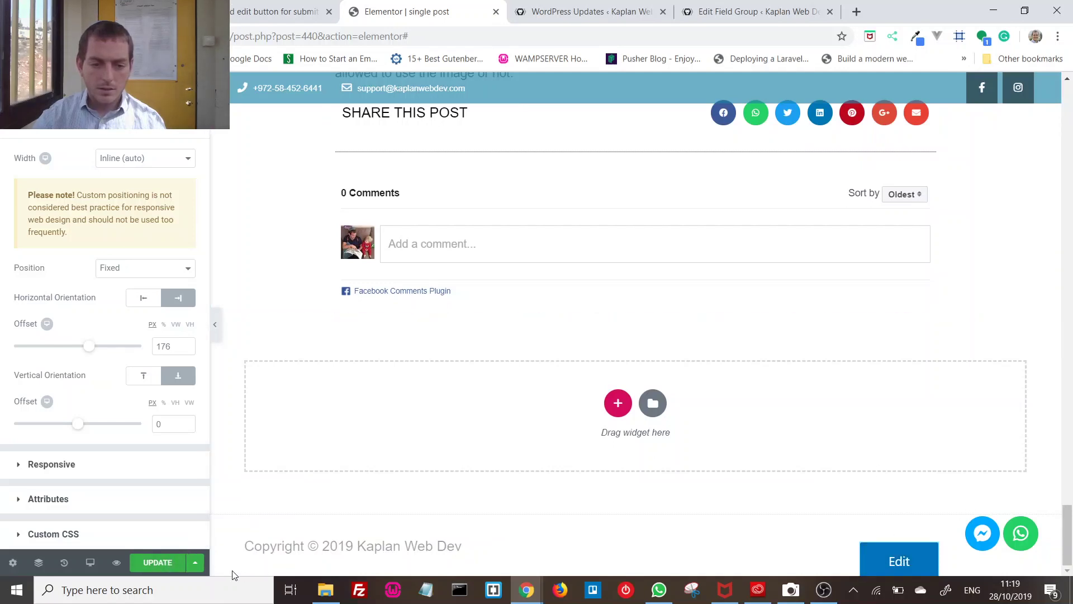
{"action": "left_click", "coordinate": [167, 568]}
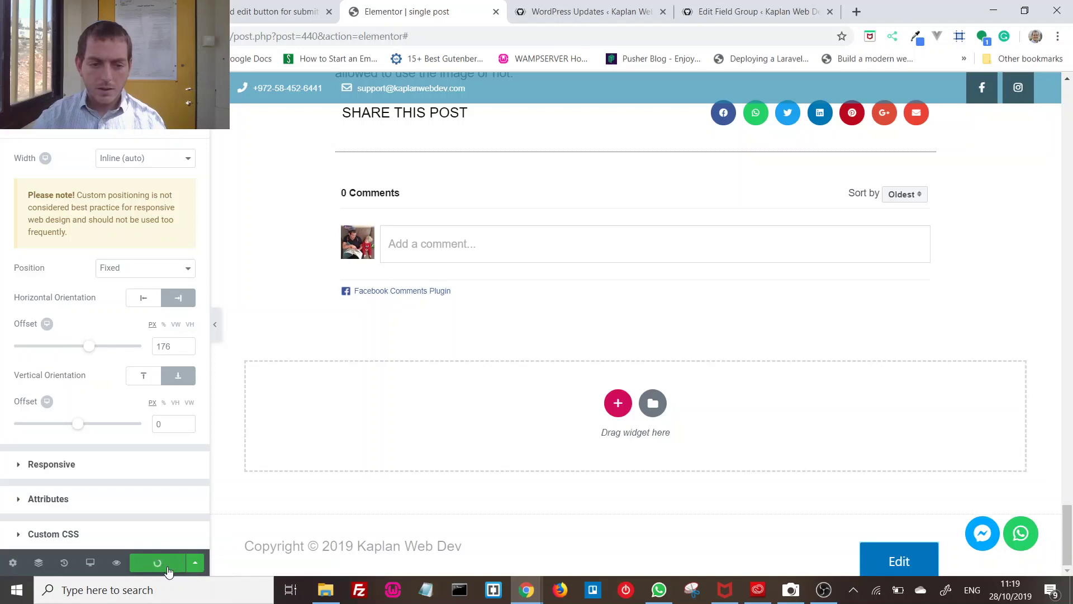
- Switch to the WordPress dashboard and open the list of all posts
{"action": "left_click", "coordinate": [564, 13]}
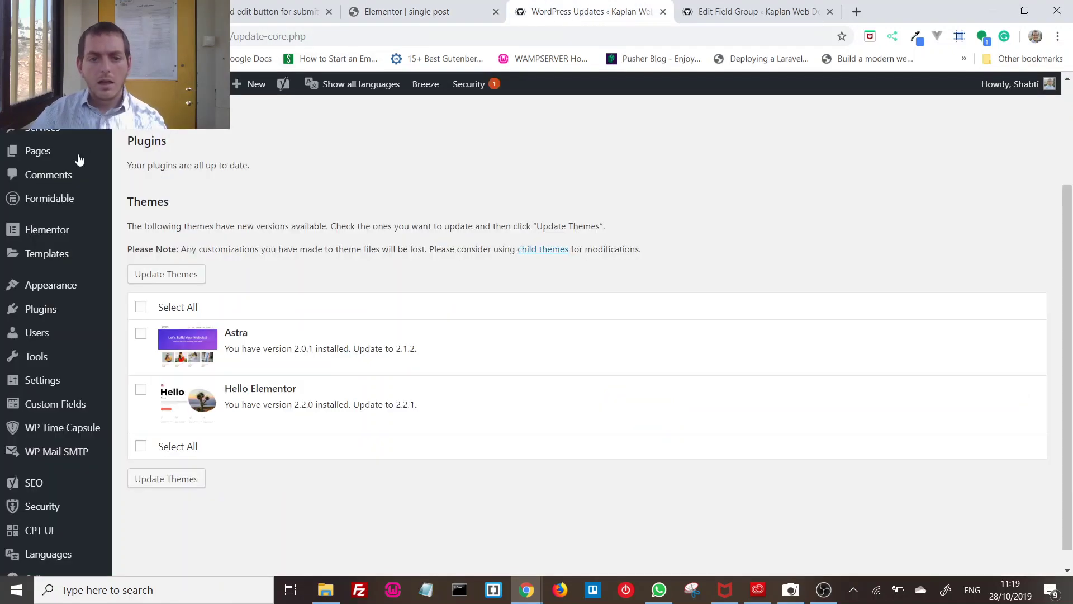
{"action": "left_click", "coordinate": [419, 12]}
{"action": "left_click", "coordinate": [559, 15]}
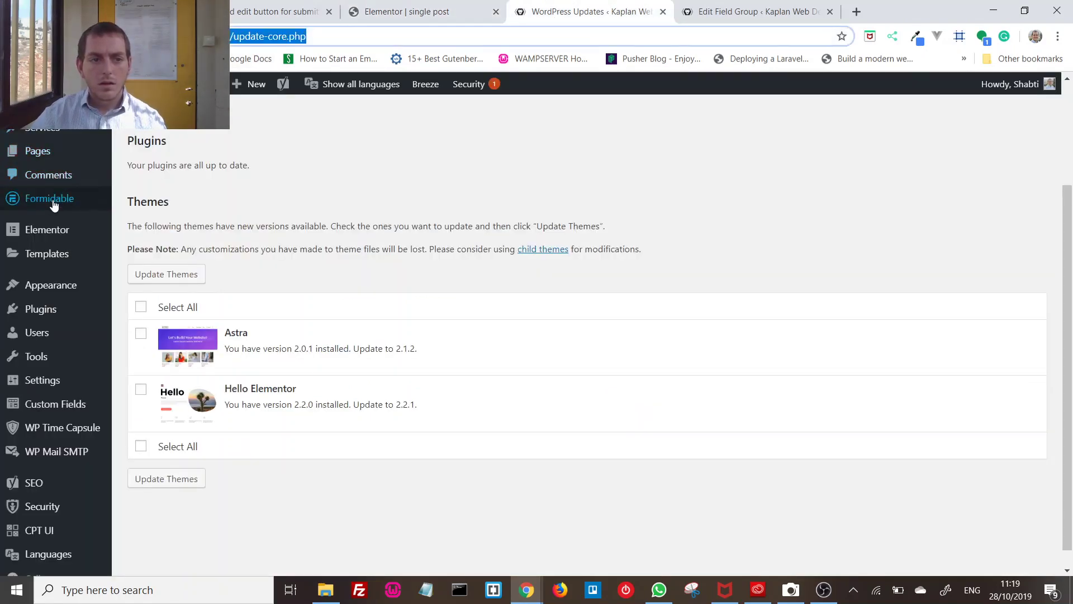
{"action": "scroll", "coordinate": [56, 179], "scroll_direction": "up", "scroll_amount": 1}
{"action": "left_click", "coordinate": [62, 156]}
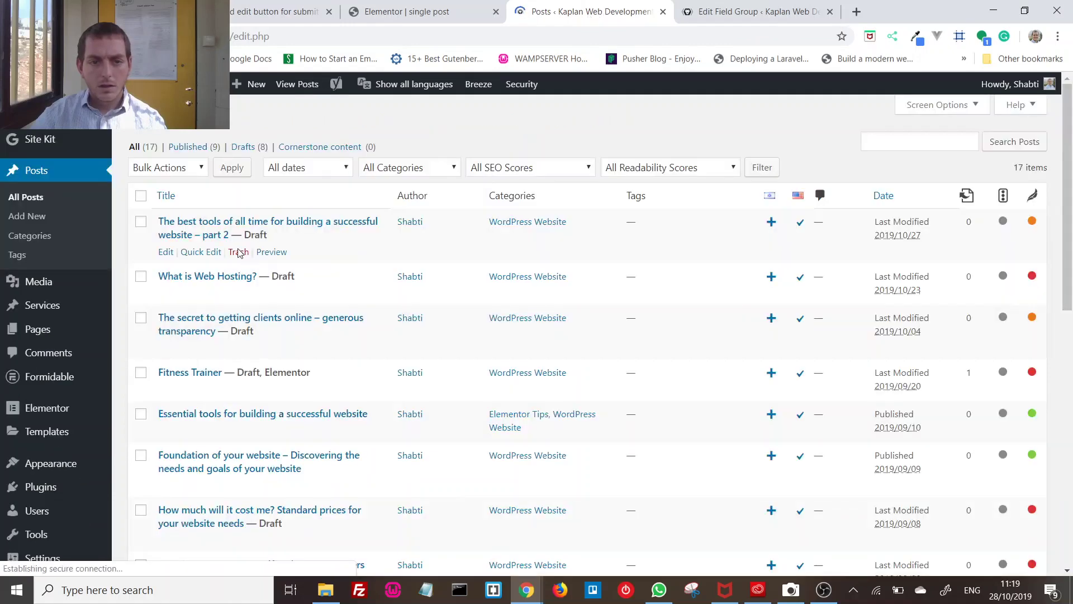
- View the published post "Essential tools for building a successful website" on the live site
{"action": "left_click", "coordinate": [222, 413]}
{"action": "left_click", "coordinate": [263, 431]}
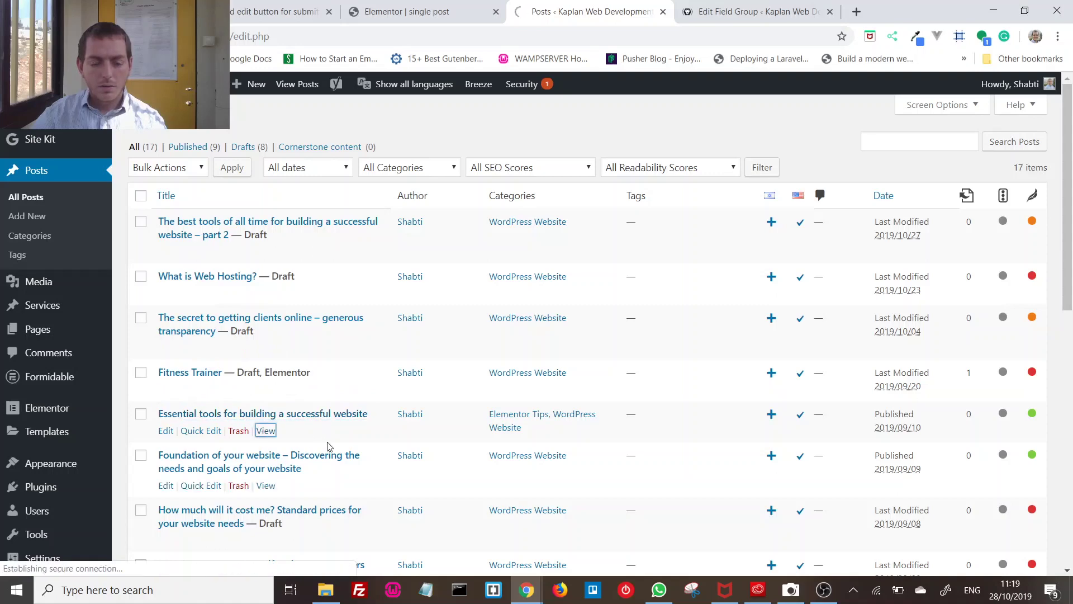
{"action": "left_click", "coordinate": [409, 9]}
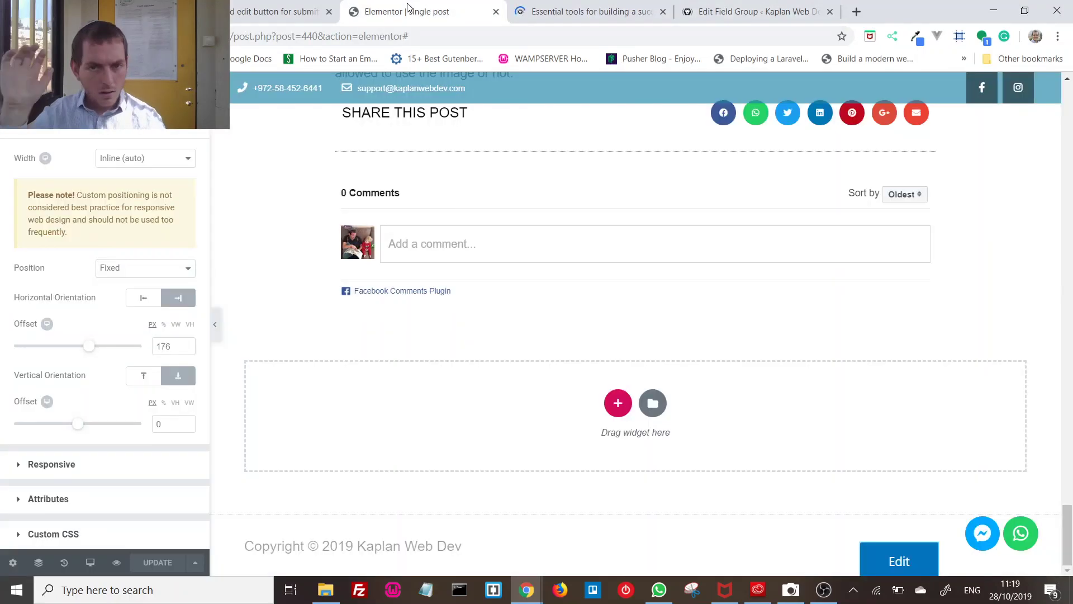
{"action": "left_click", "coordinate": [565, 12]}
- Open the post's front-end edit form with its fixed Edit button and examine the title and content fields in the modal
{"action": "scroll", "coordinate": [585, 251], "scroll_direction": "down", "scroll_amount": 3}
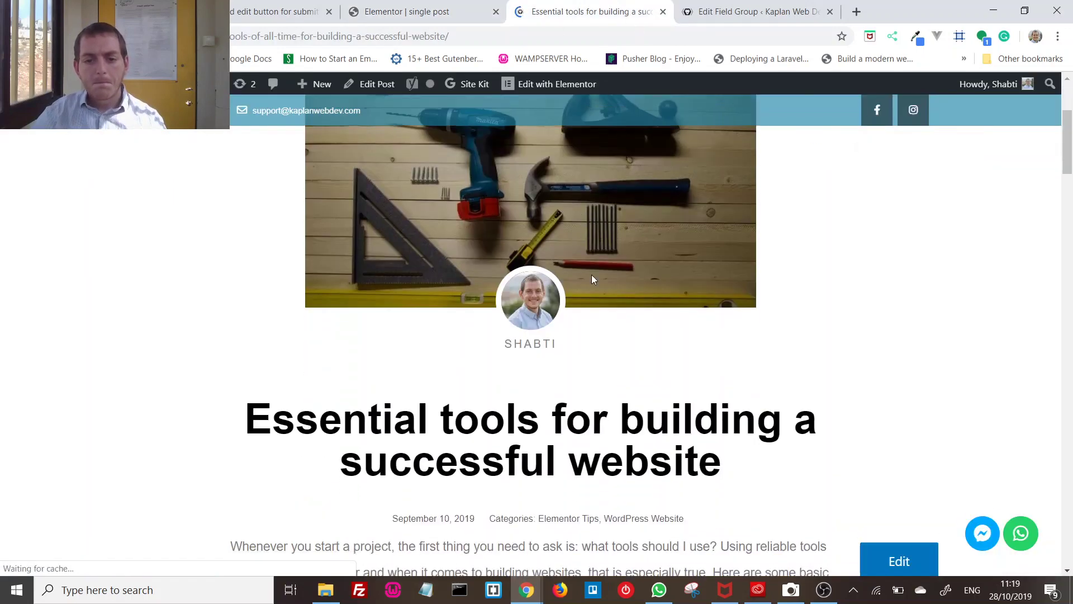
{"action": "scroll", "coordinate": [811, 503], "scroll_direction": "down", "scroll_amount": 2}
{"action": "left_click", "coordinate": [904, 564]}
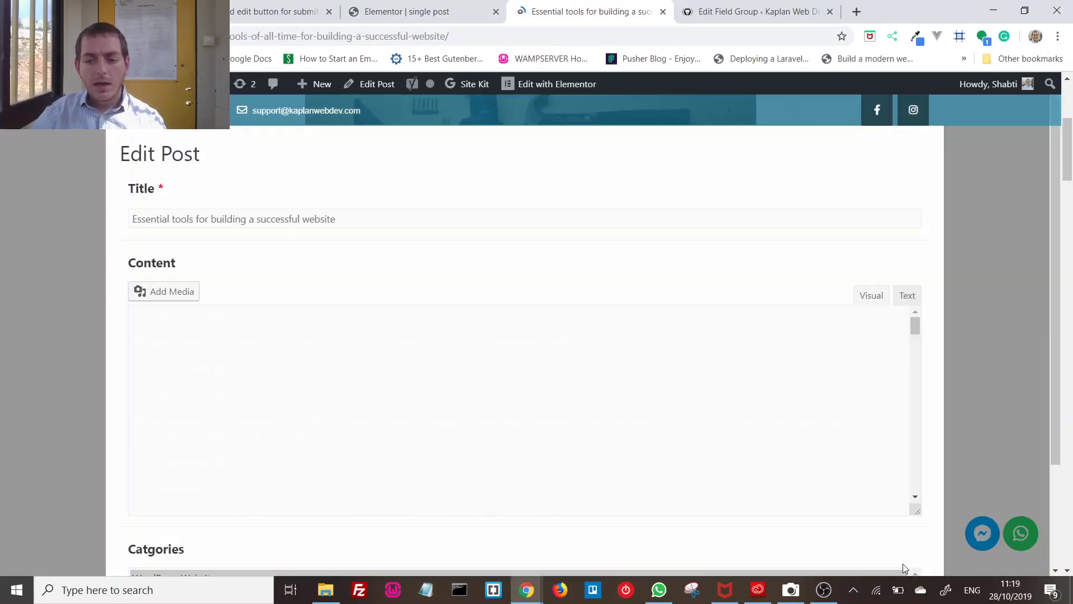
{"action": "scroll", "coordinate": [408, 404], "scroll_direction": "down", "scroll_amount": 3}
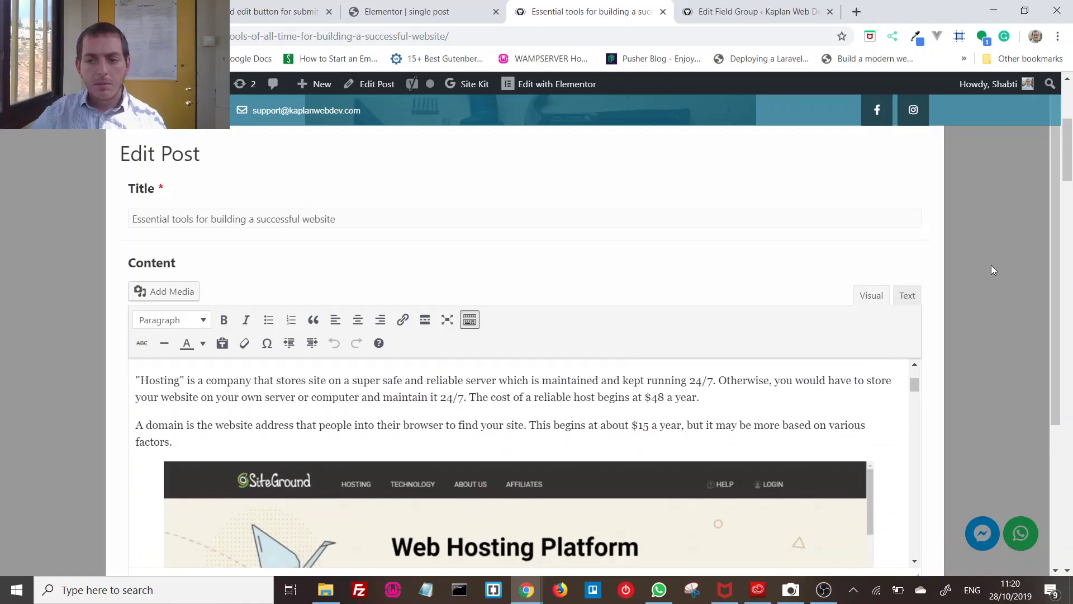